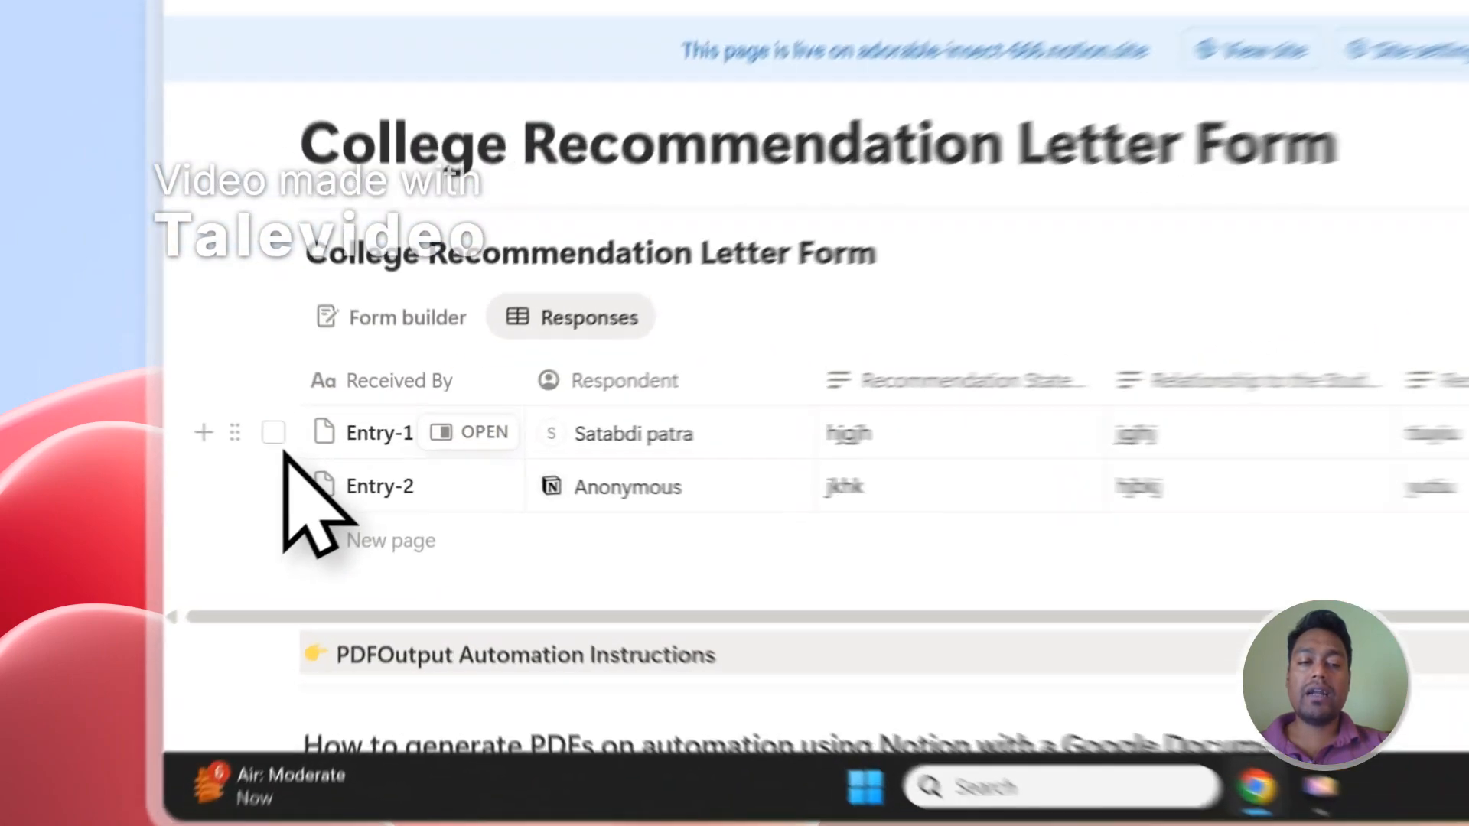
# Select the Entry-1 and Entry-2 responses in the form's table and clear the selection again
pyautogui.click(233, 495)
pyautogui.click(233, 527)
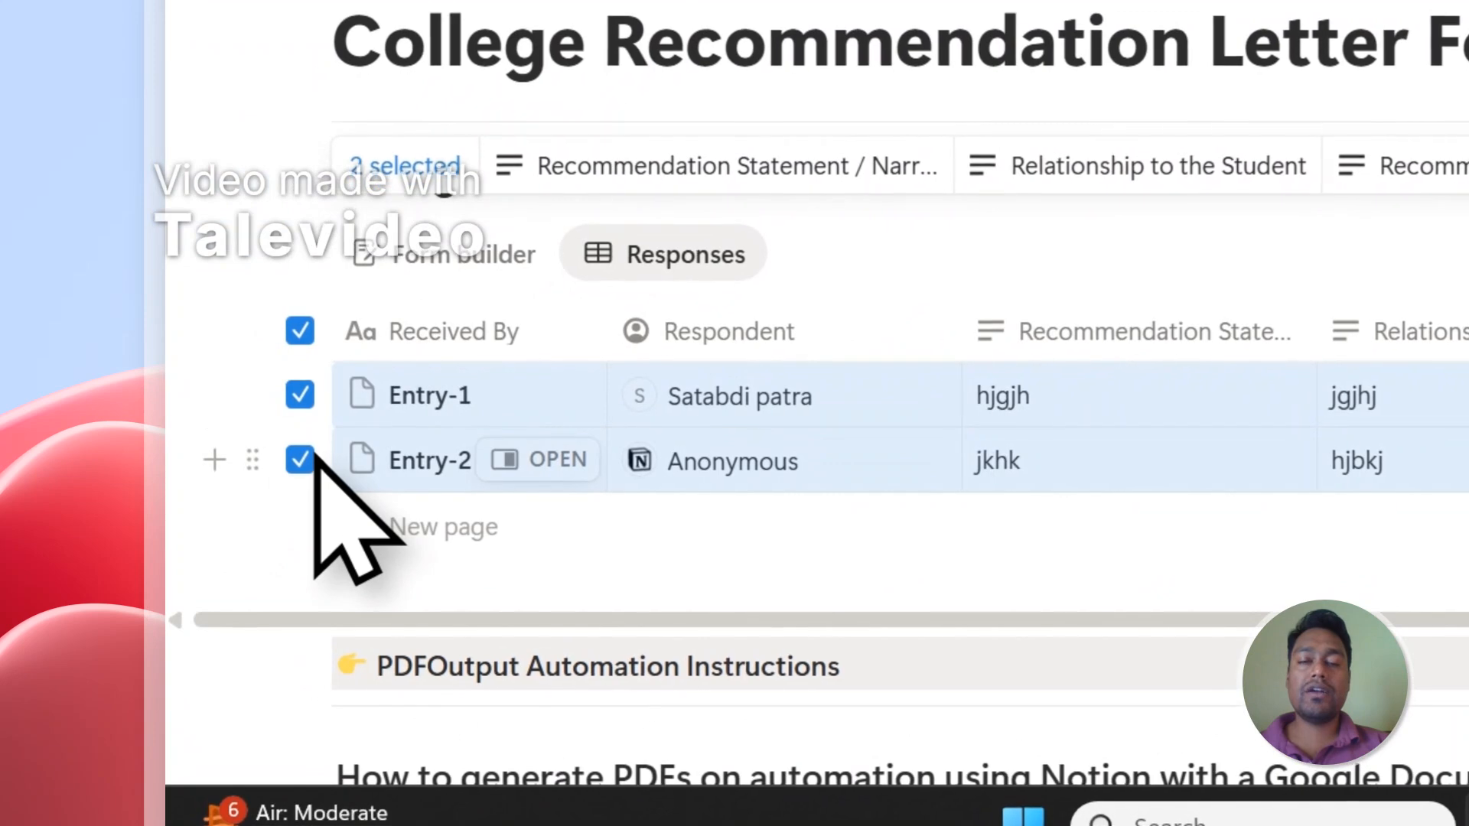
pyautogui.click(301, 332)
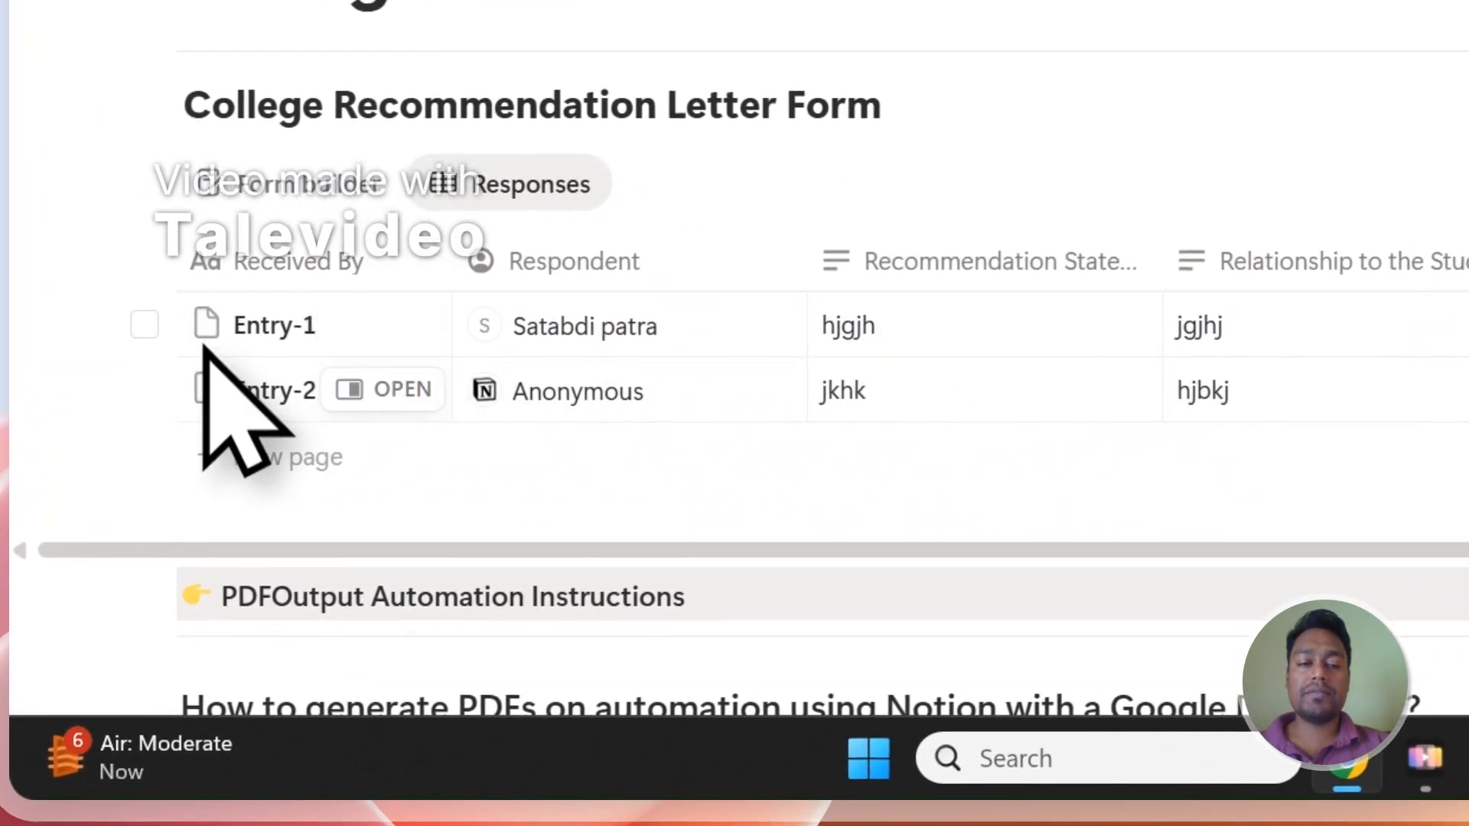
# Switch to the PDFOutput website and examine its homepage headline on generating PDFs from Google Docs with a Notion database
pyautogui.scroll(2, 431, 385)
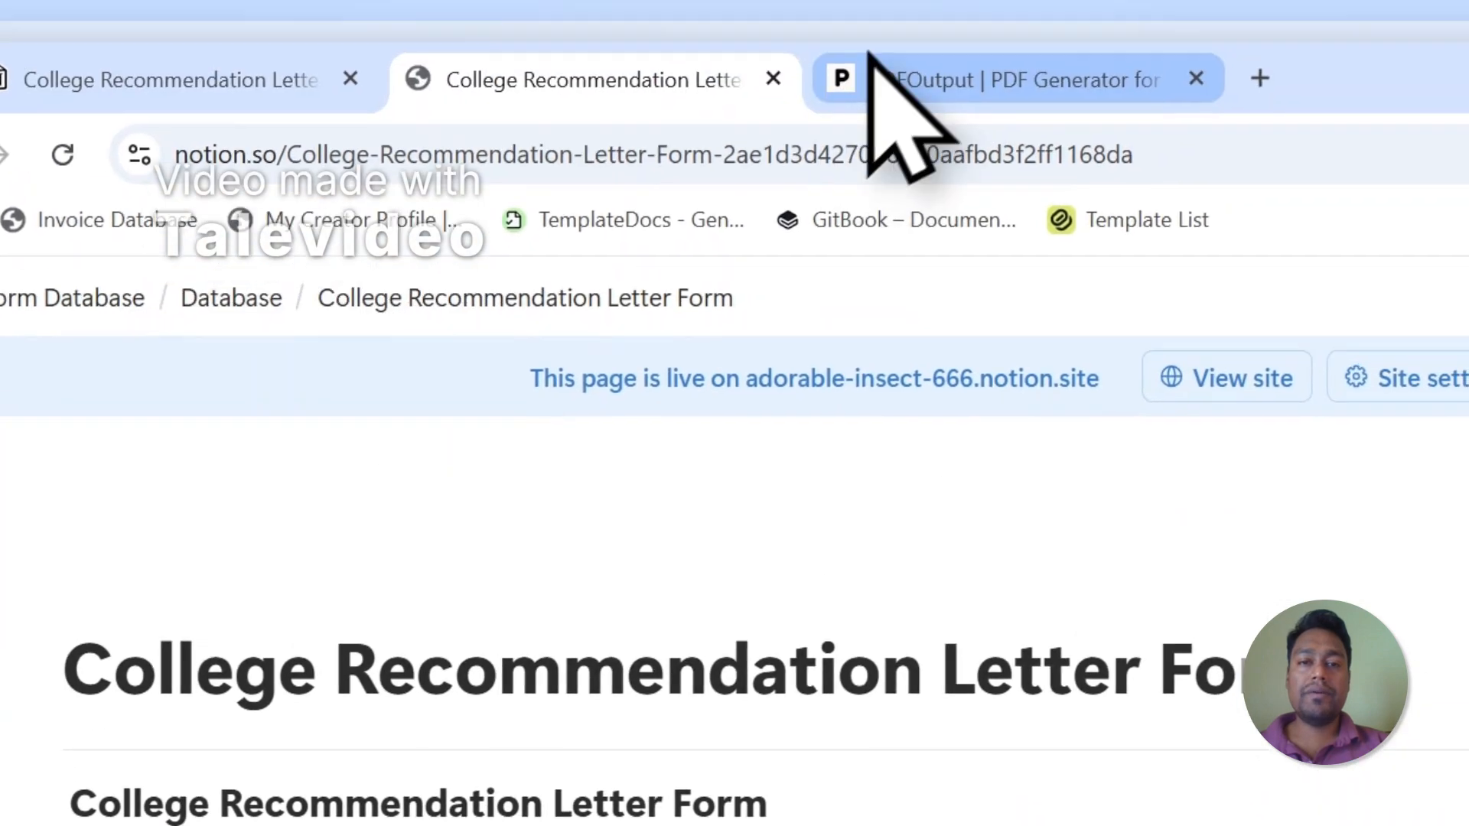
pyautogui.click(872, 69)
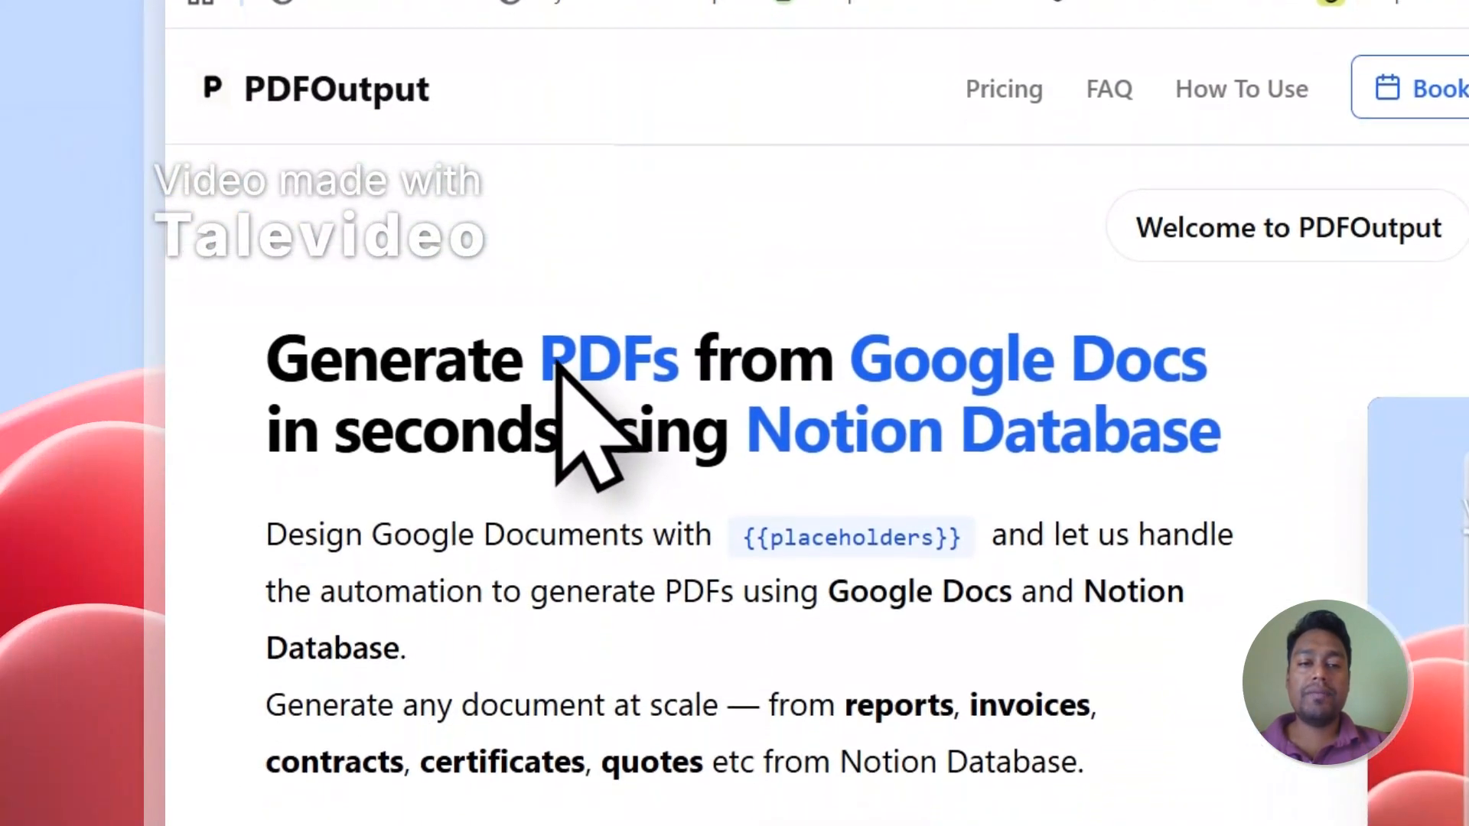
pyautogui.moveTo(537, 681); pyautogui.dragTo(680, 692)
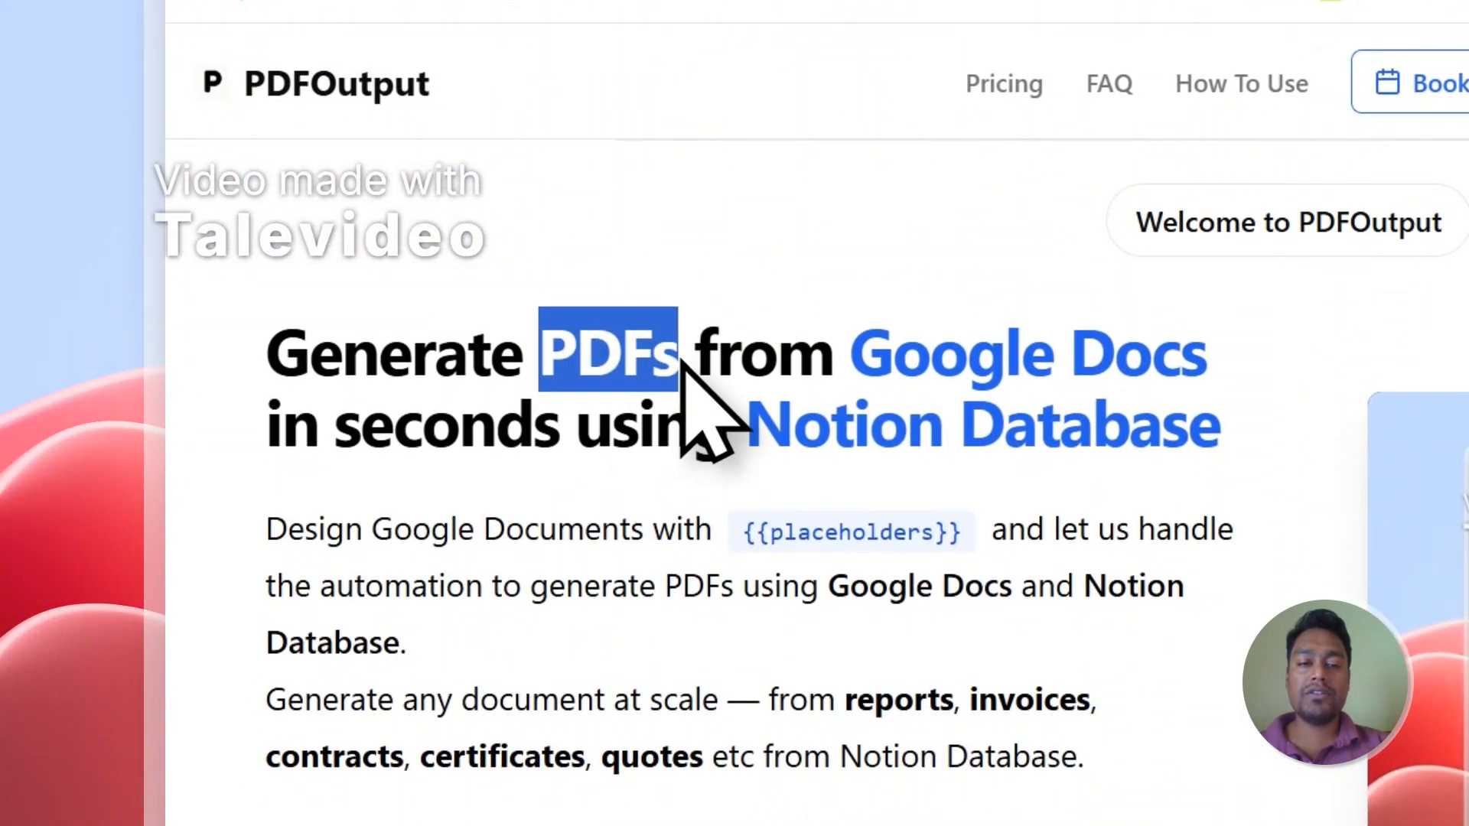
pyautogui.moveTo(849, 352); pyautogui.dragTo(1114, 354)
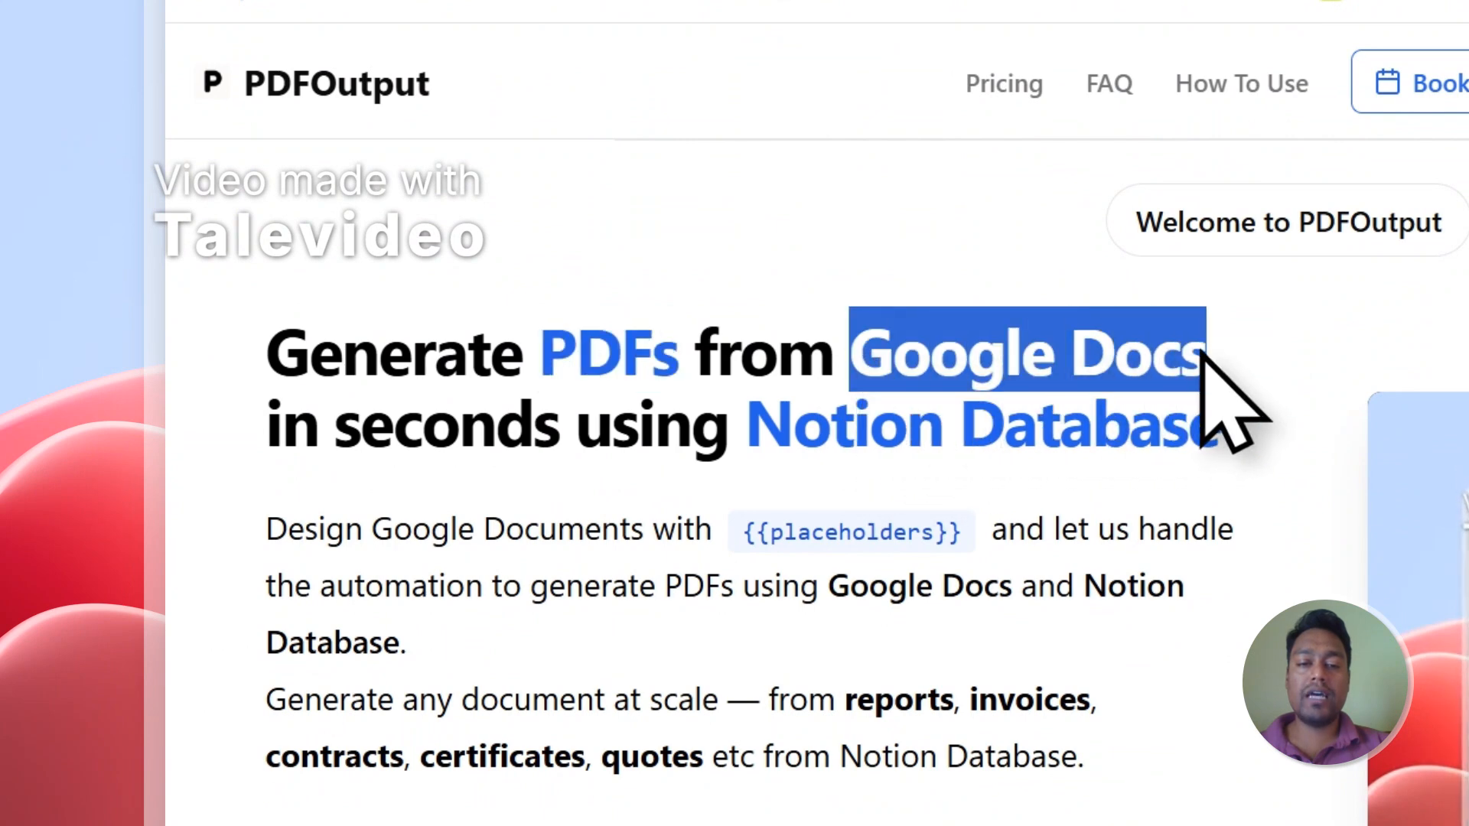
pyautogui.moveTo(748, 425); pyautogui.dragTo(1217, 426)
pyautogui.click(599, 81)
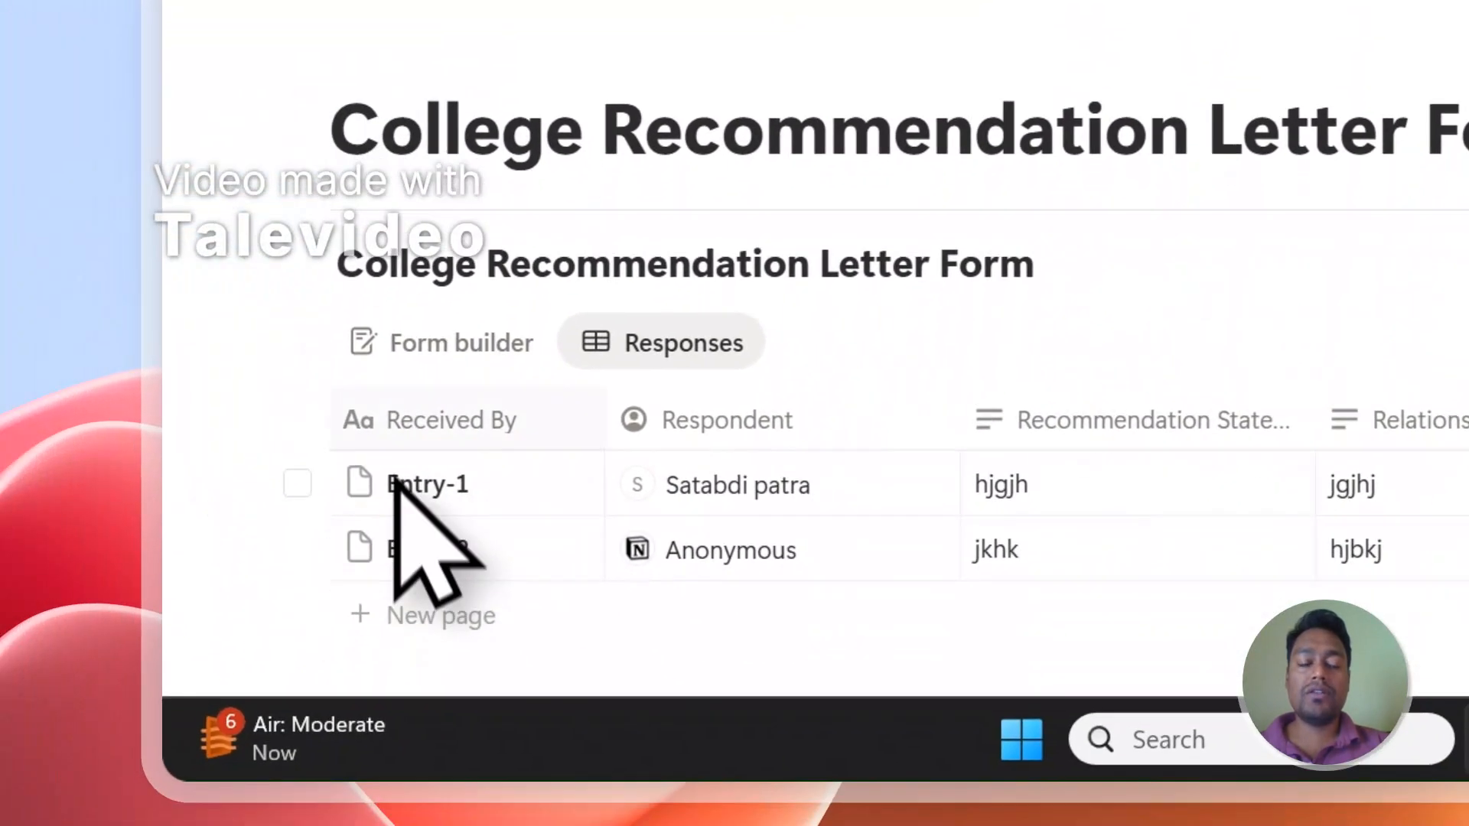
pyautogui.click(895, 83)
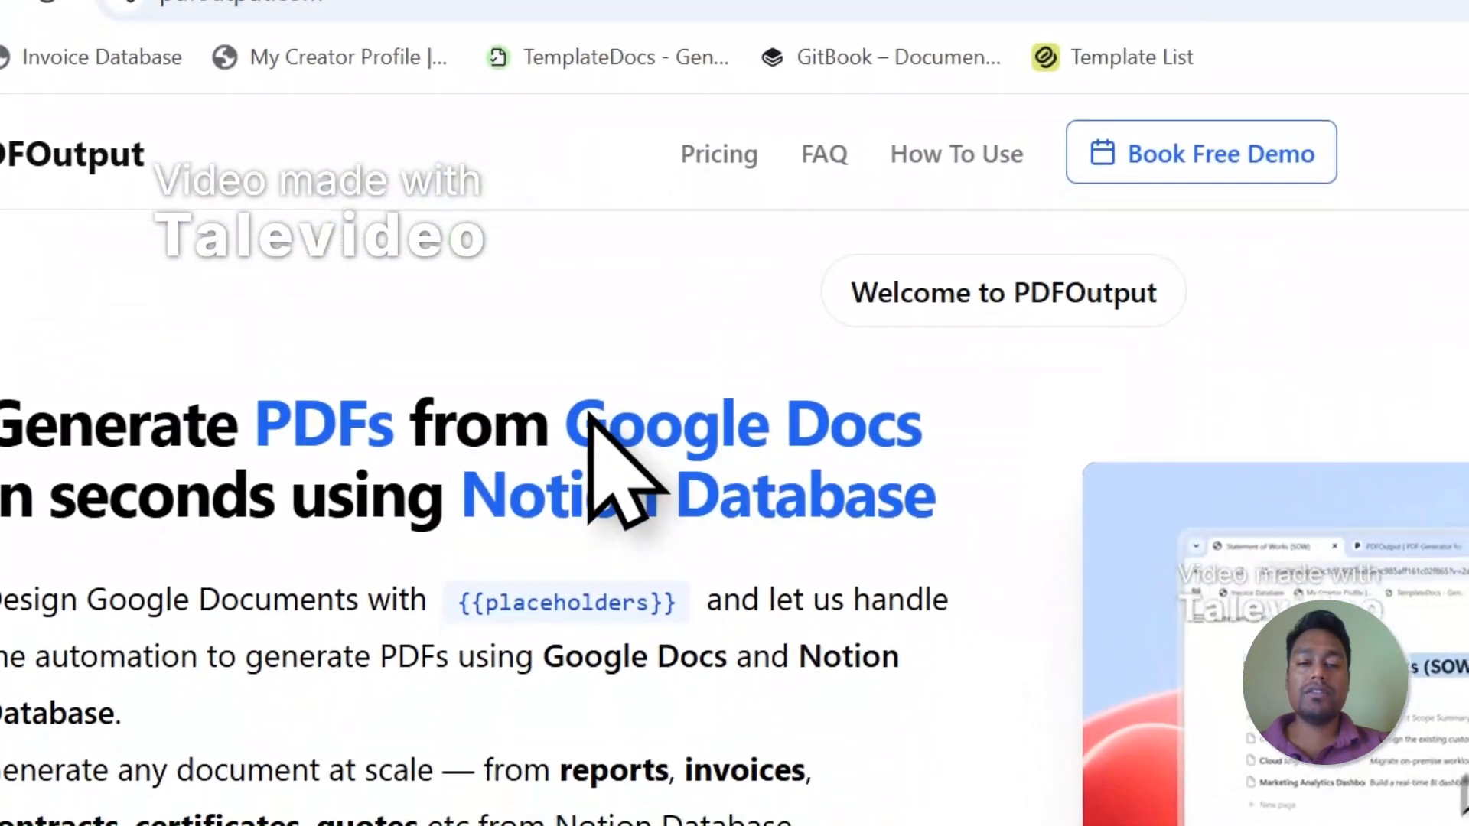
pyautogui.moveTo(576, 487); pyautogui.dragTo(920, 484)
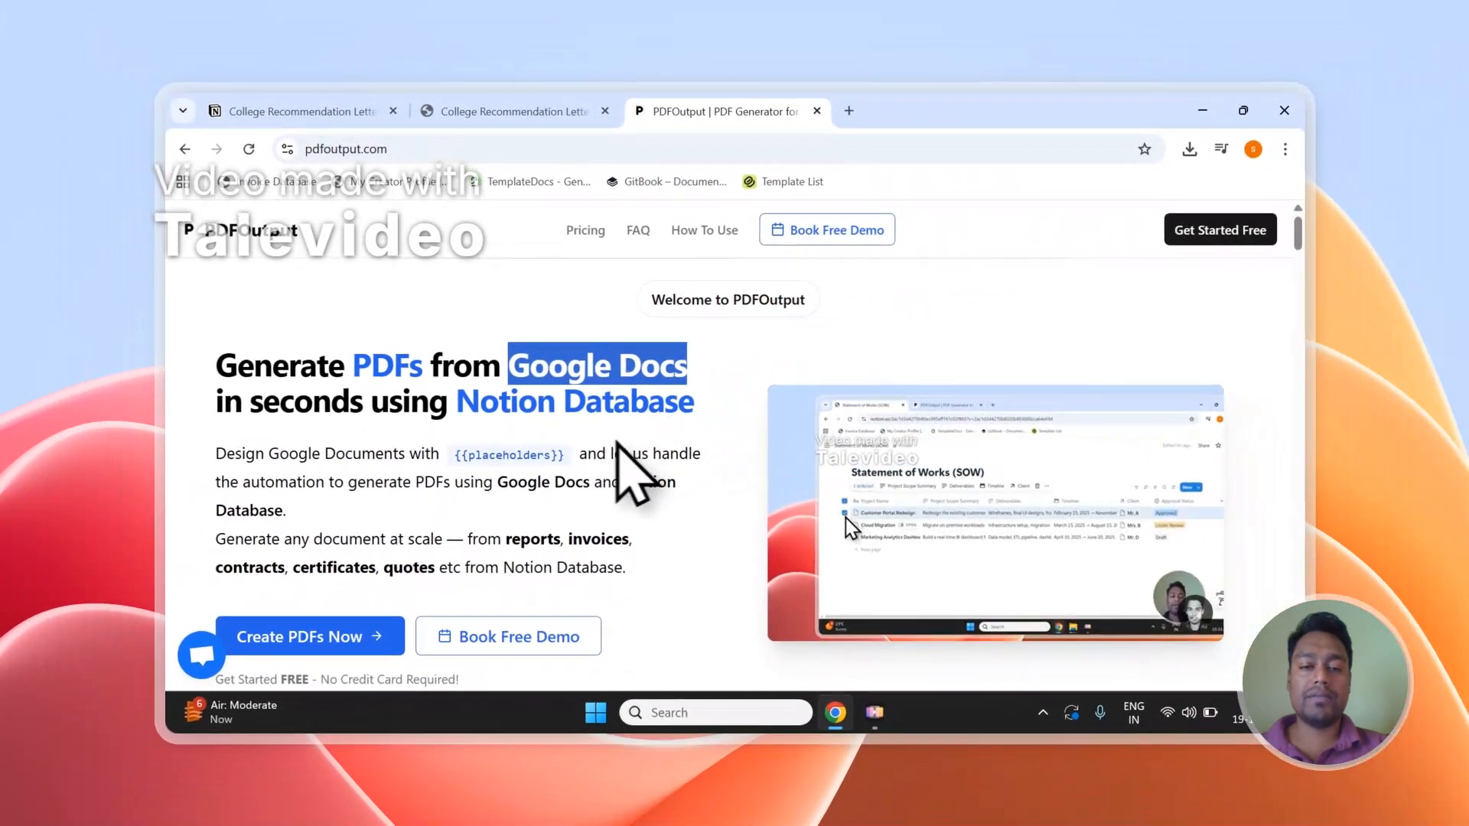
pyautogui.scroll(-2, 616, 466)
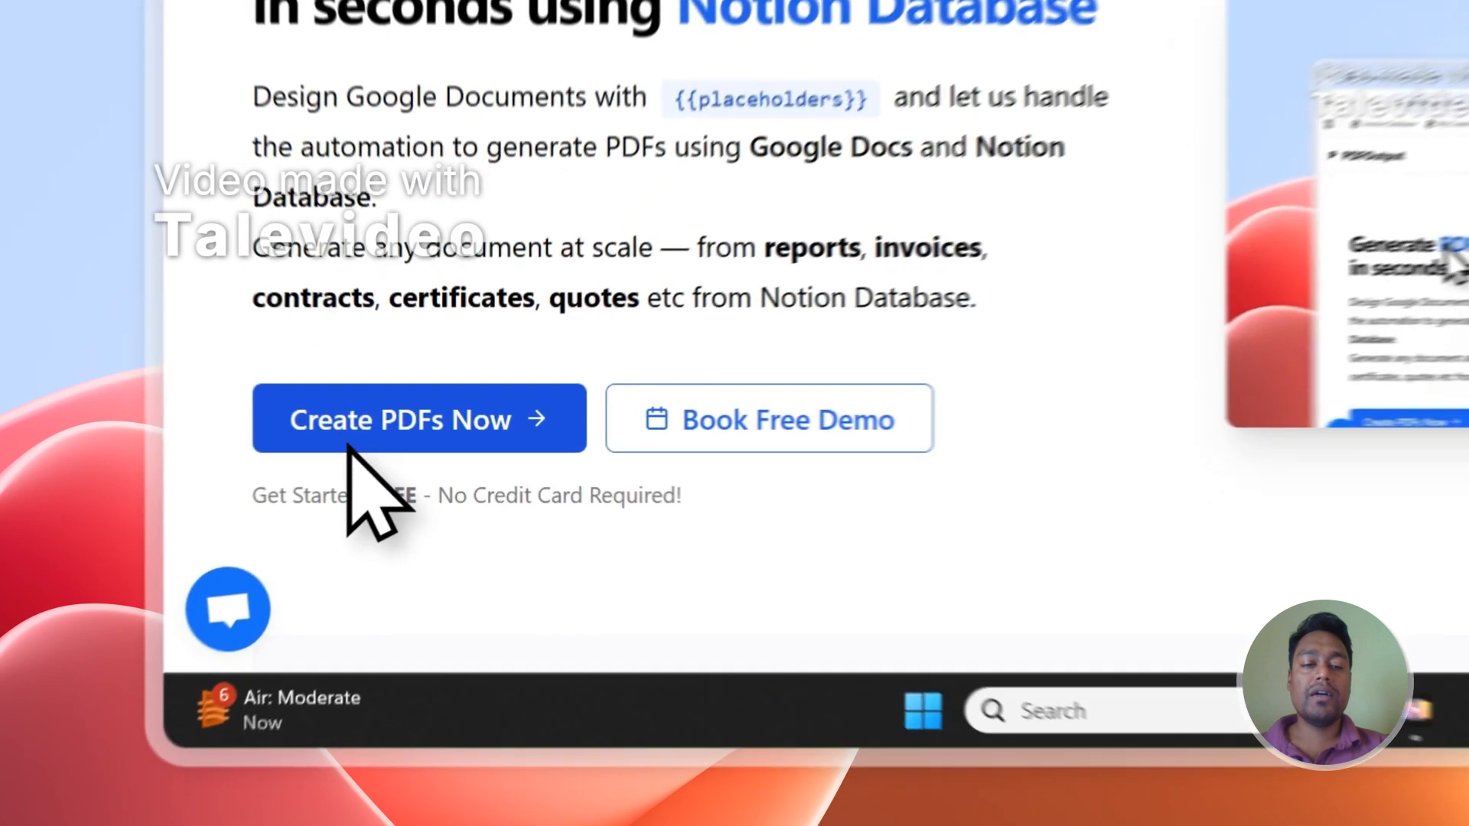
# Start creating PDFs on PDFOutput by signing in with the chosen Google account
pyautogui.click(283, 557)
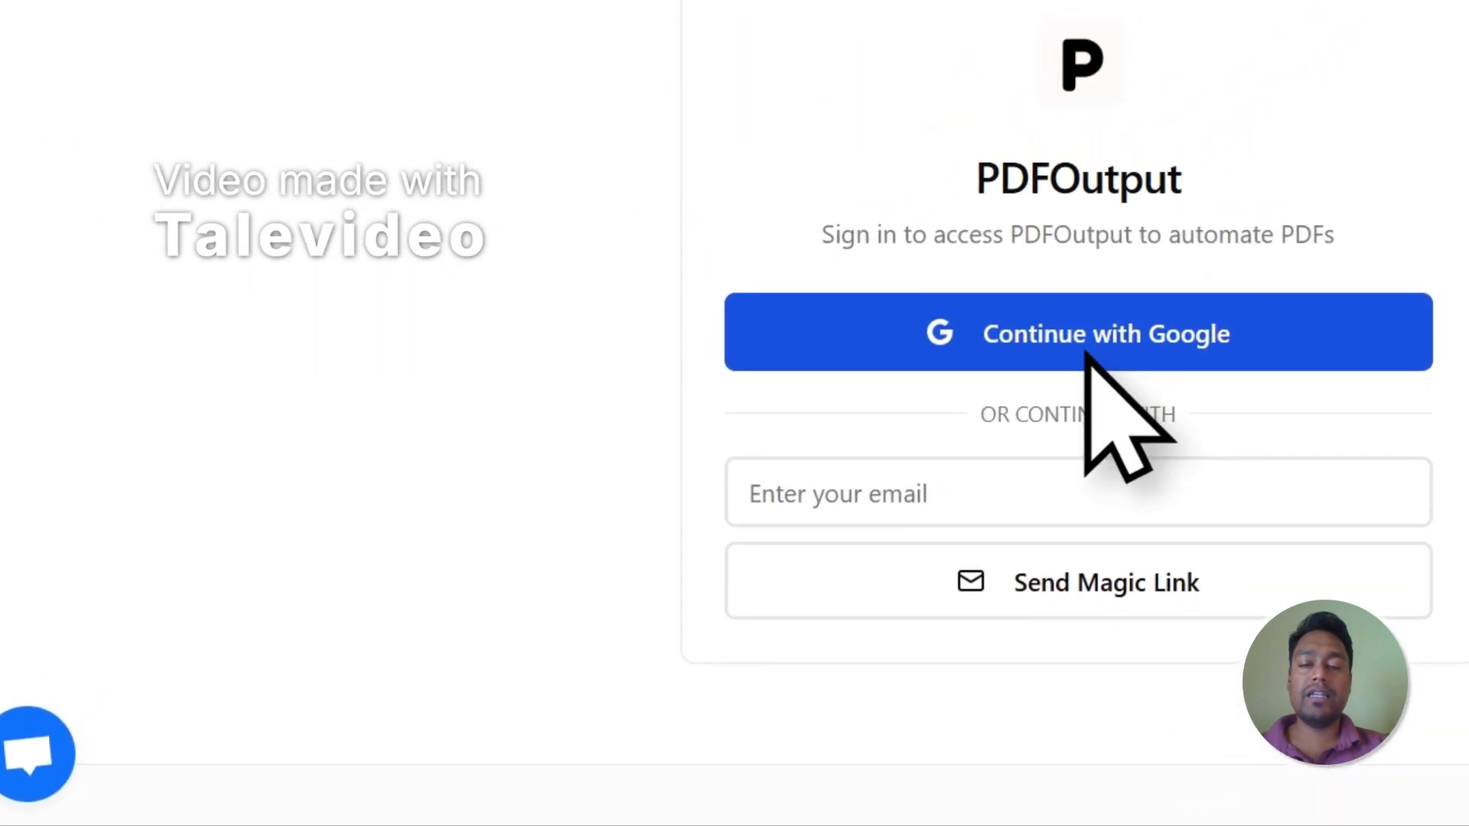
pyautogui.click(1098, 348)
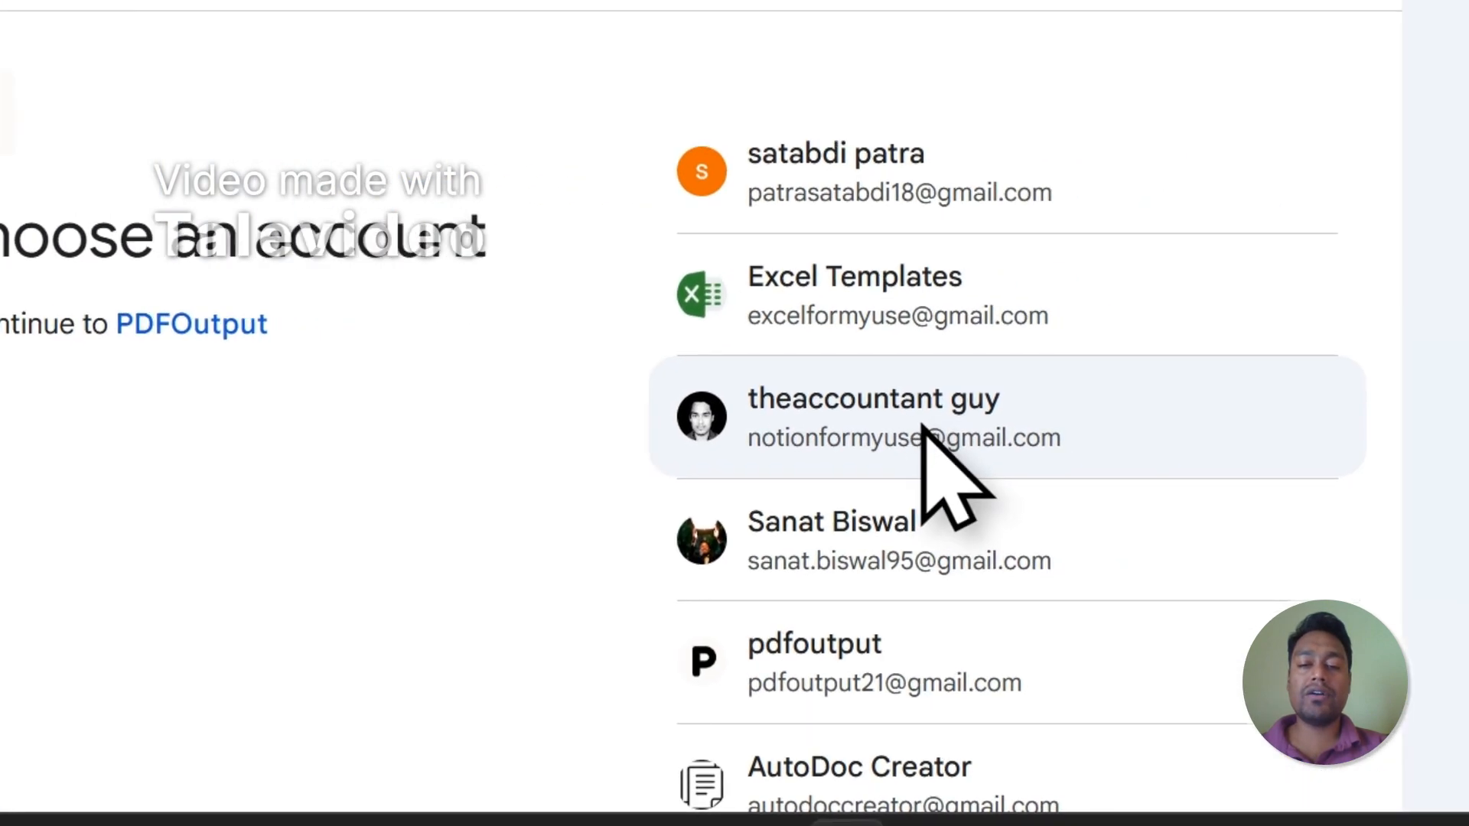
pyautogui.click(1368, 443)
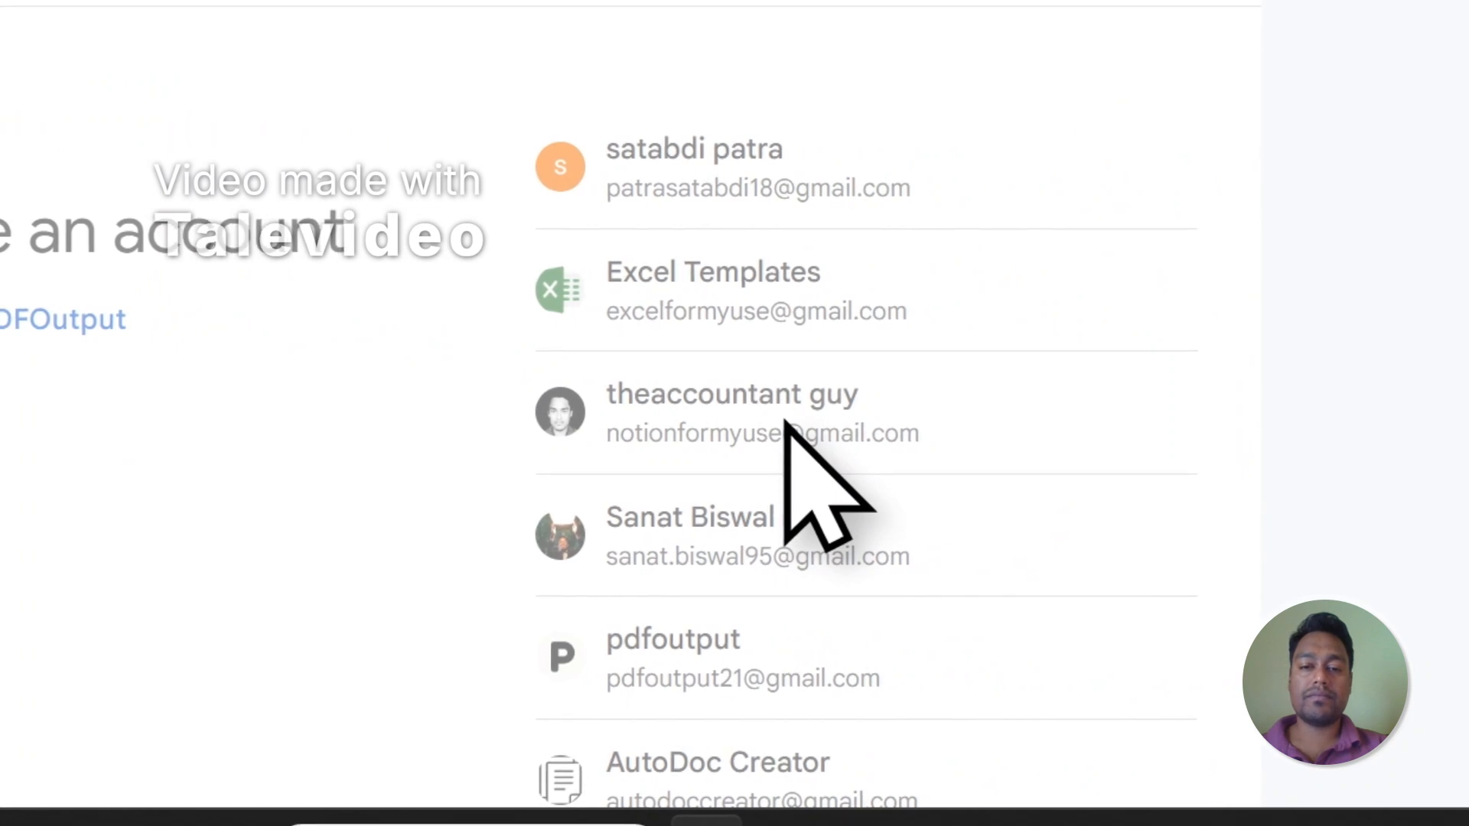
pyautogui.click(961, 525)
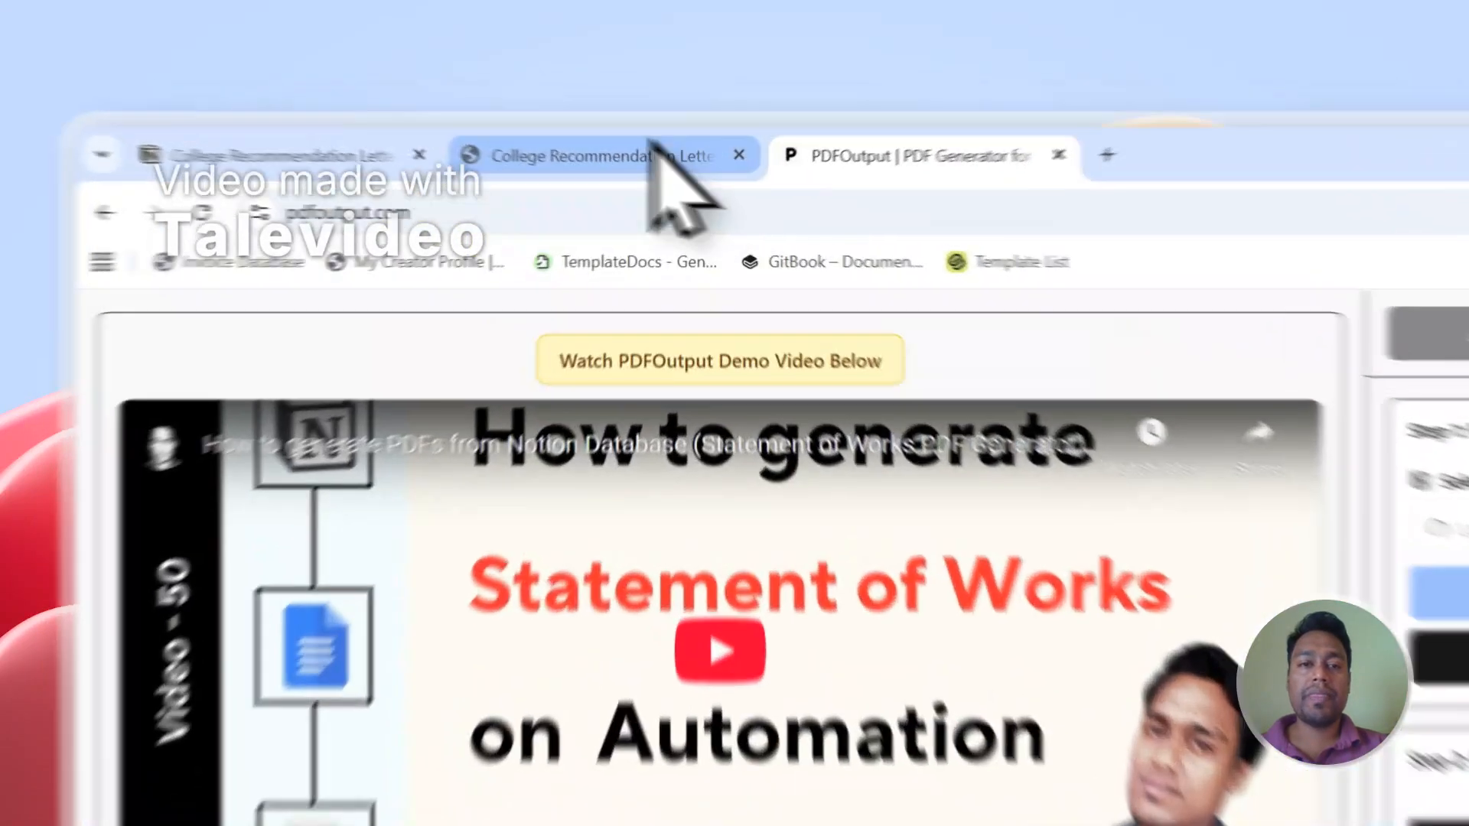
# Highlight the College Recommendation Letter Form page title in Notion, return to PDFOutput and start adding a Notion database
pyautogui.click(566, 113)
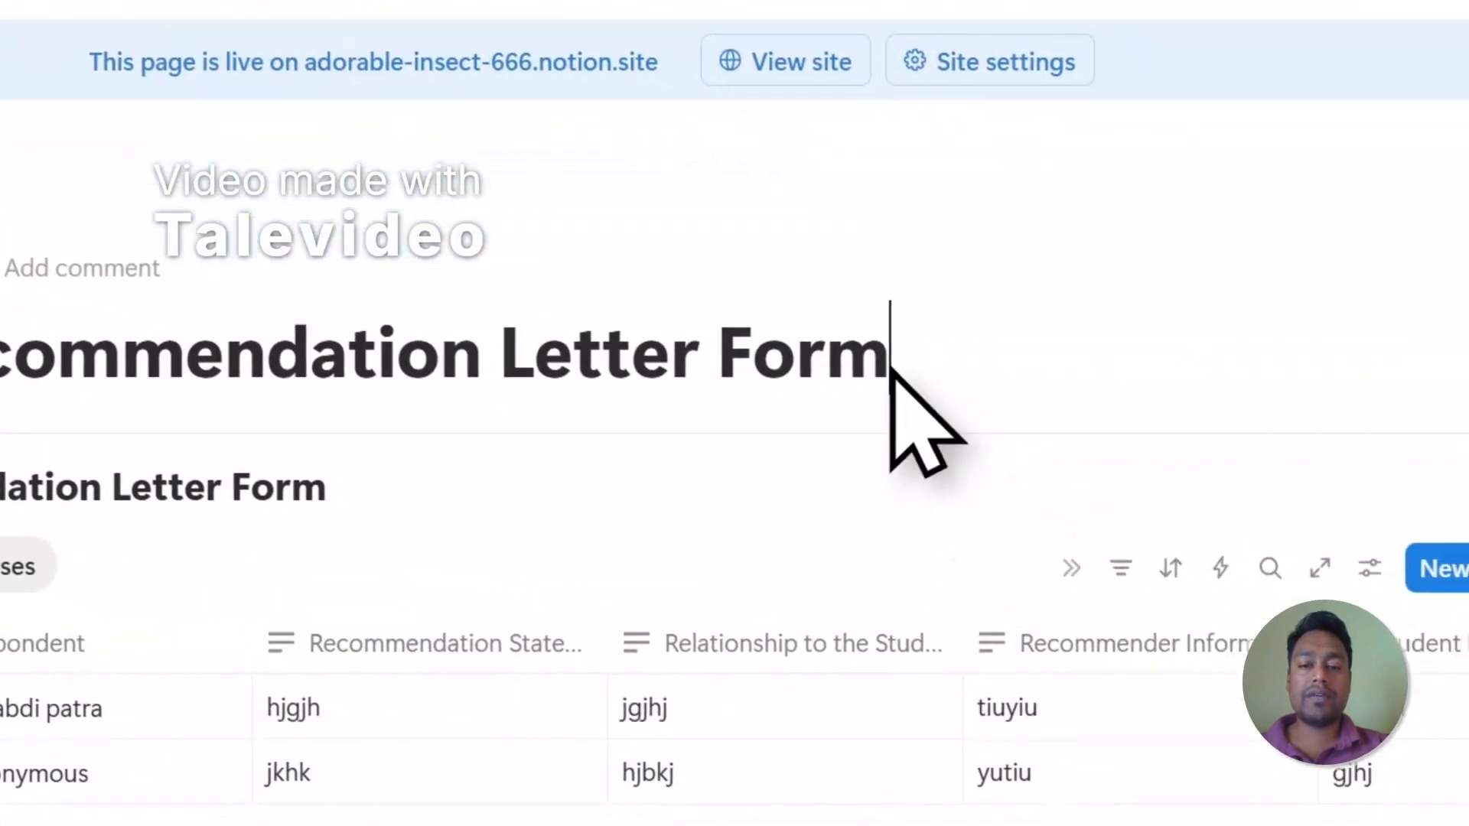
pyautogui.moveTo(889, 374); pyautogui.dragTo(521, 163)
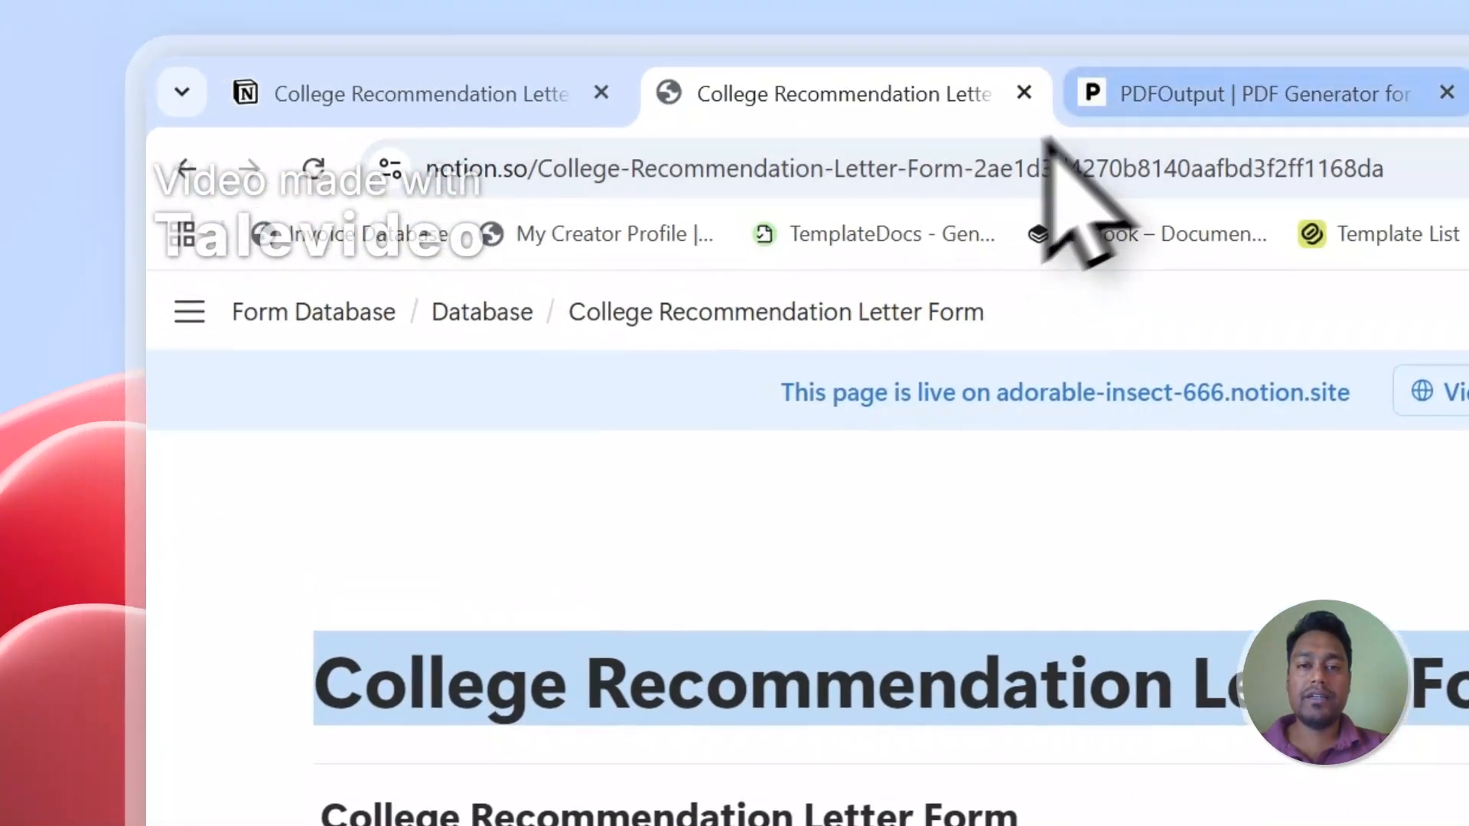
pyautogui.click(1115, 85)
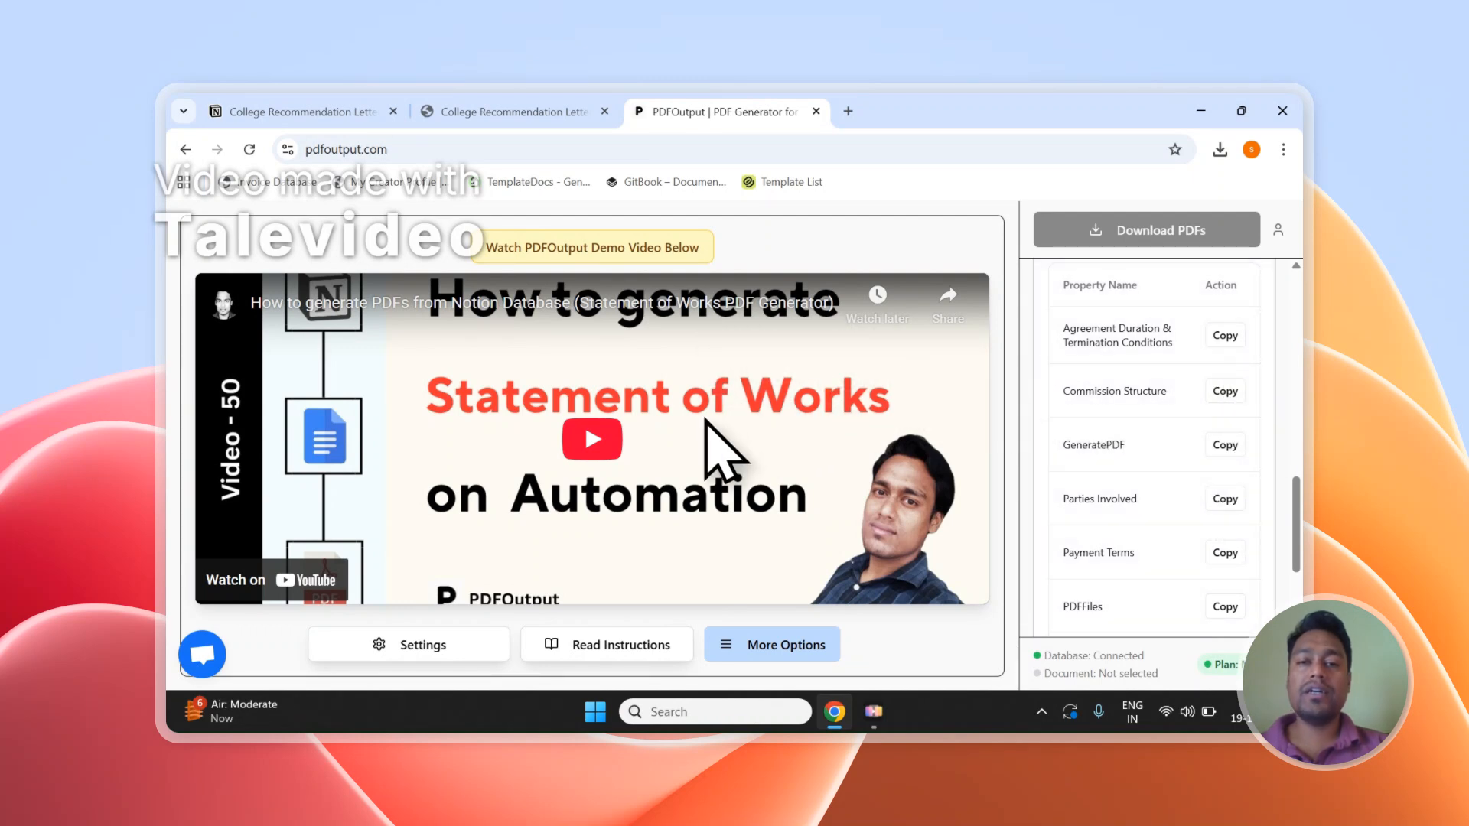
pyautogui.scroll(7, 1201, 467)
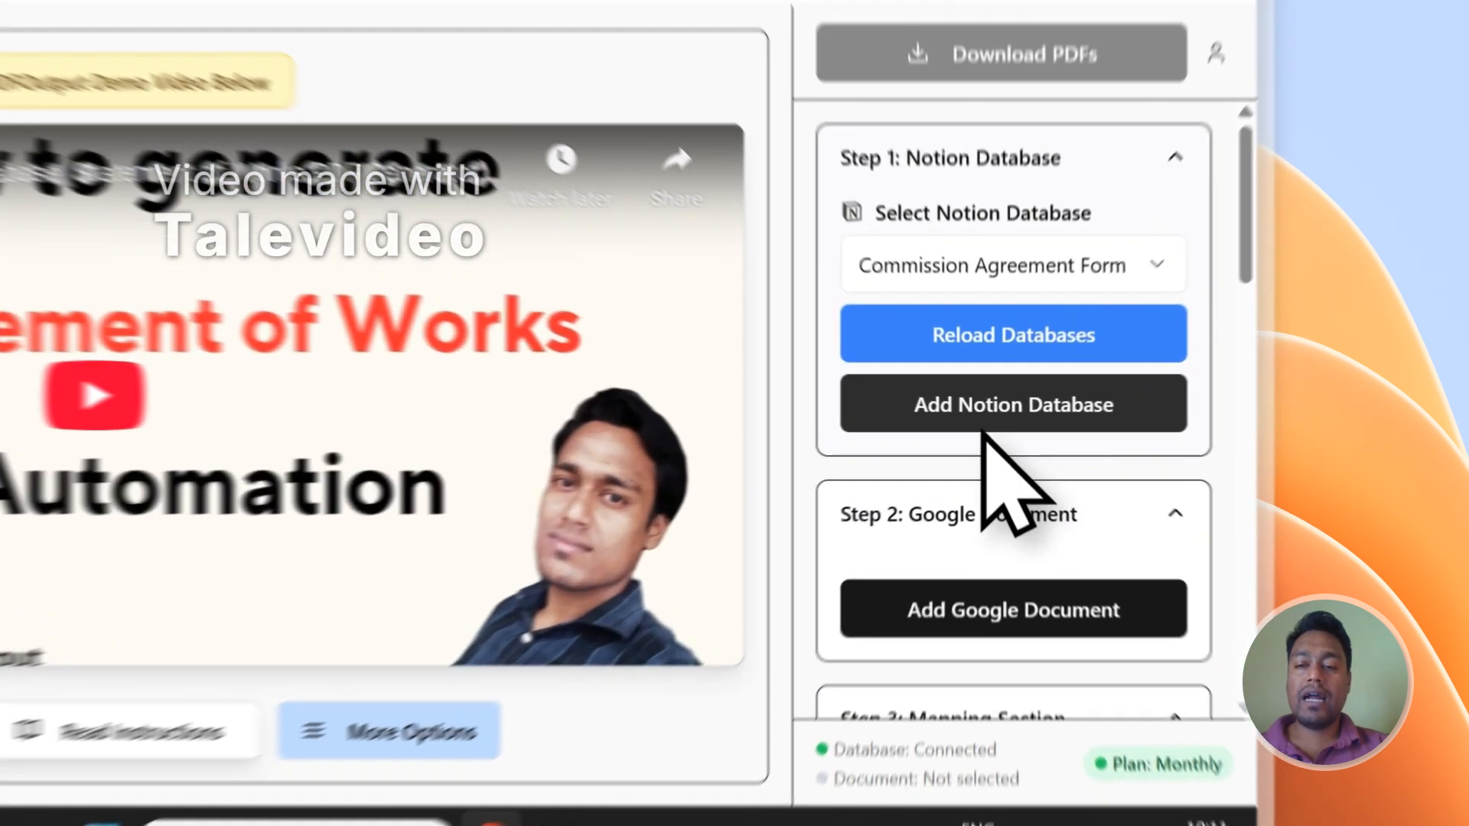
pyautogui.click(1140, 451)
# Switch to the Notion page and copy its title, "College Recommendation Letter Form"
pyautogui.click(494, 107)
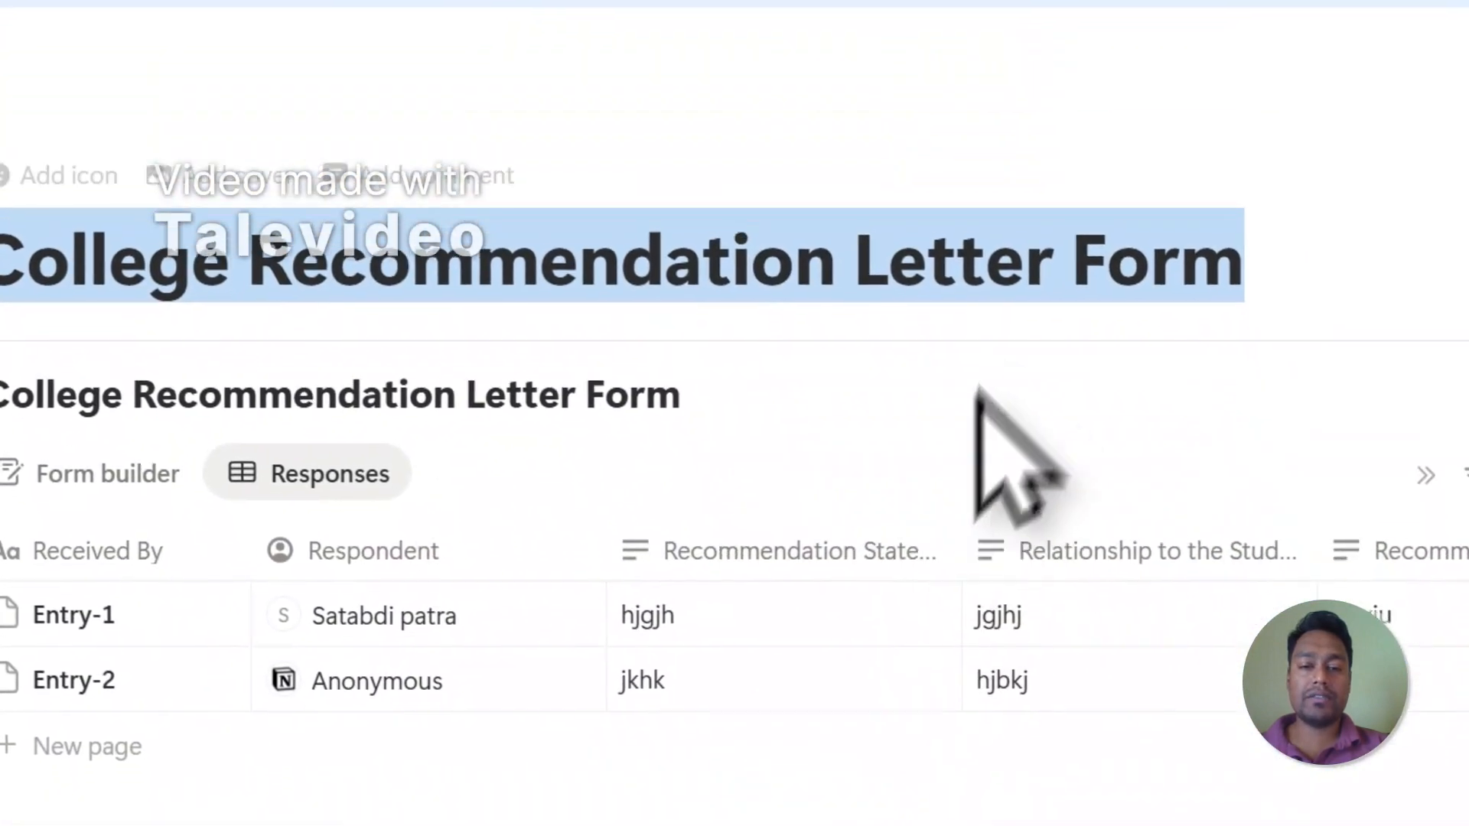
pyautogui.click(1085, 775)
pyautogui.click(1302, 774)
pyautogui.moveTo(1236, 229); pyautogui.dragTo(91, 237)
pyautogui.rightClick(172, 229)
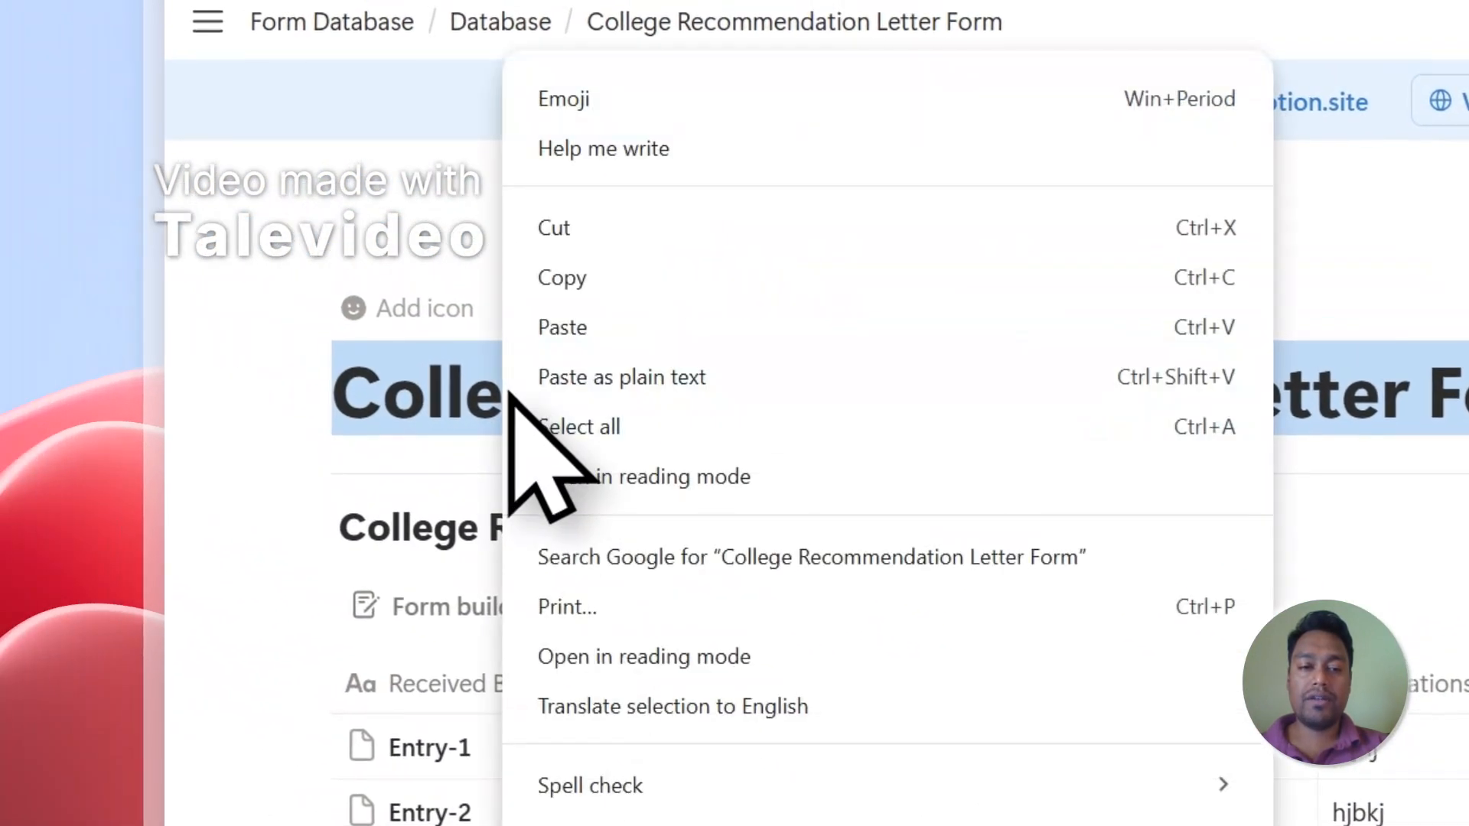
pyautogui.click(589, 287)
# In PDFOutput's Notion authorization, search the pages for the copied title and select the College Recommendation Letter Form page under Form Database / Database
pyautogui.click(1043, 107)
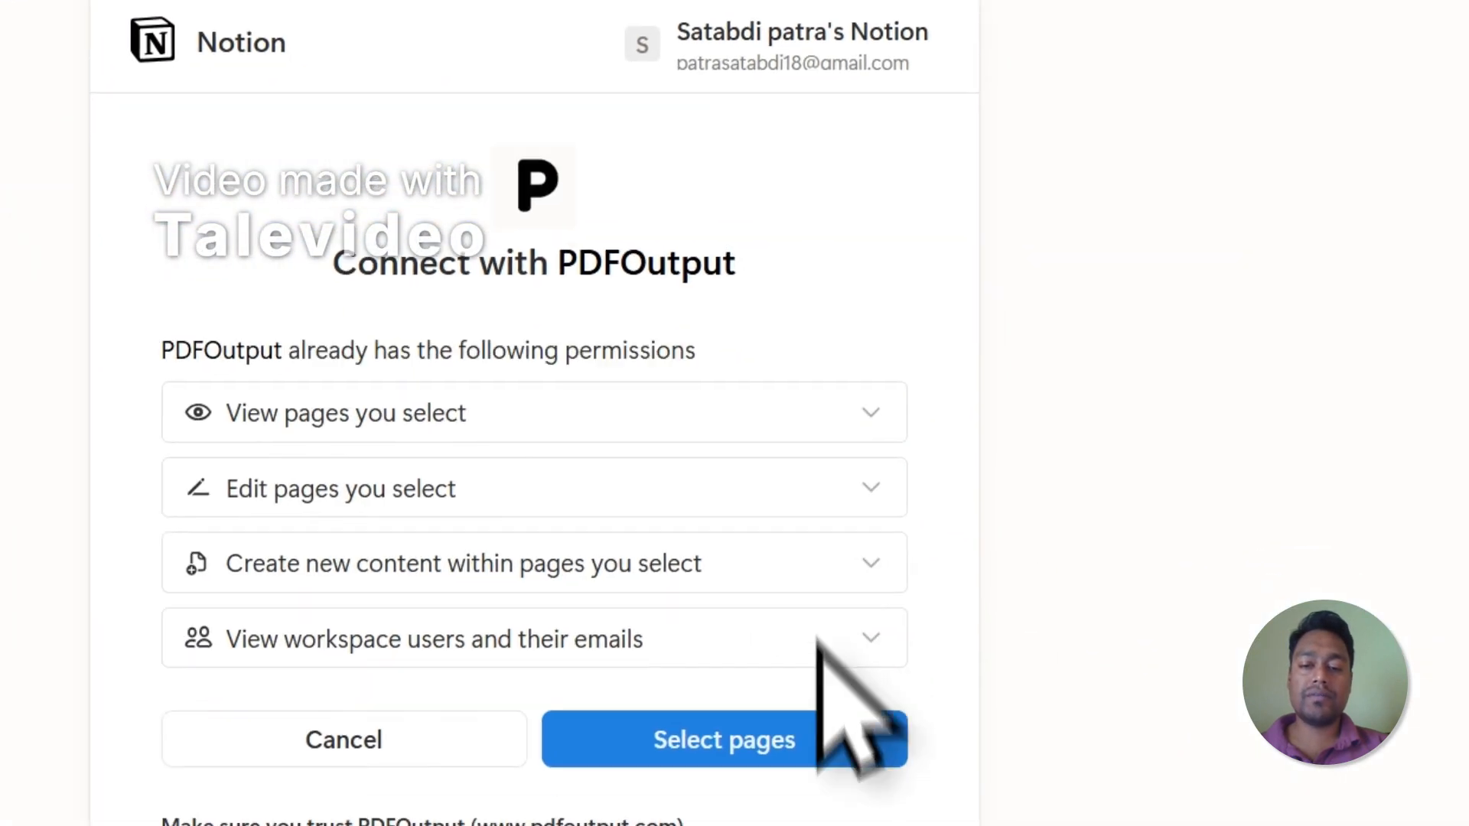
pyautogui.click(736, 527)
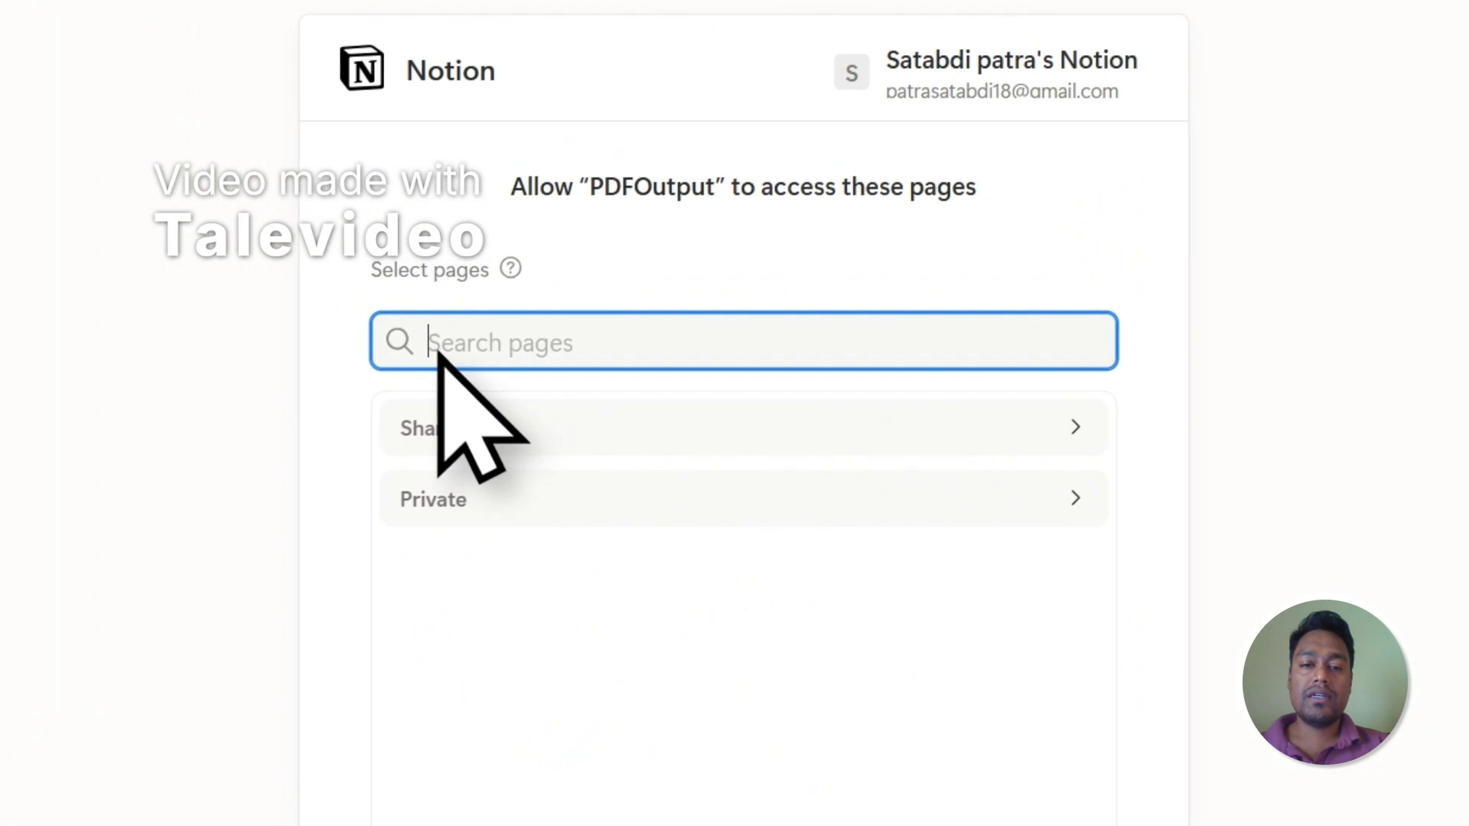
pyautogui.rightClick(286, 153)
pyautogui.click(672, 589)
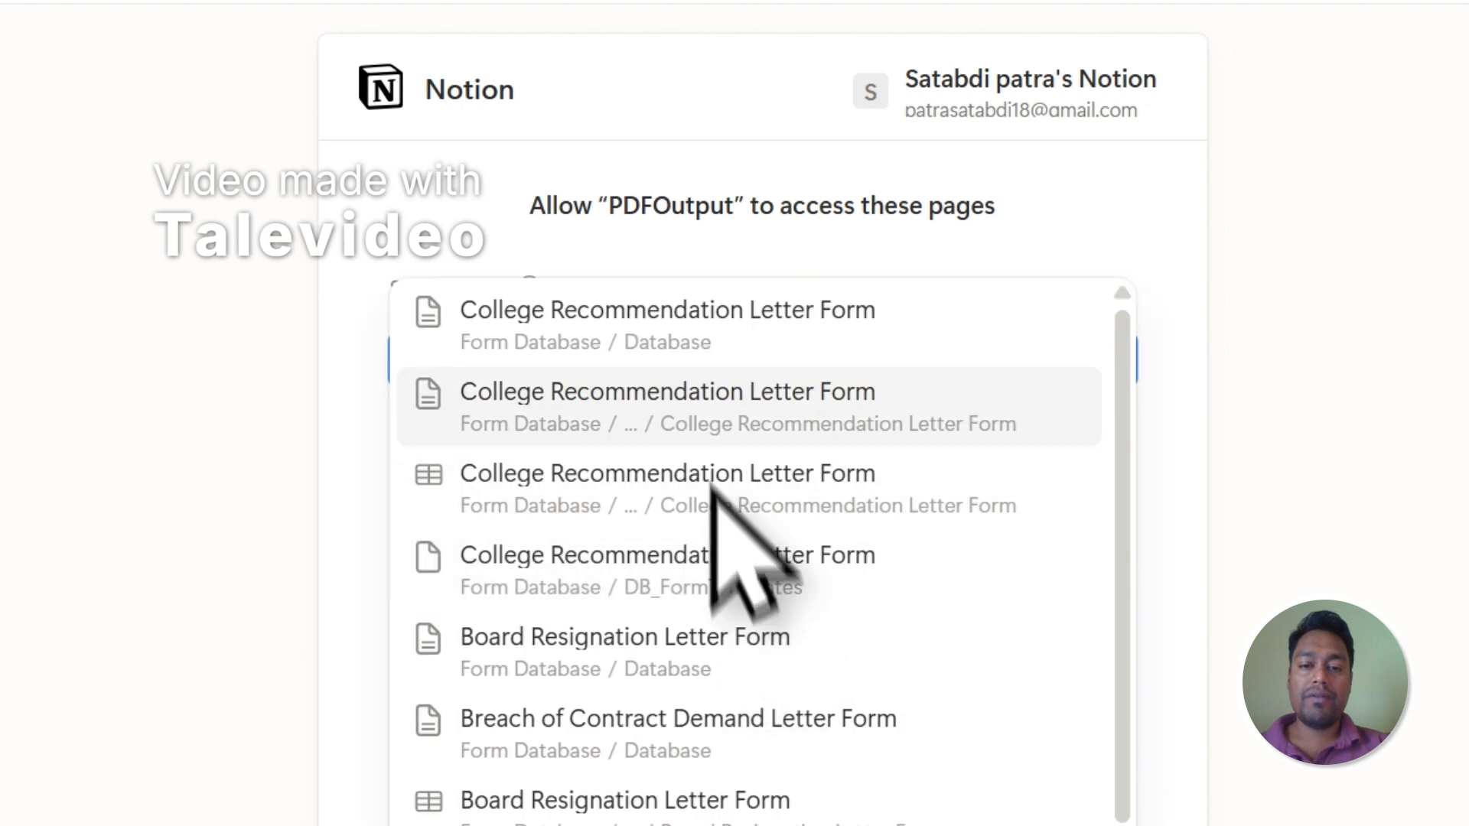
pyautogui.click(875, 328)
pyautogui.click(1084, 226)
pyautogui.click(503, 525)
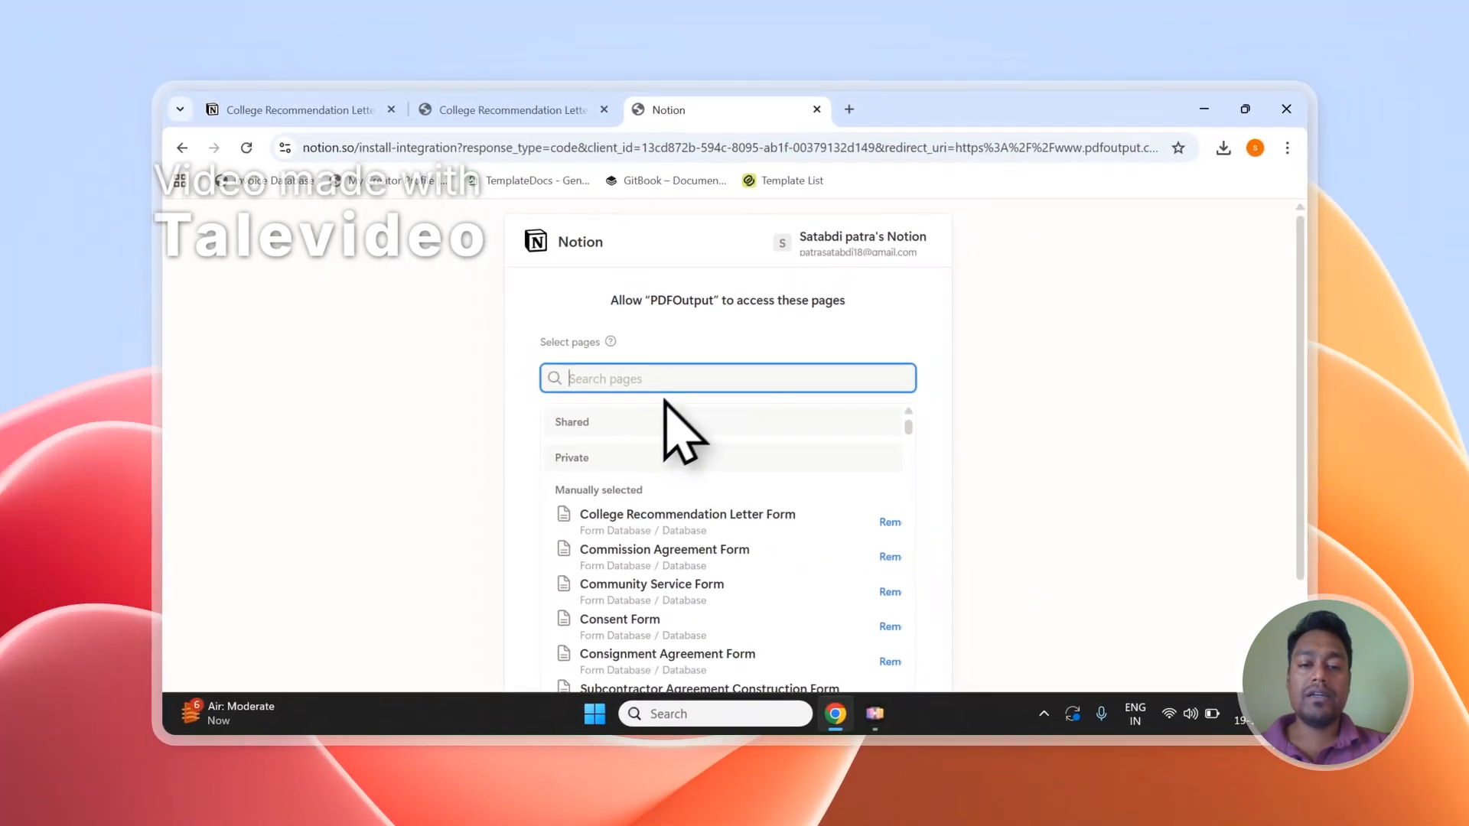
# Review the selected and top-level pages in the access list and examine the form's title and response columns in Notion
pyautogui.scroll(-3, 673, 490)
pyautogui.scroll(-5, 760, 427)
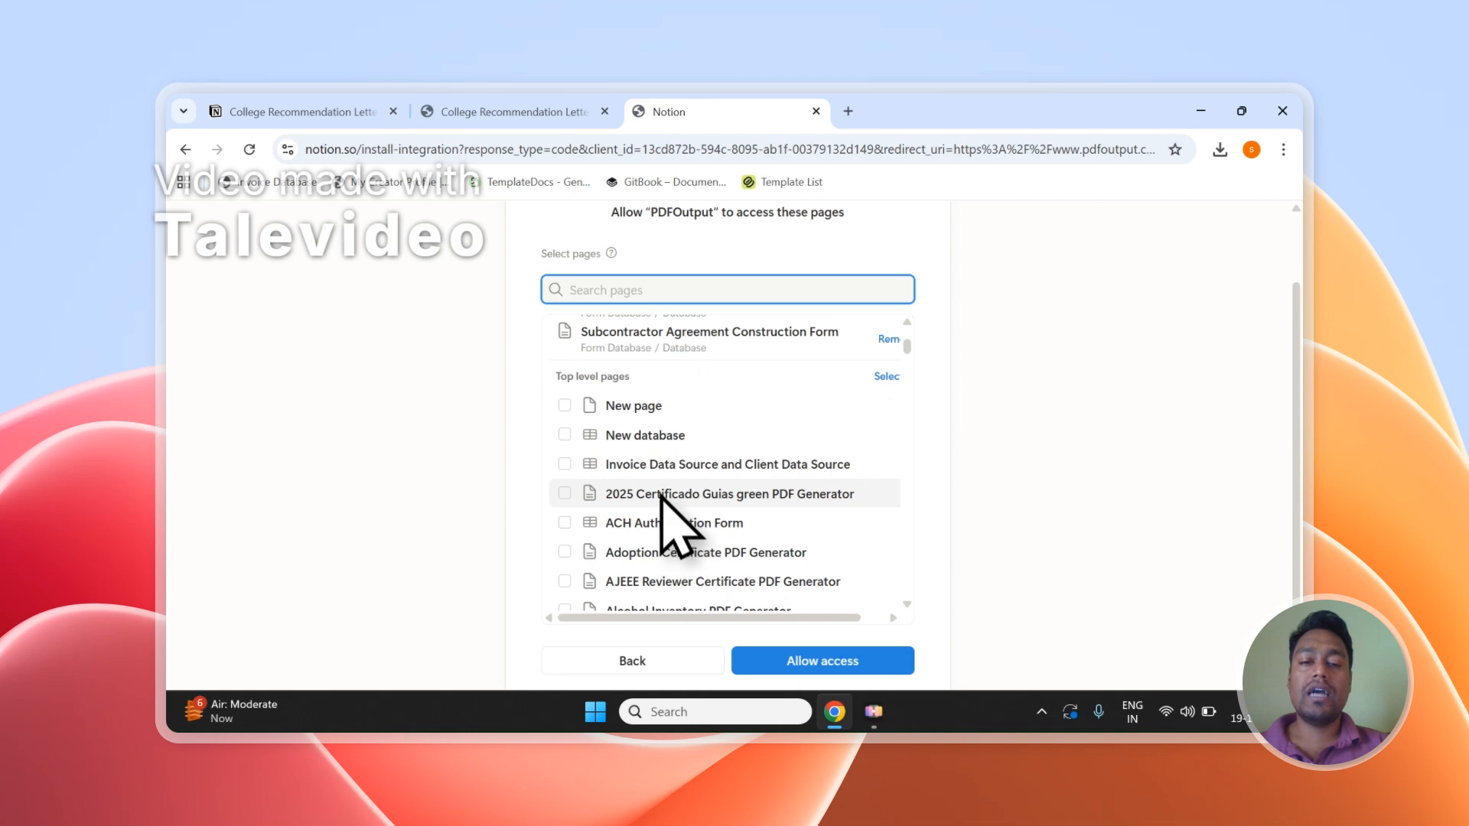
pyautogui.scroll(10, 673, 525)
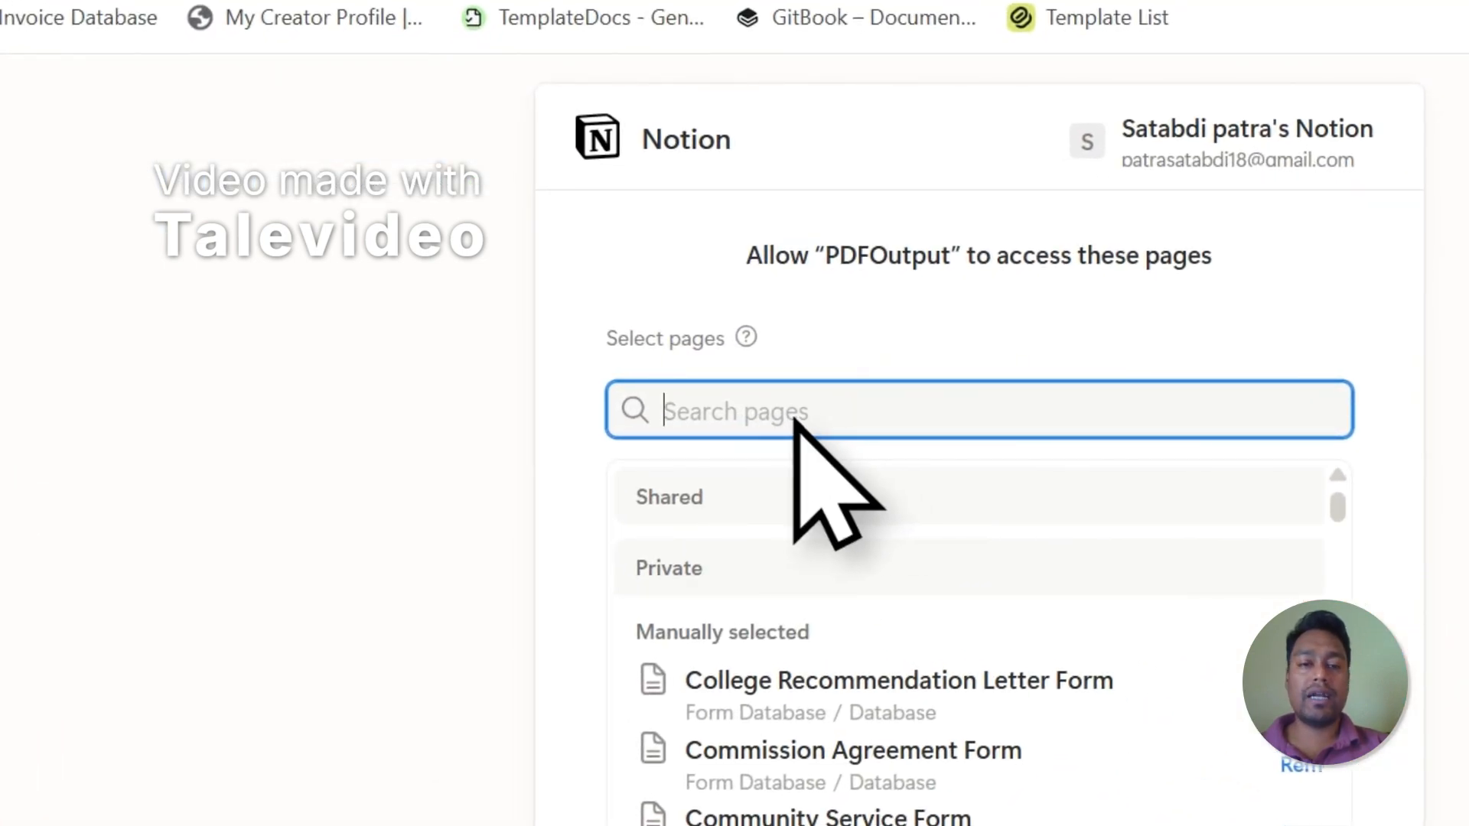
pyautogui.click(617, 122)
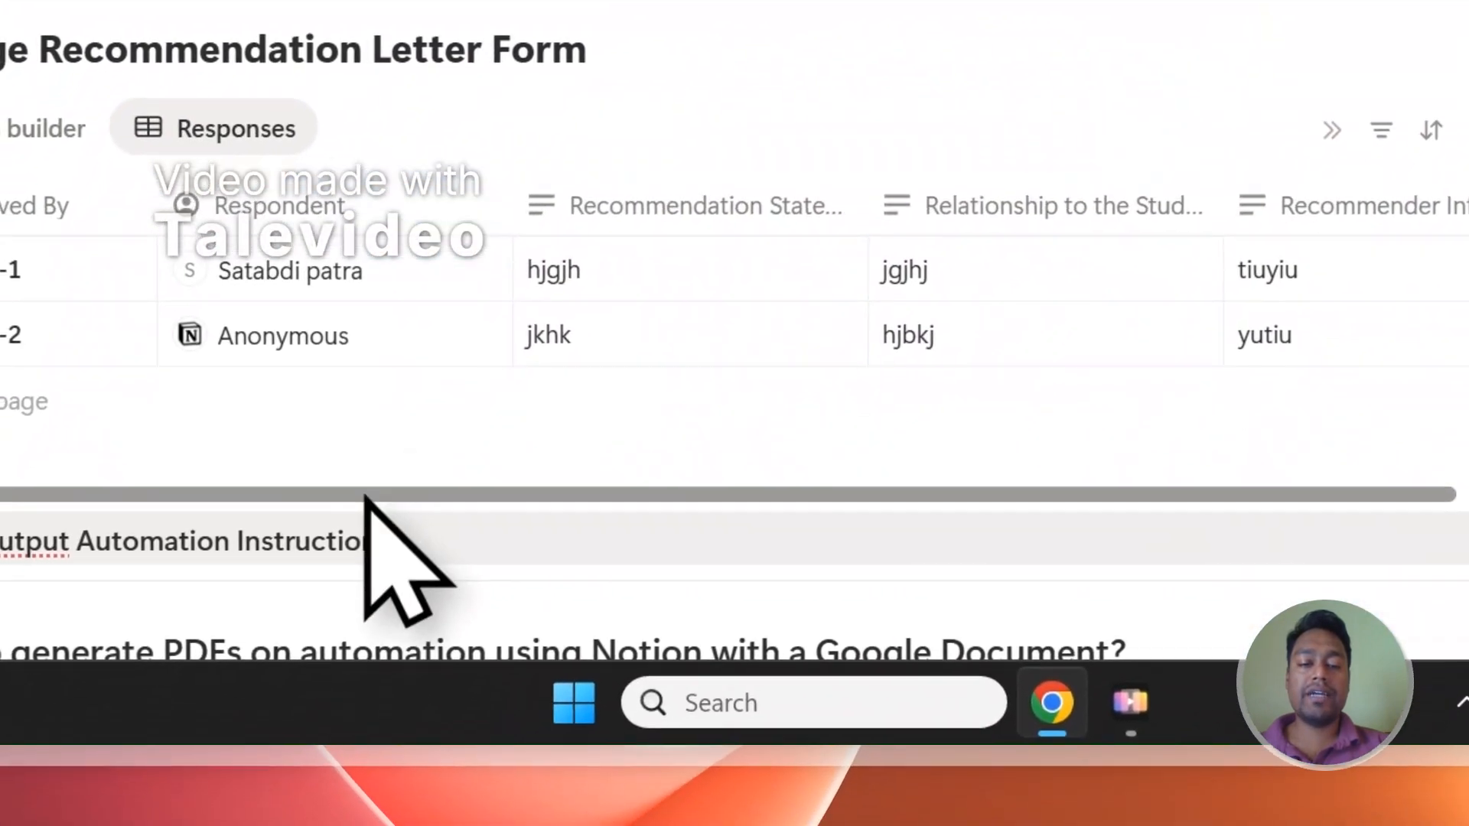
pyautogui.moveTo(367, 498); pyautogui.dragTo(822, 481)
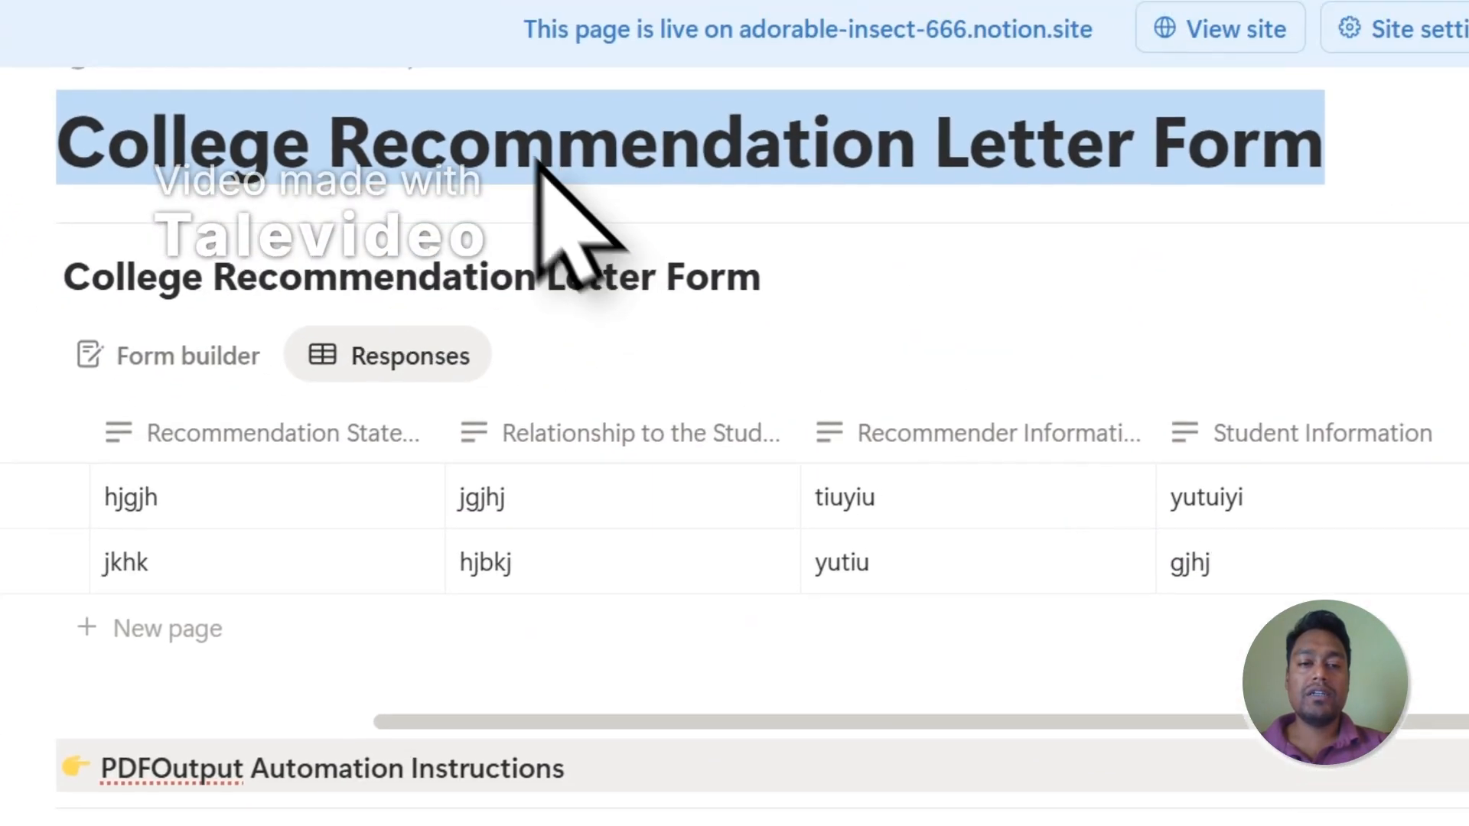
pyautogui.click(493, 146)
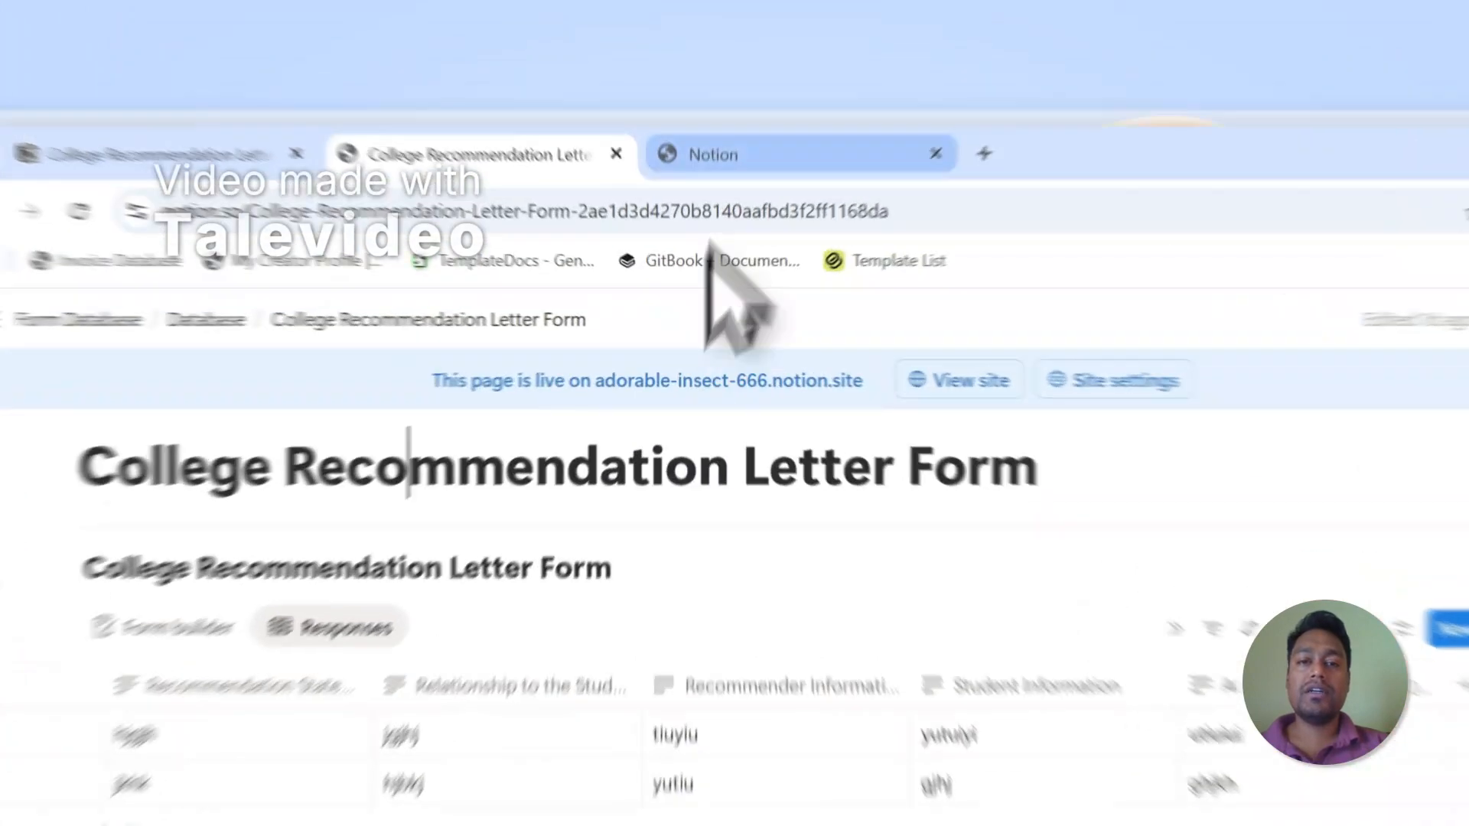
# Return to the Notion authorization page and allow PDFOutput access to the selected pages
pyautogui.click(679, 112)
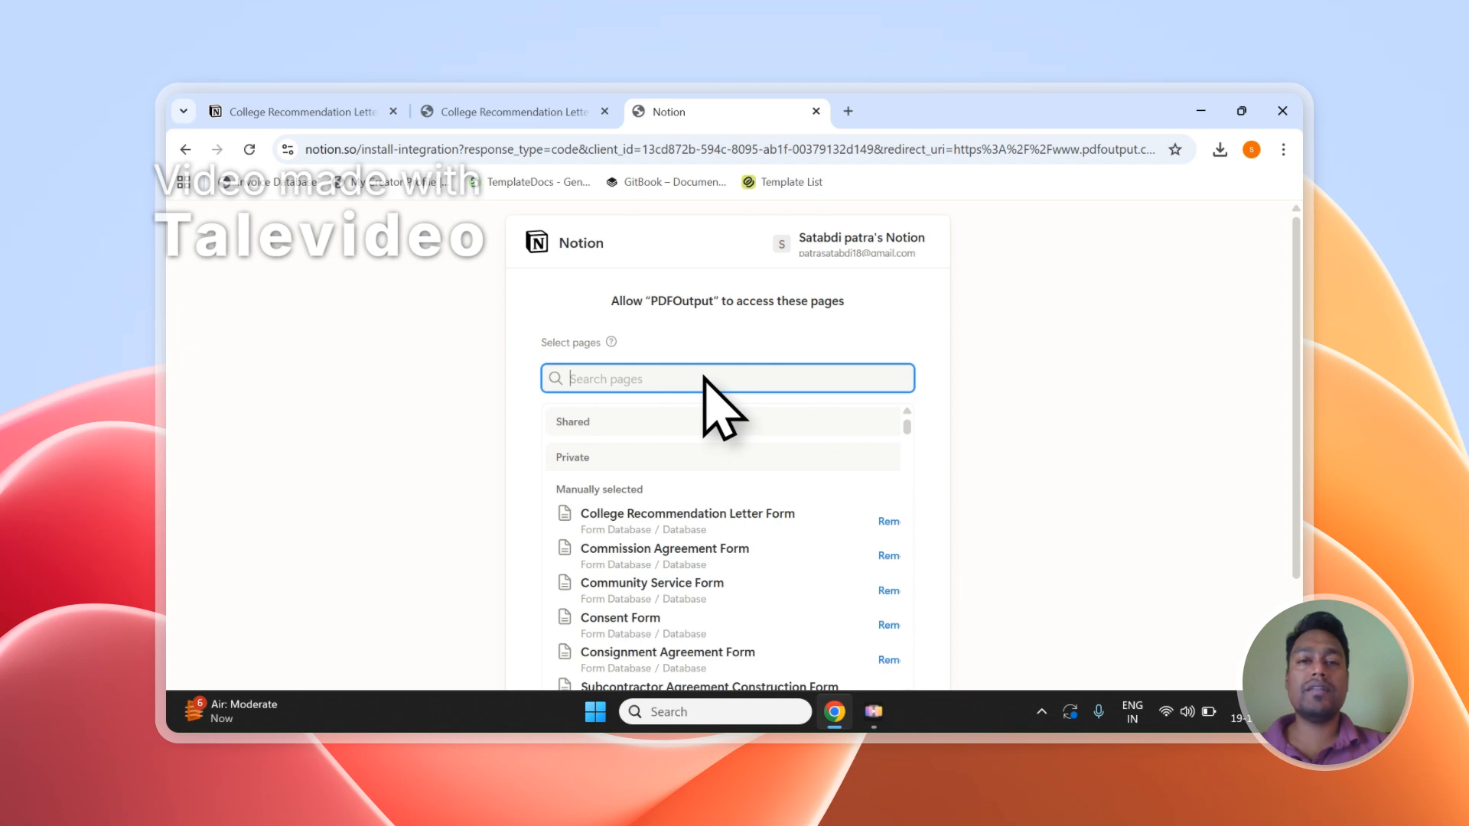
pyautogui.scroll(-2, 703, 376)
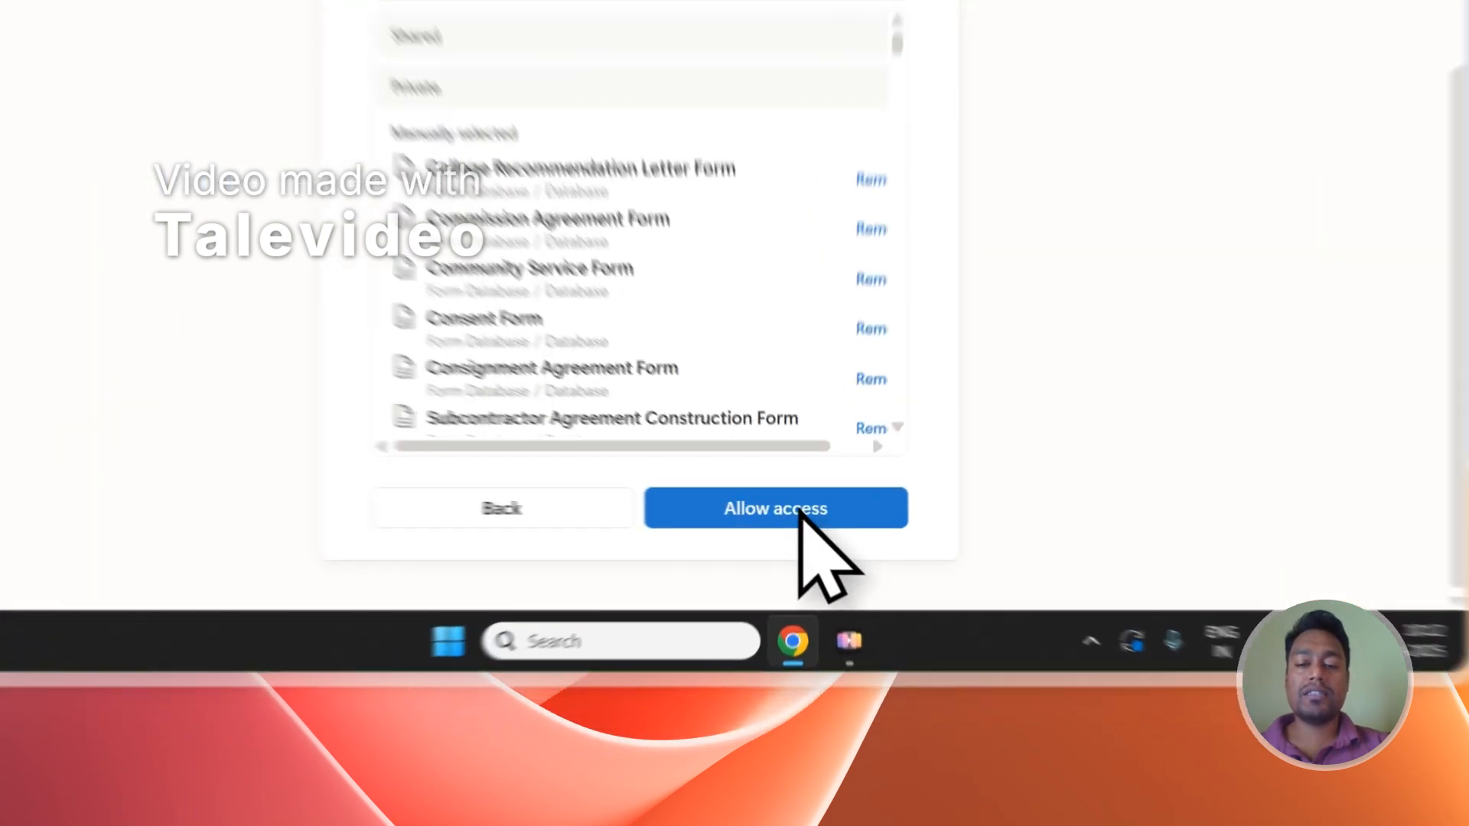
pyautogui.click(840, 624)
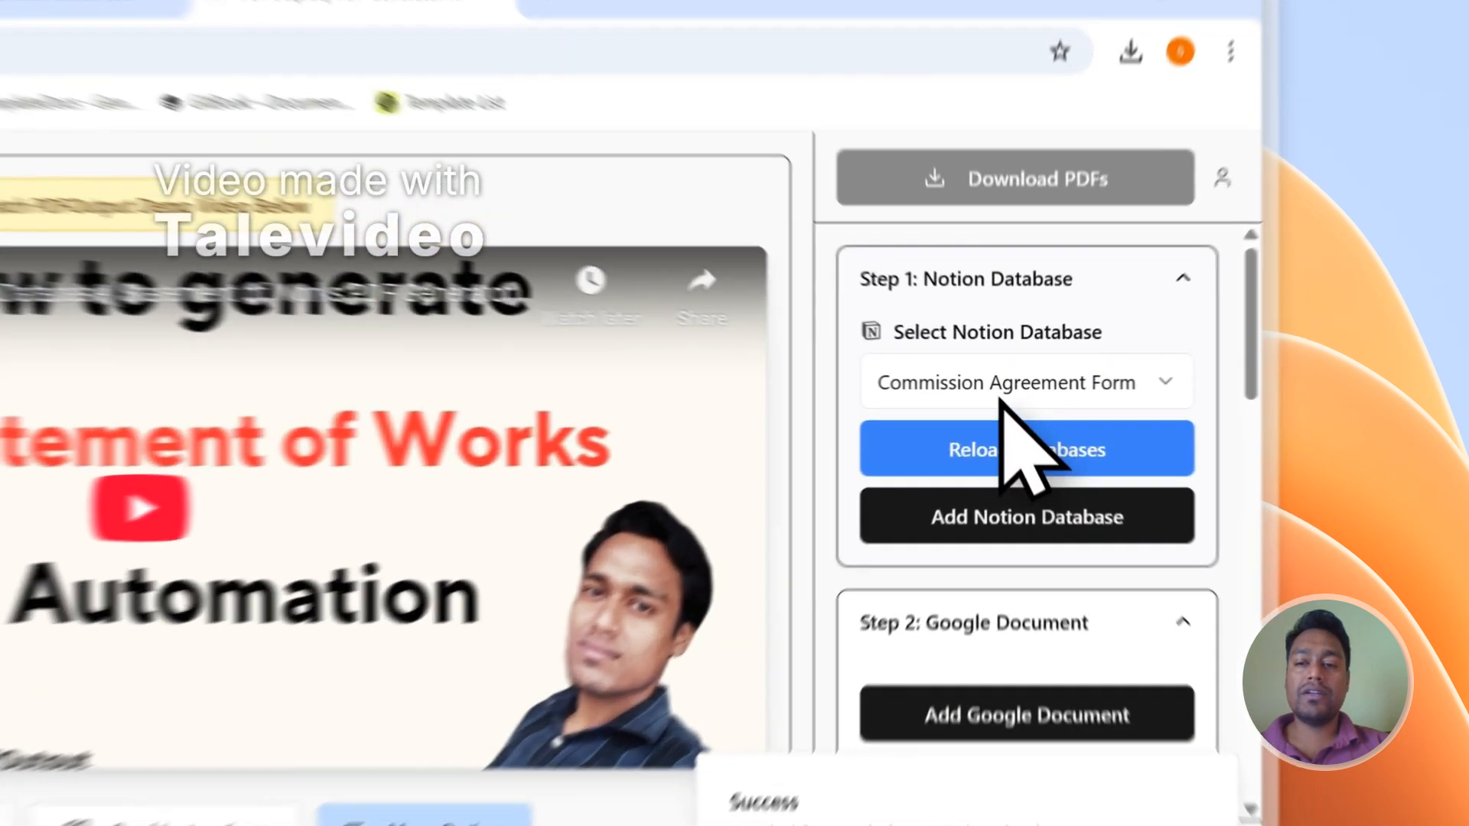
# Check the list of selectable Notion databases for the new form and reload the PDFOutput page
pyautogui.click(1099, 367)
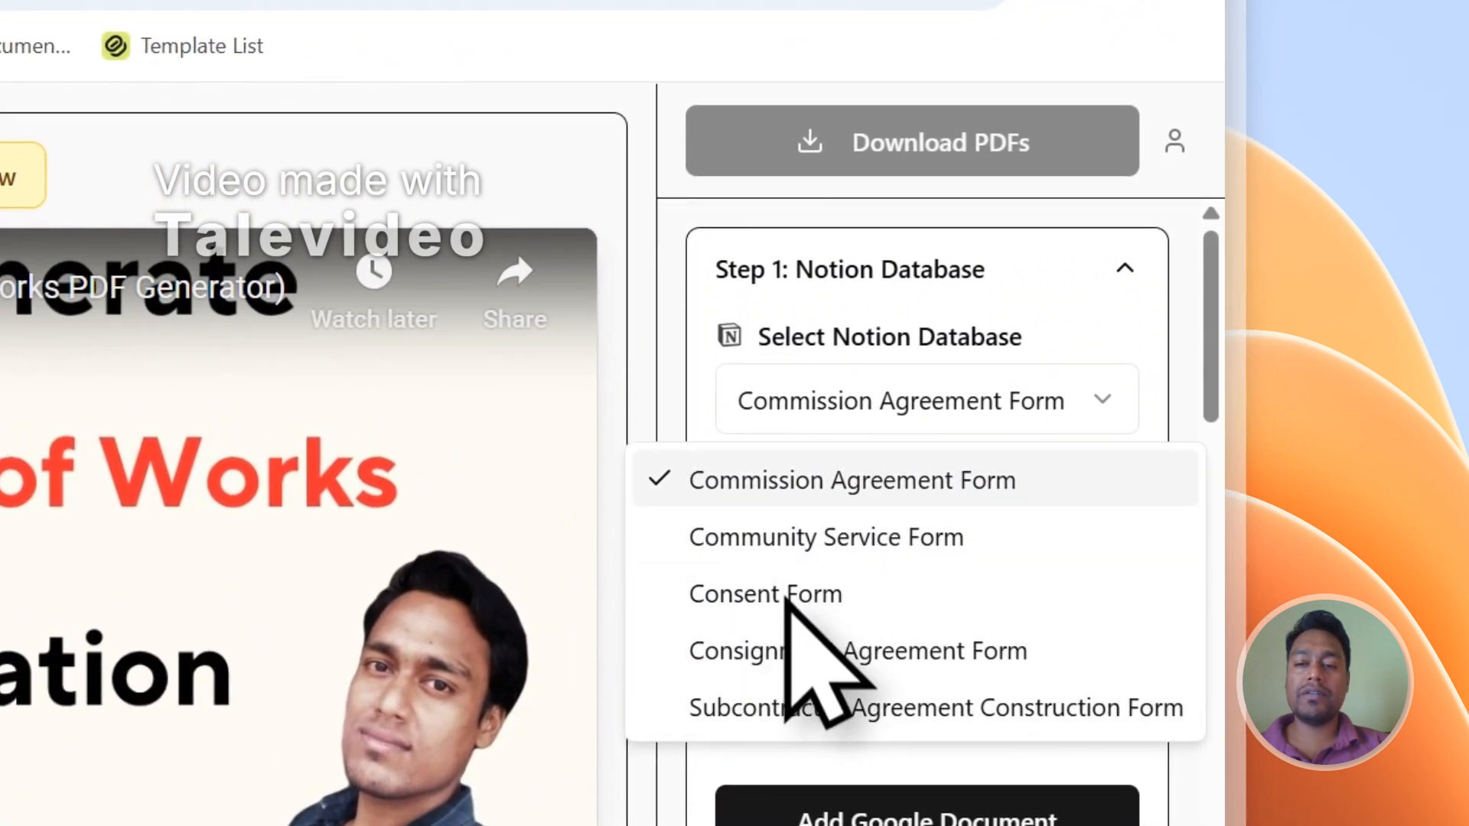
pyautogui.click(793, 337)
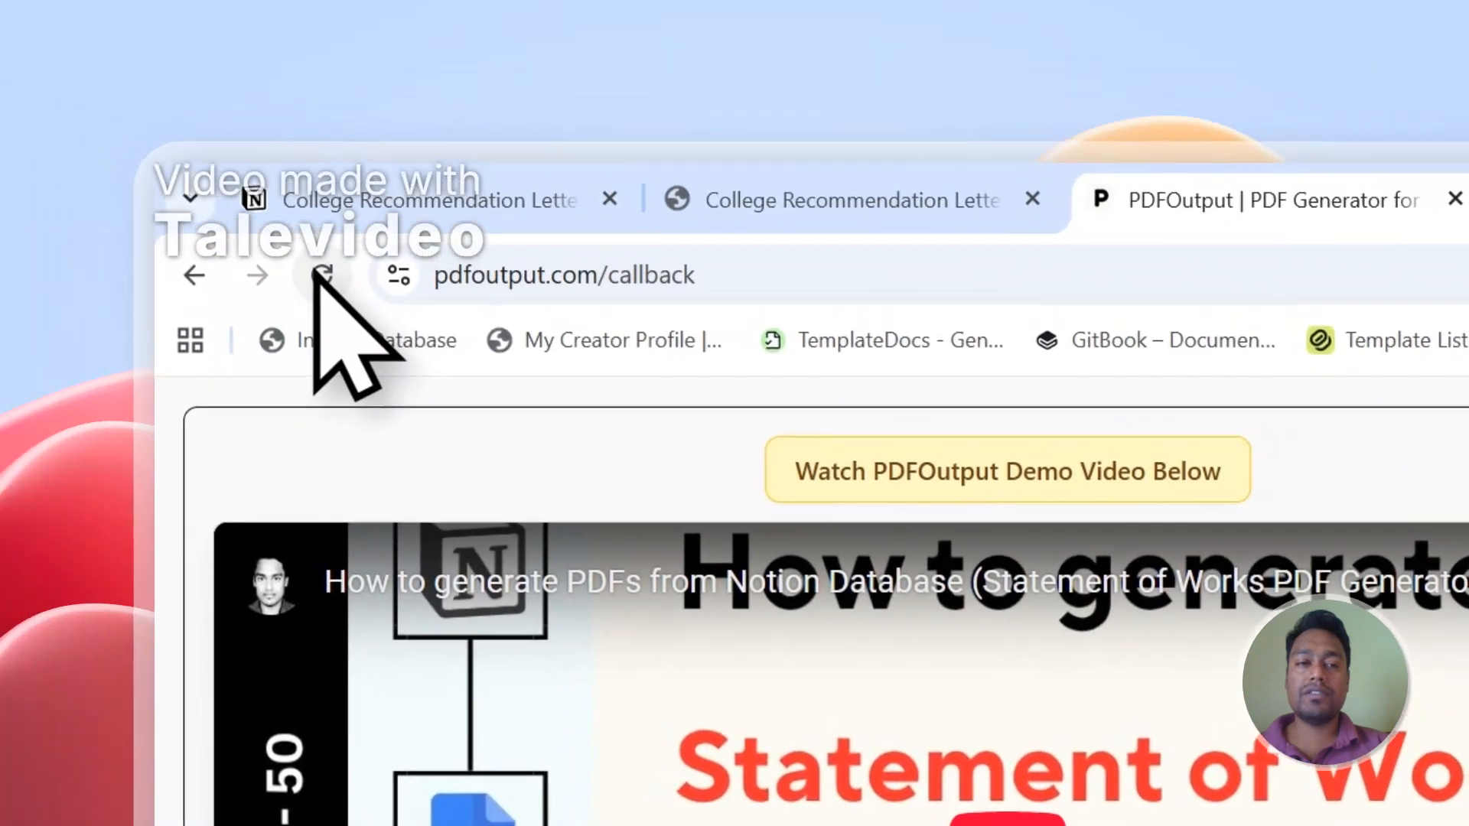
pyautogui.click(320, 274)
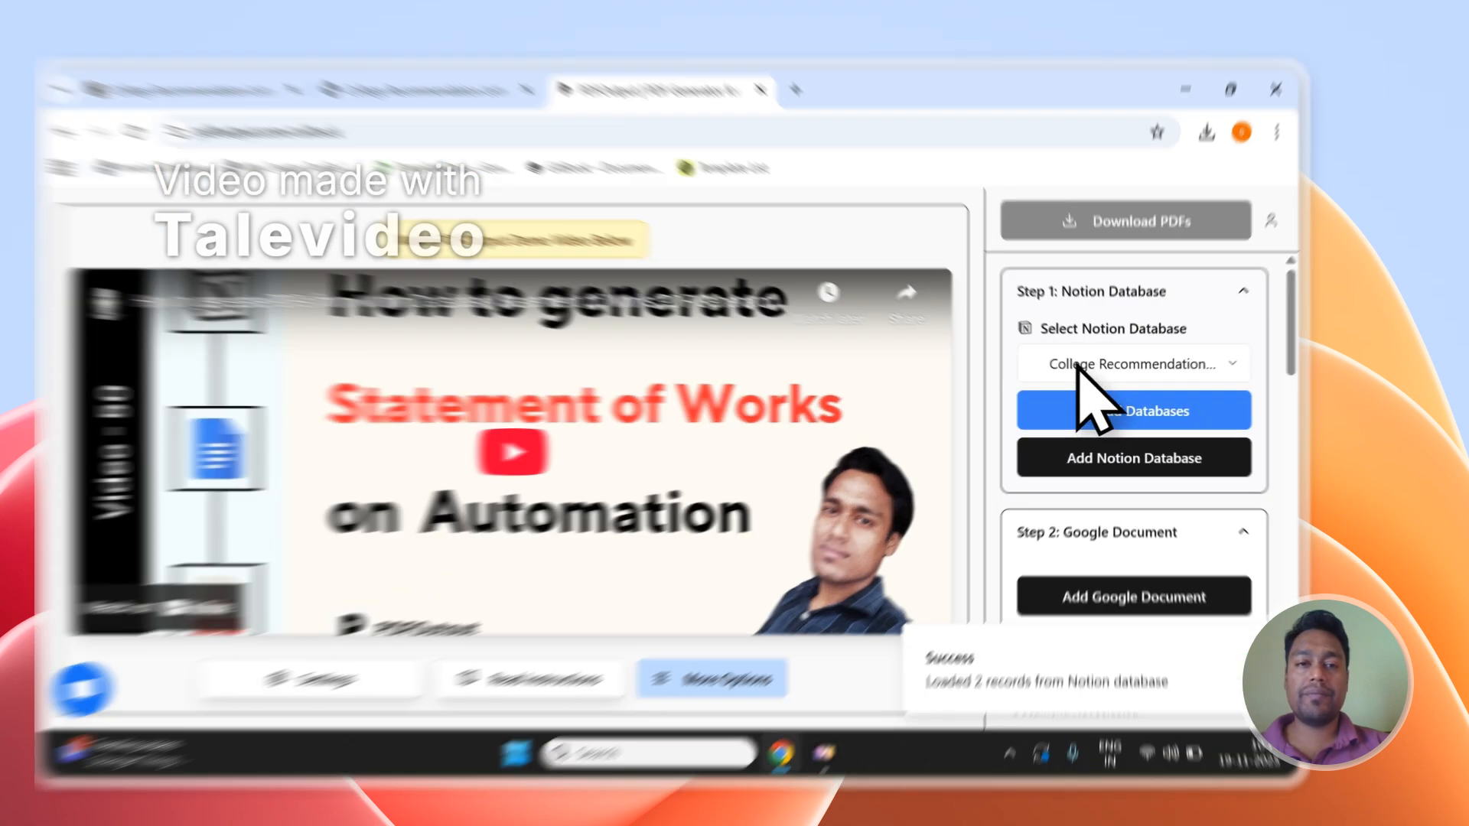
# Select College Recommendation Letter Form as the Notion database for PDF generation
pyautogui.click(1105, 363)
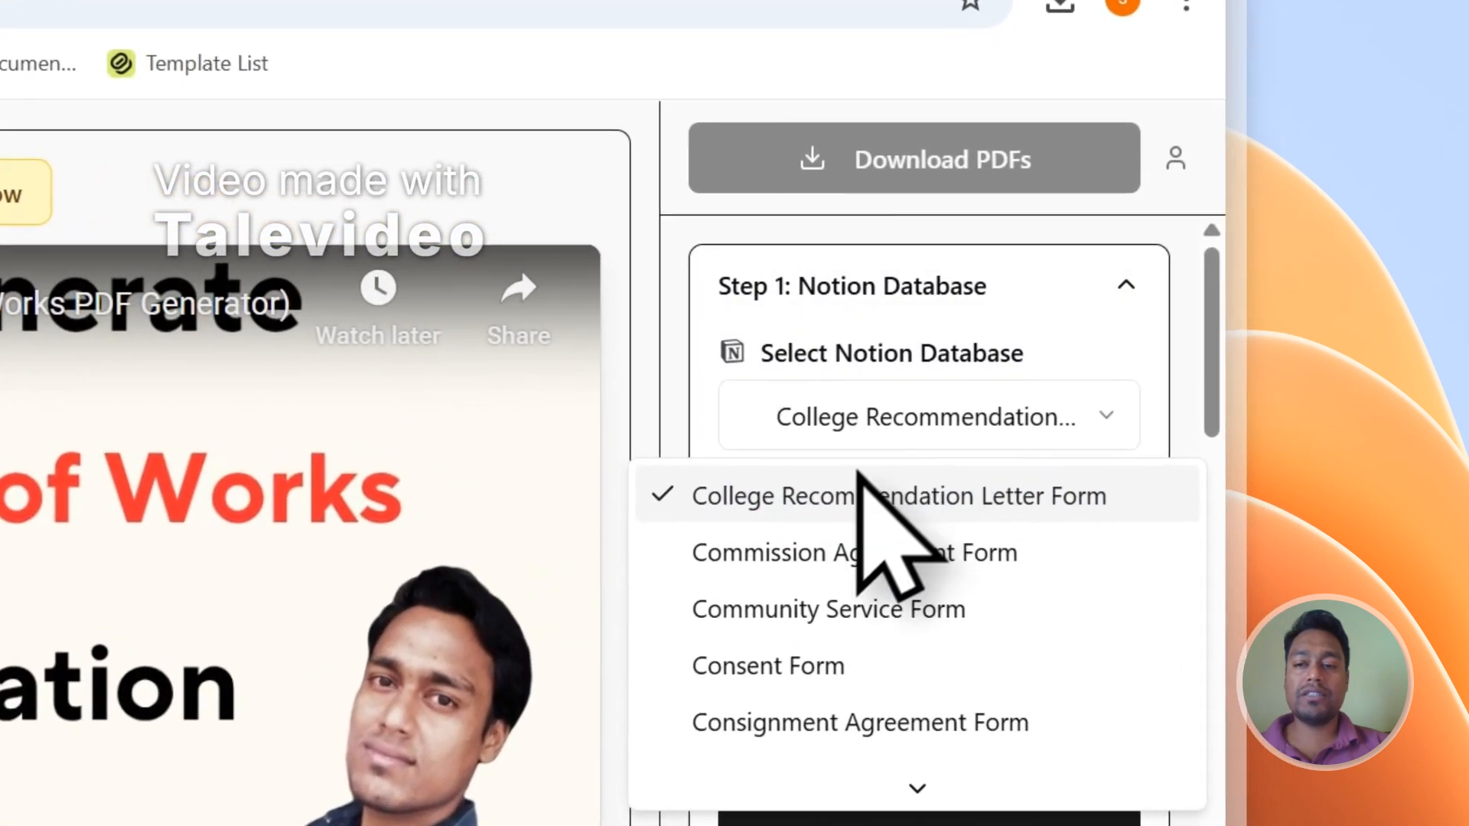
pyautogui.click(895, 501)
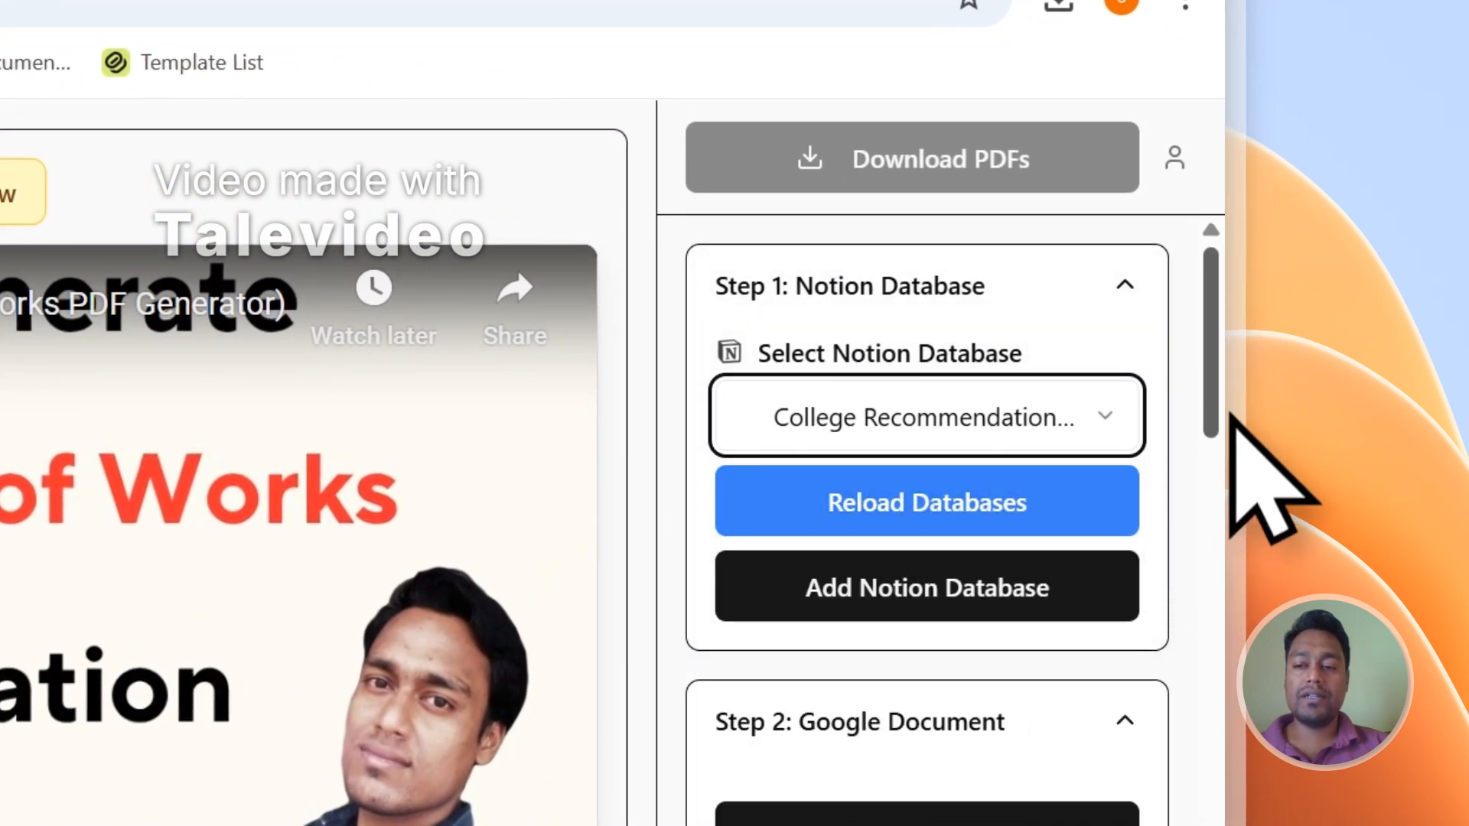
# Review the database's copyable property names and compare them with the form's response columns in Notion
pyautogui.scroll(-10, 1231, 428)
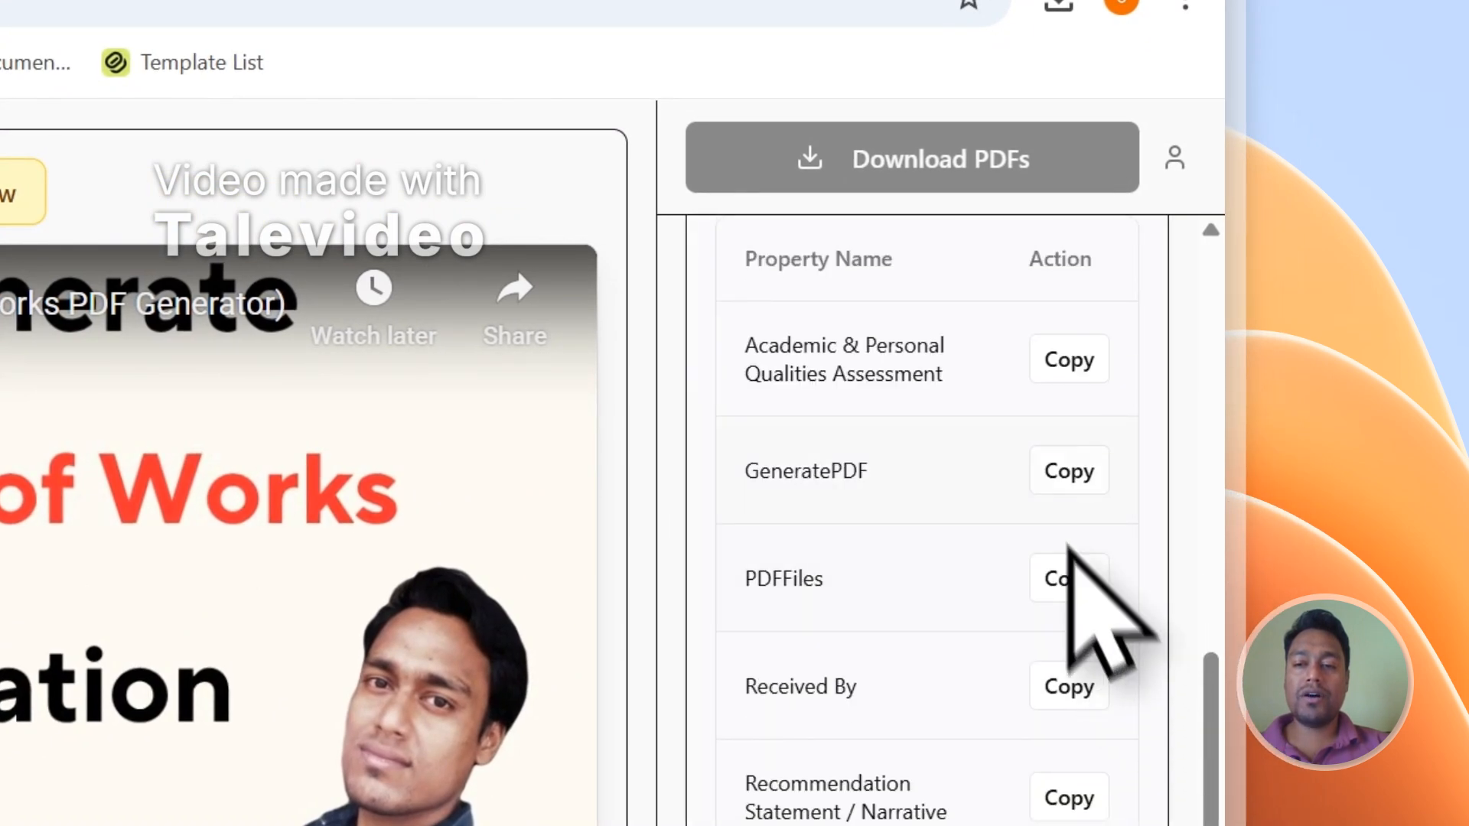
pyautogui.scroll(-4, 1079, 528)
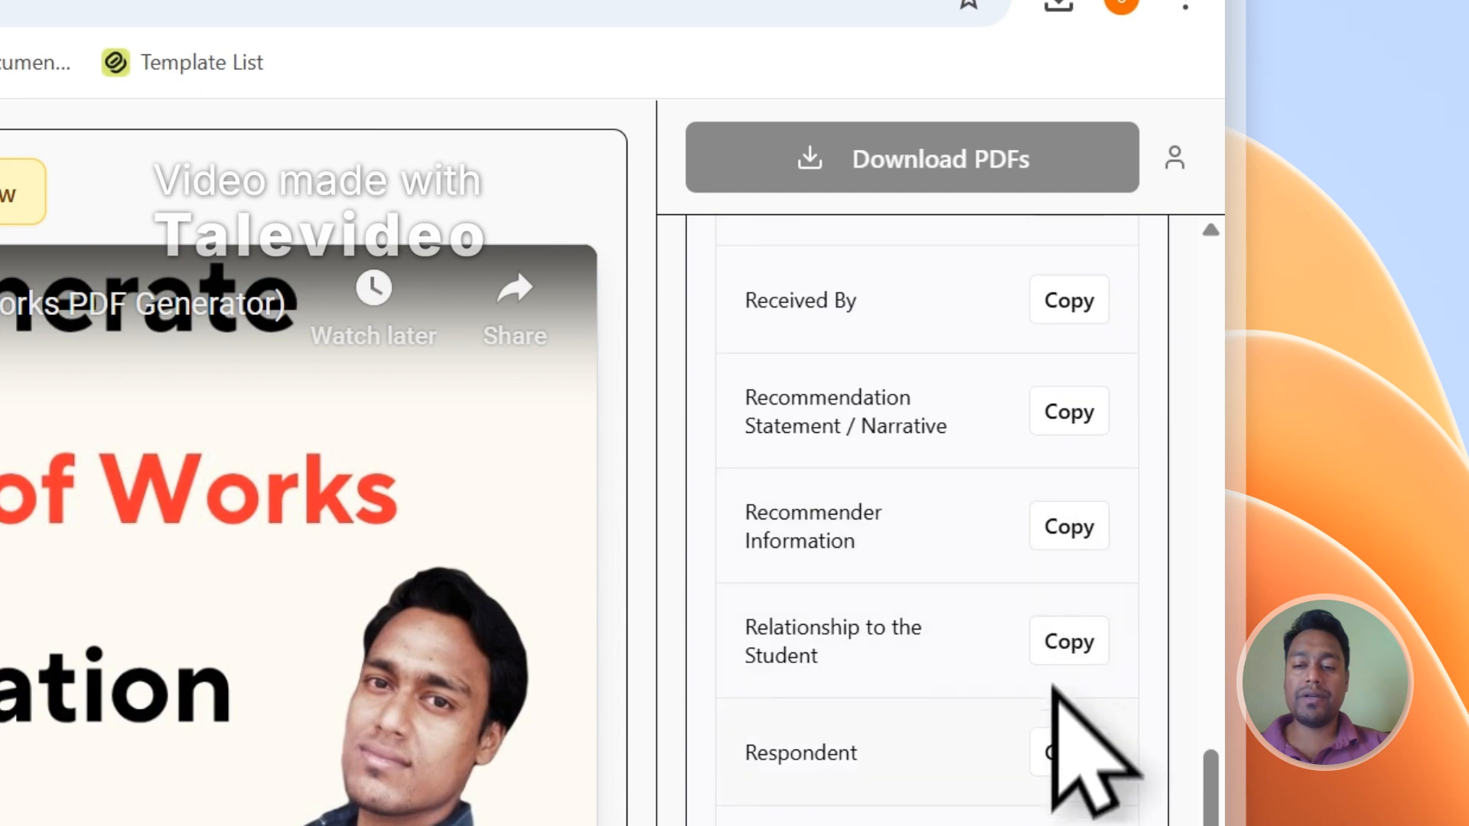
pyautogui.scroll(7, 1054, 689)
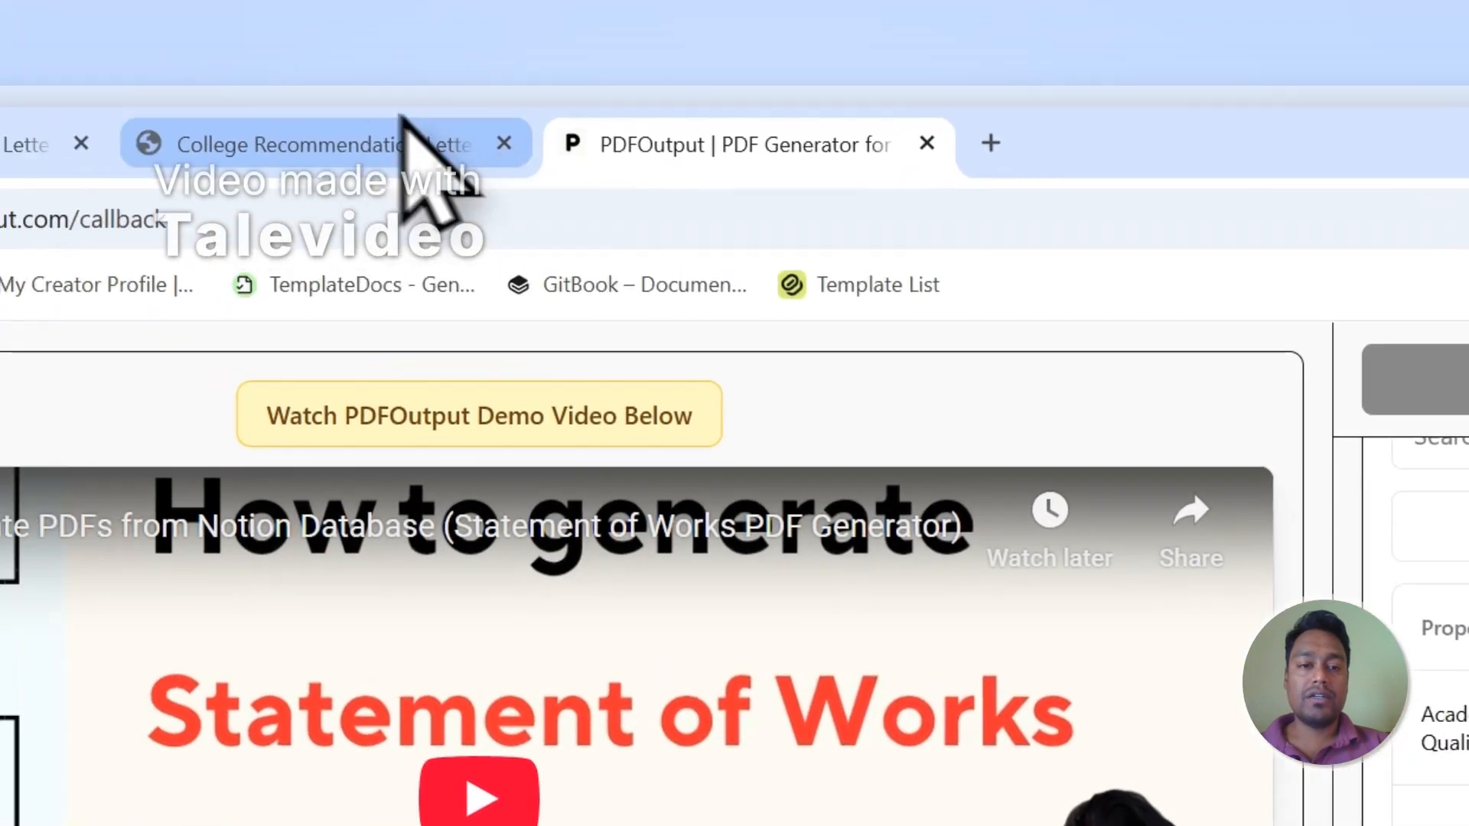
pyautogui.click(409, 134)
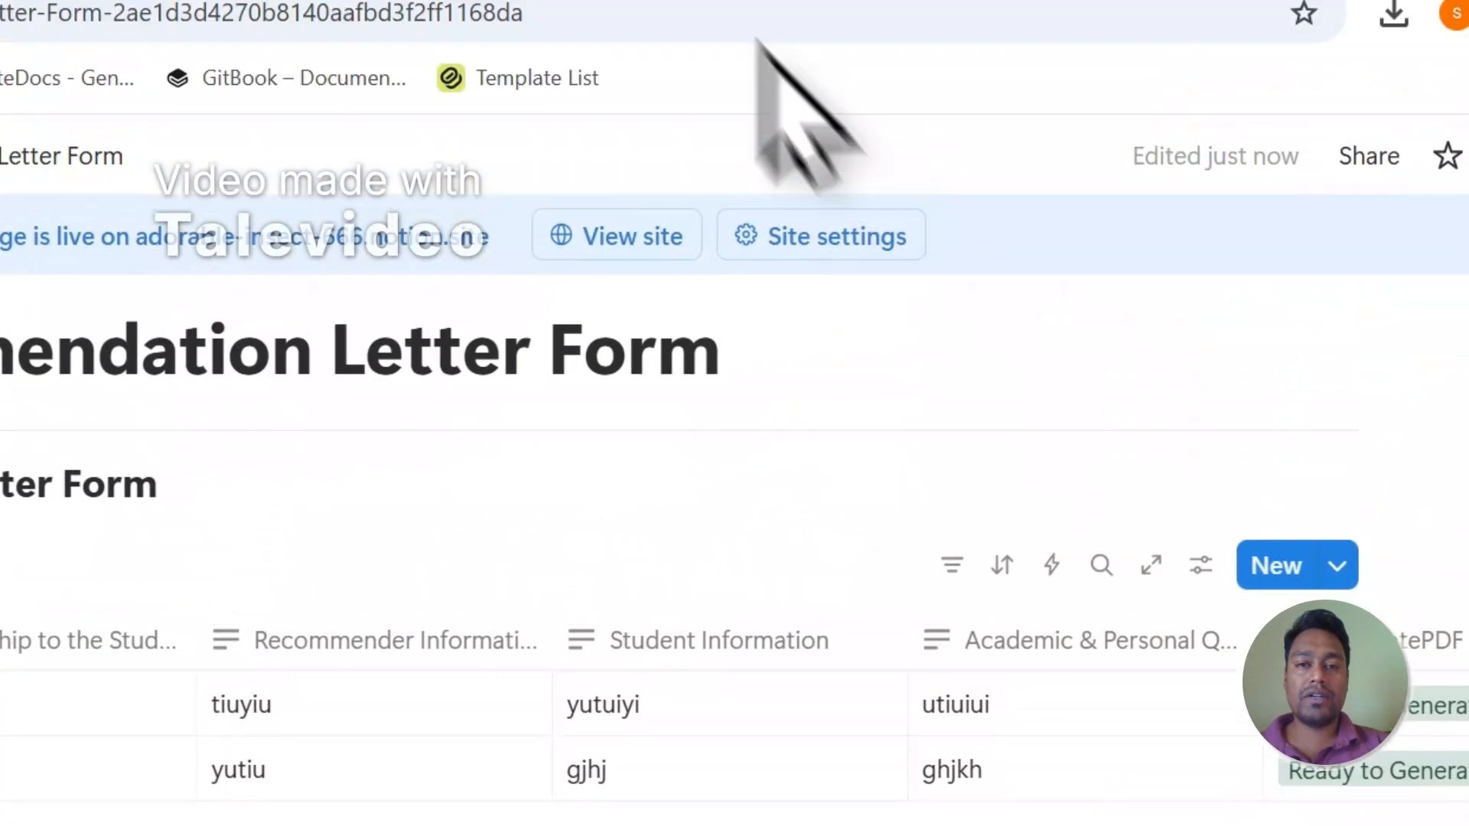
pyautogui.click(390, 134)
pyautogui.scroll(-6, 846, 530)
pyautogui.scroll(7, 840, 463)
pyautogui.scroll(10, 840, 463)
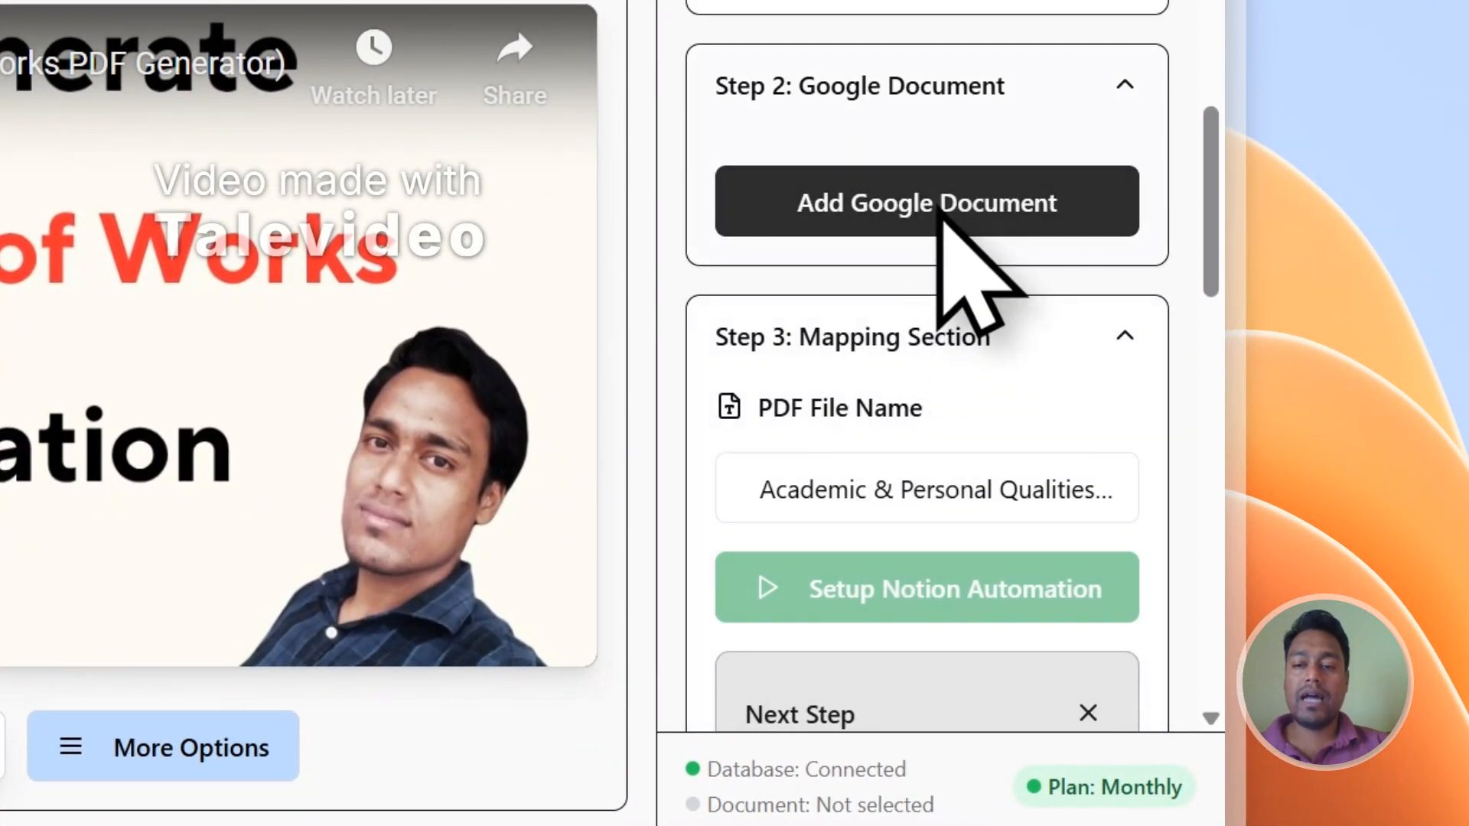
# Leave the existing Google documents unselected and create the recommended new demo document as the PDF template
pyautogui.click(941, 211)
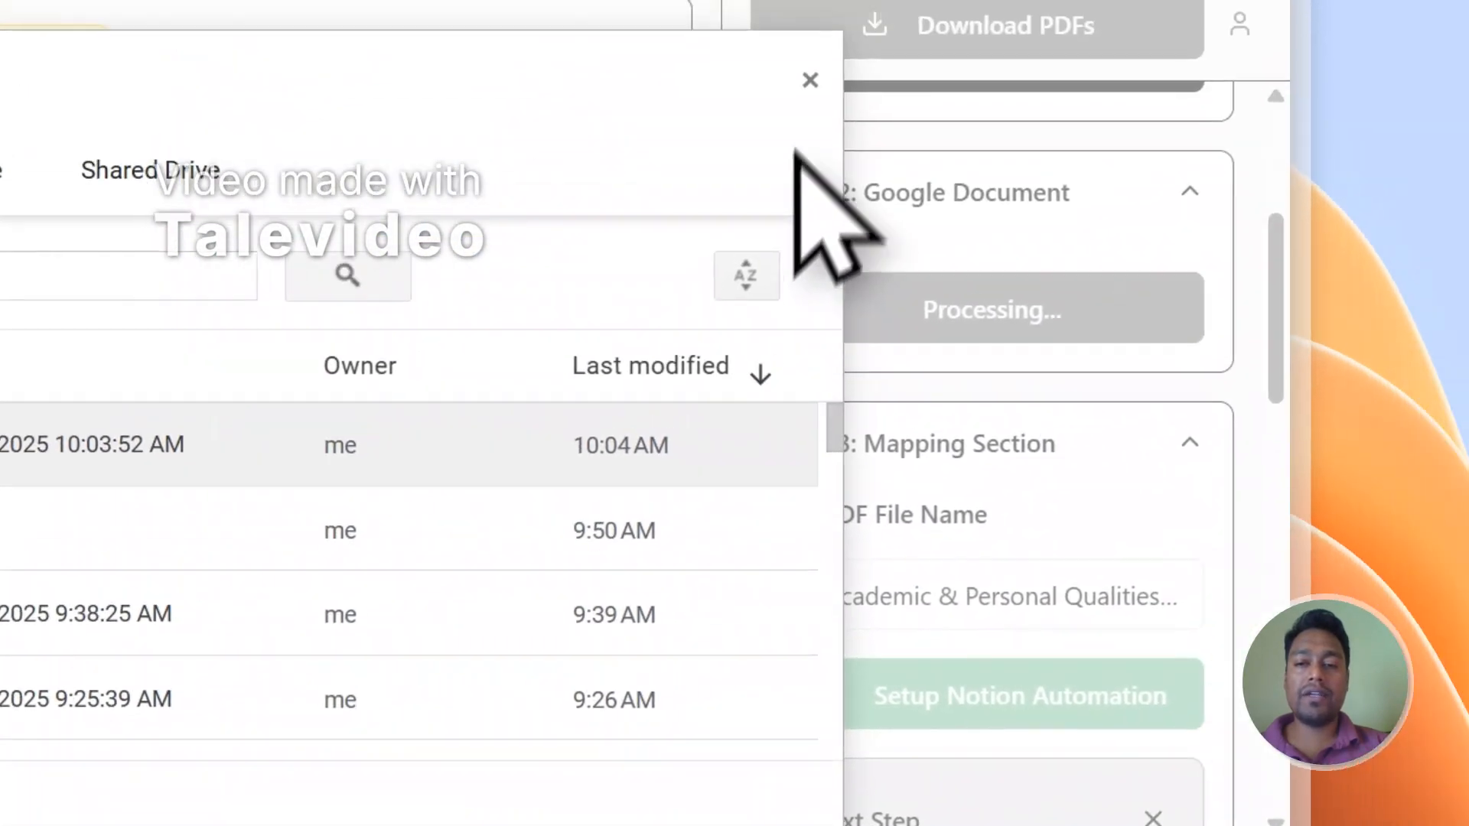
pyautogui.click(810, 79)
pyautogui.click(798, 380)
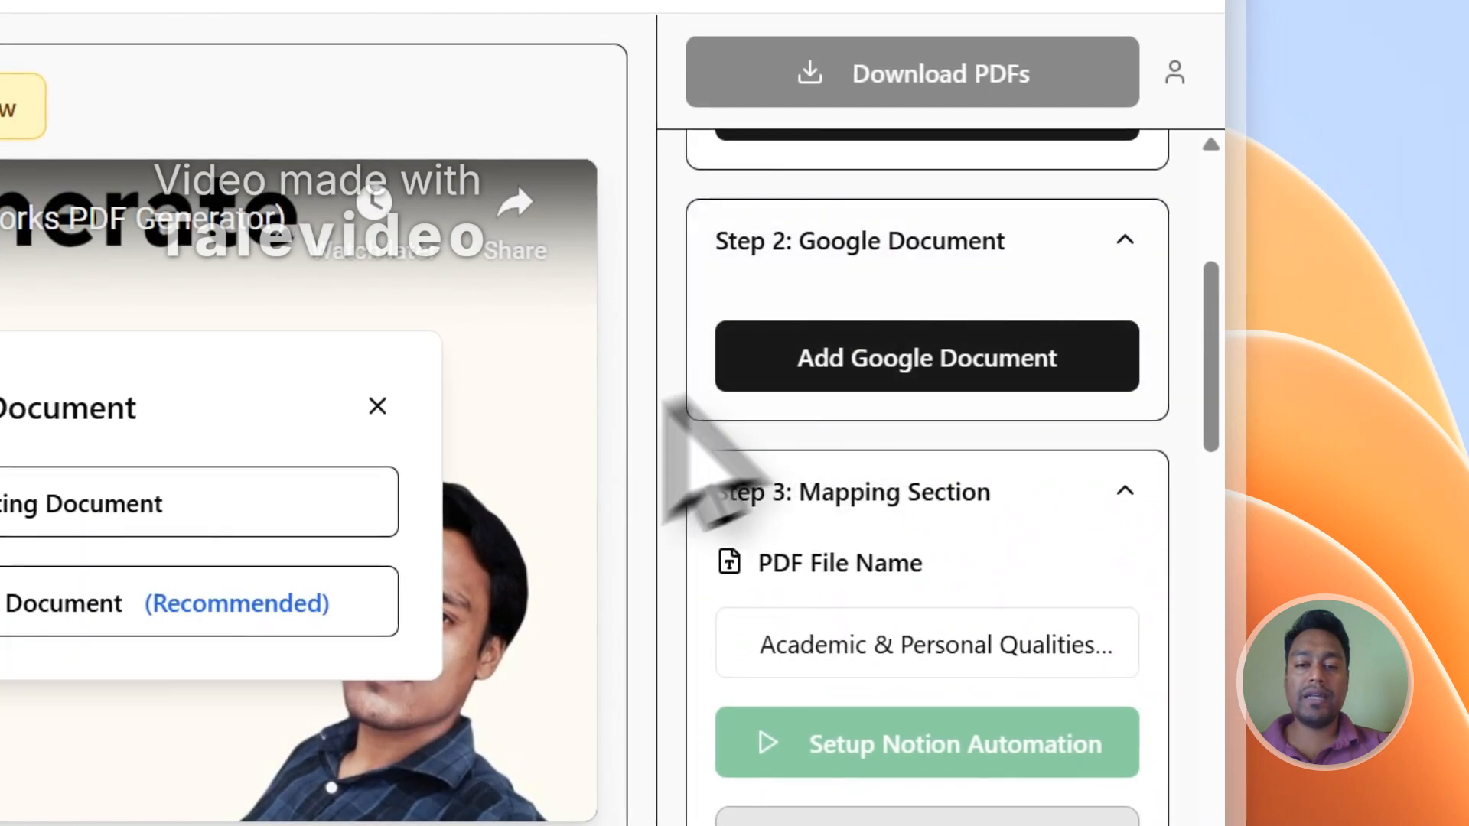
pyautogui.click(440, 467)
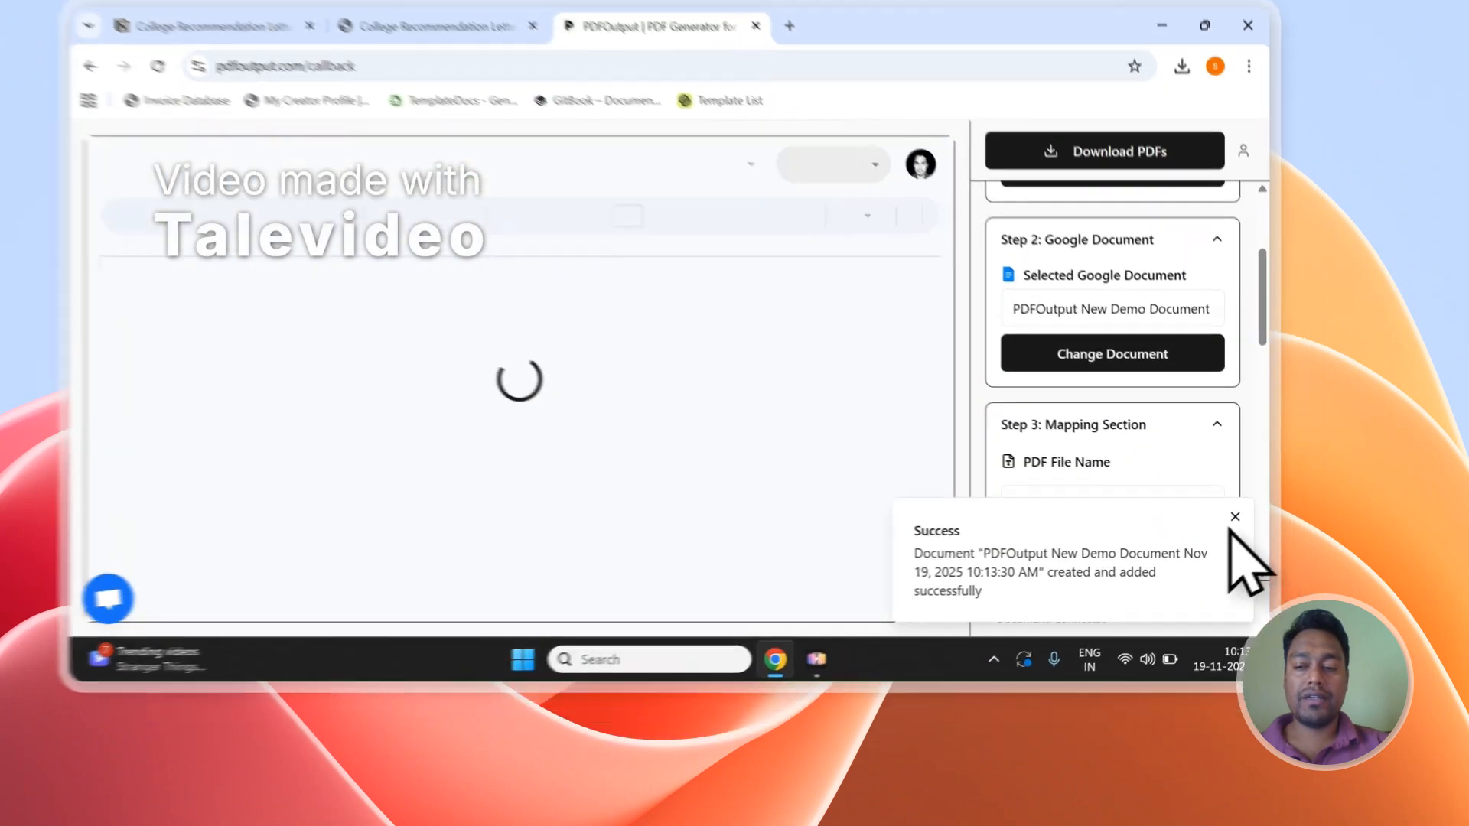
pyautogui.click(1272, 576)
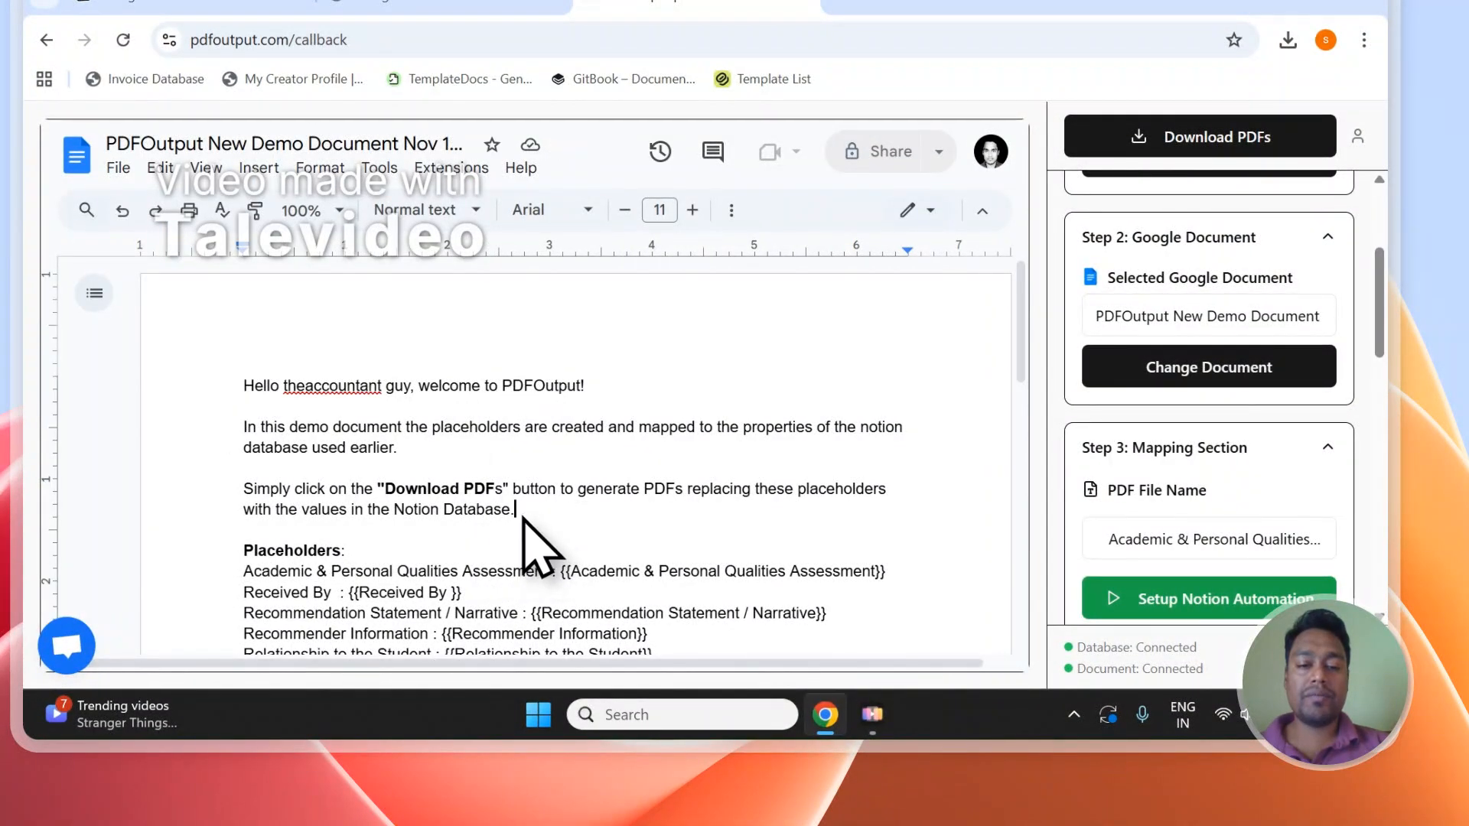
# Delete the welcome and instruction text above the Placeholders heading in the demo document
pyautogui.press('BackSpace')
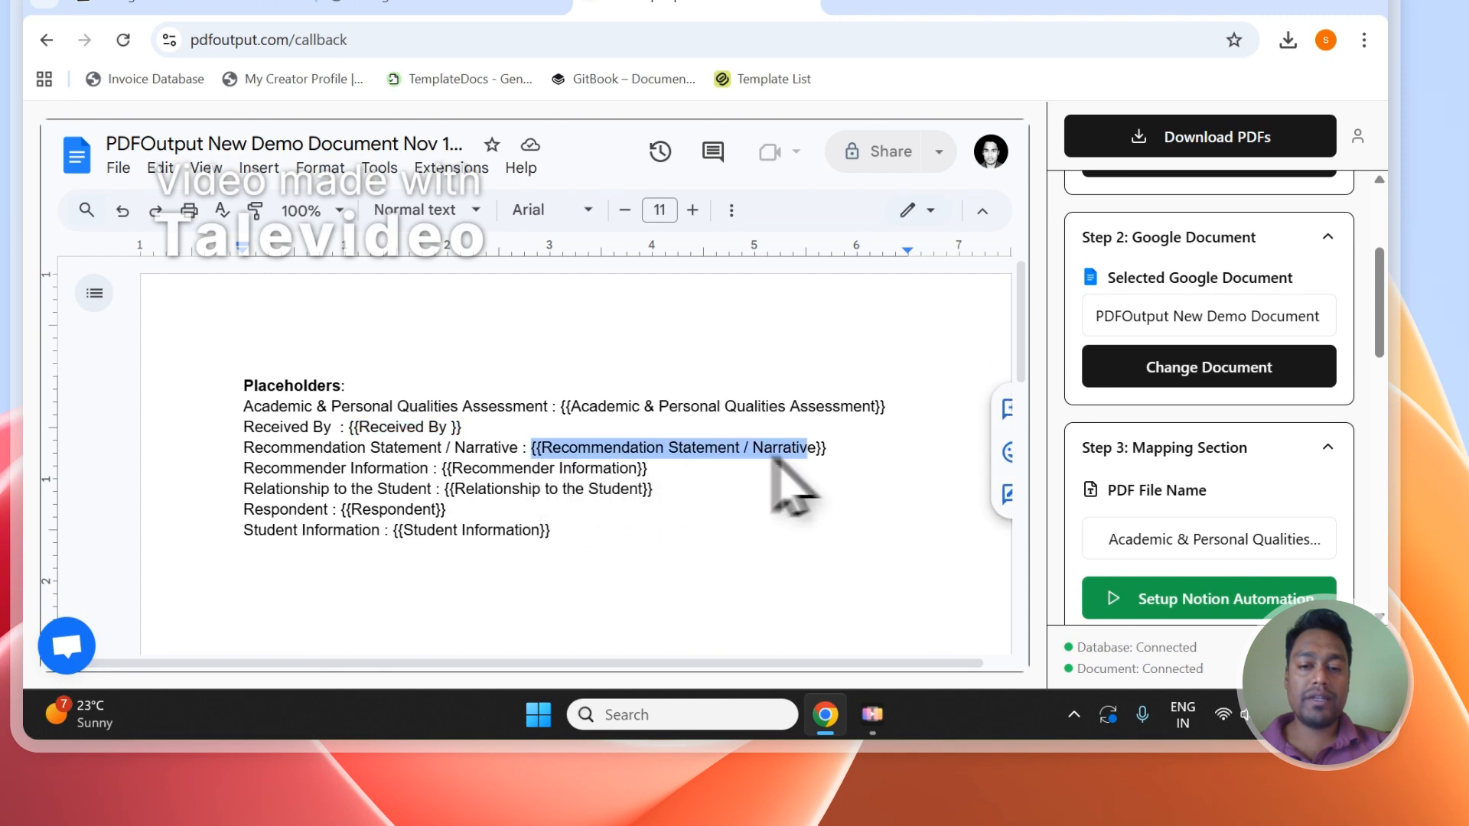
pyautogui.scroll(-1, 631, 425)
pyautogui.scroll(1, 611, 368)
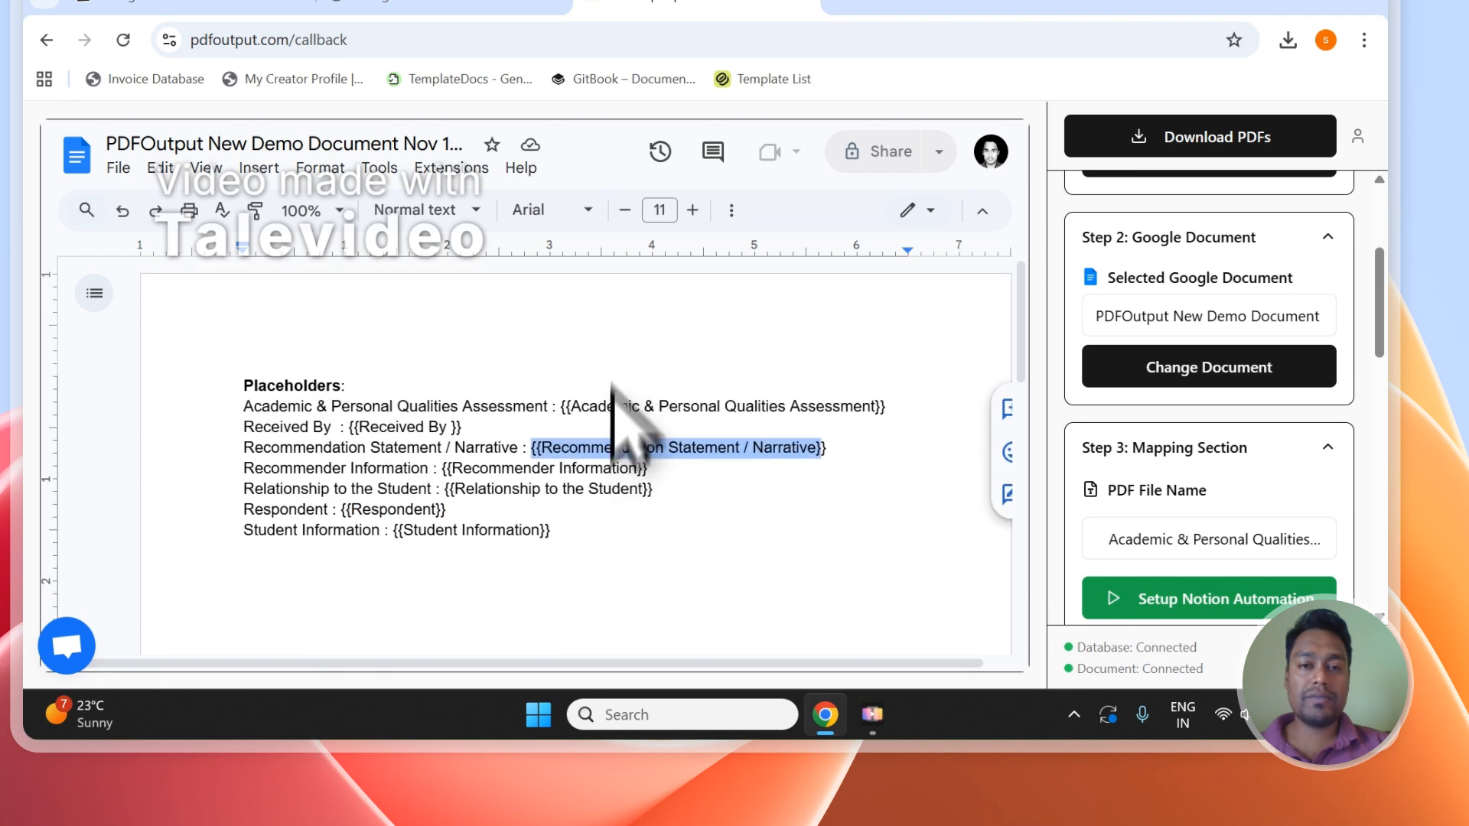
# Compare the double-brace placeholders in the document with the matching response columns in Notion
pyautogui.click(501, 5)
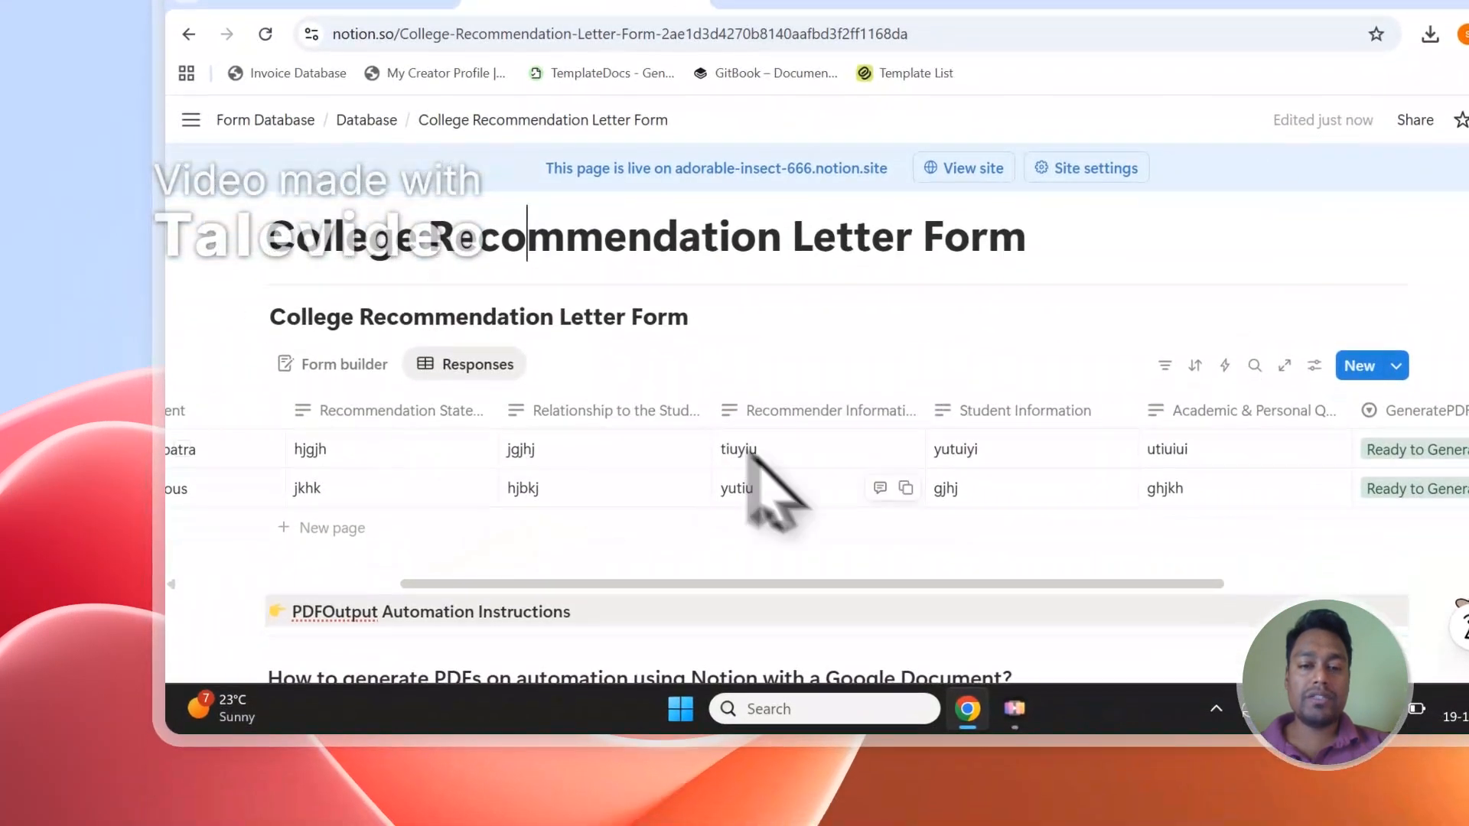
pyautogui.click(700, 141)
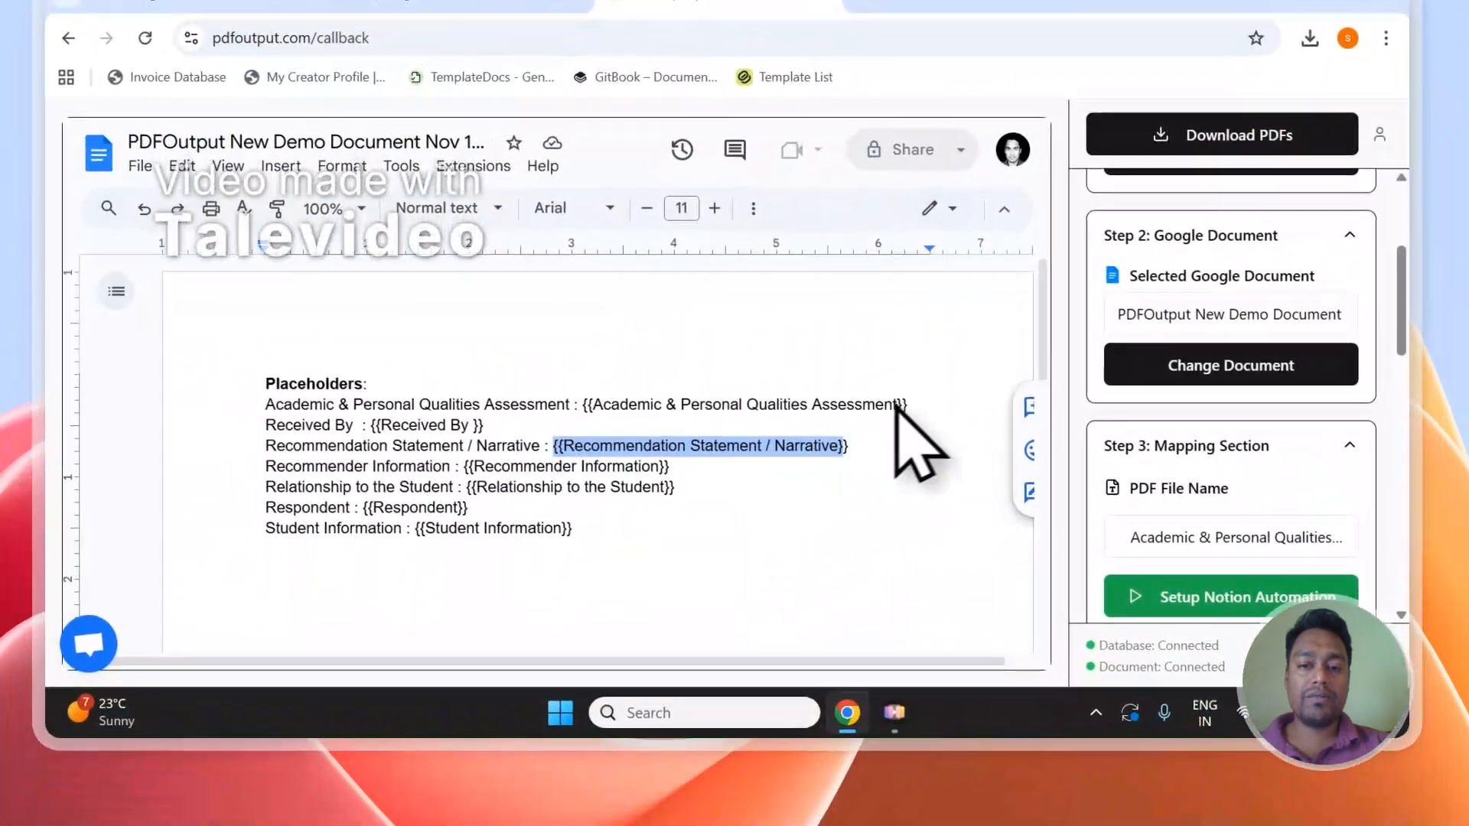
pyautogui.click(909, 401)
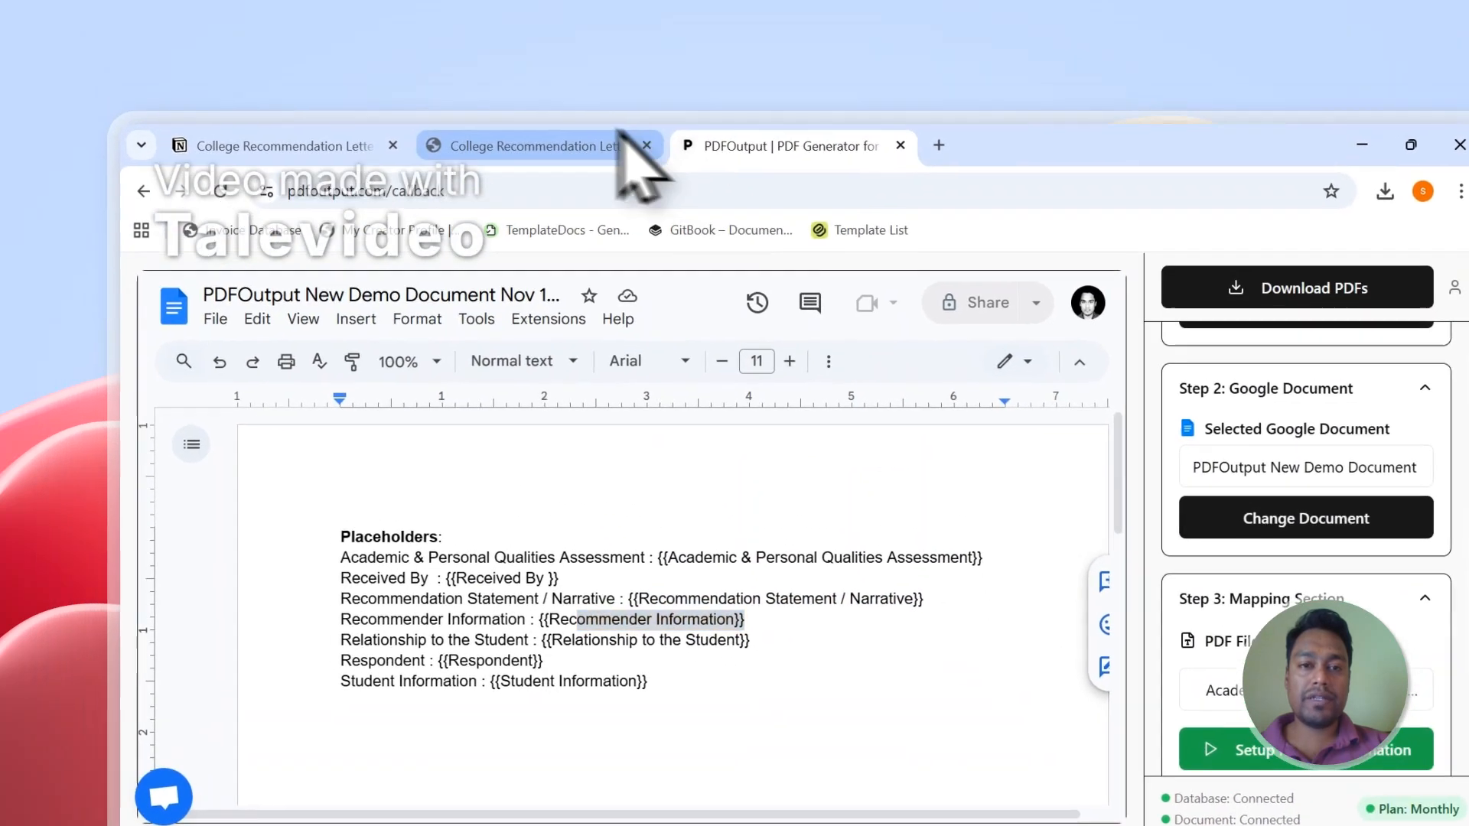
pyautogui.click(521, 3)
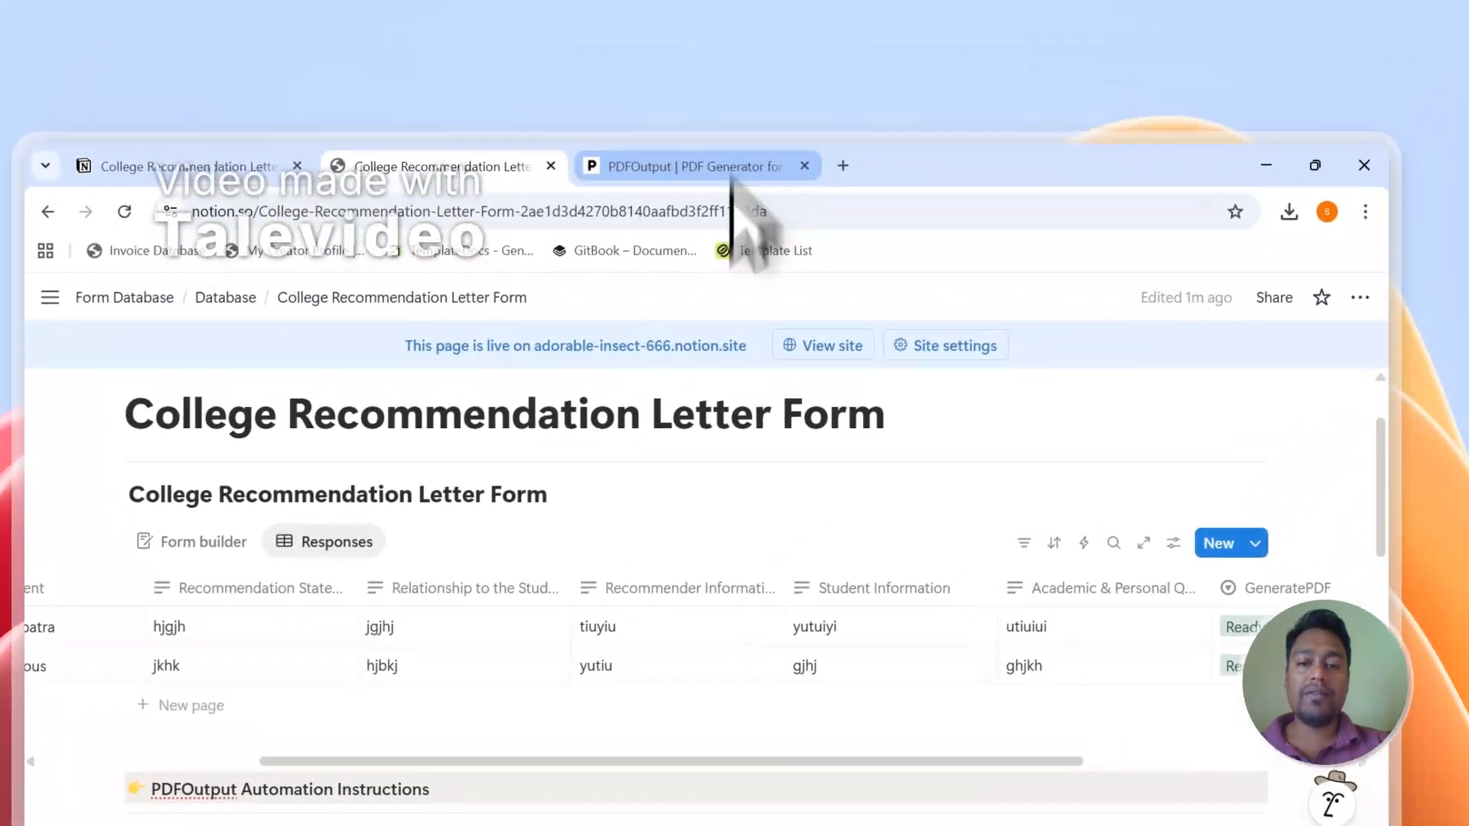
pyautogui.click(857, 4)
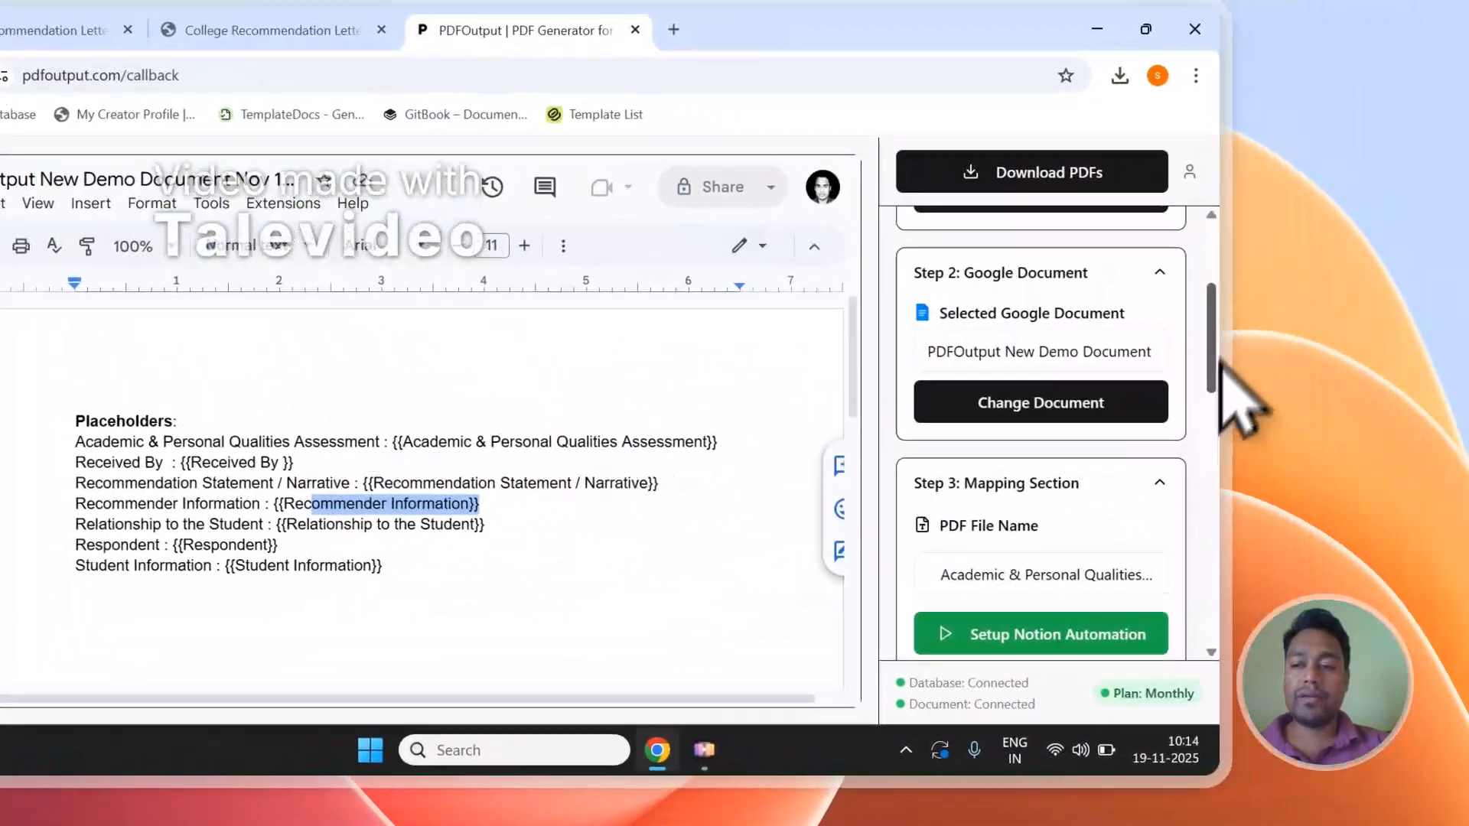
# Check the Received By column in Notion and set the PDF file name to the Received By property
pyautogui.moveTo(1341, 321); pyautogui.dragTo(1344, 360)
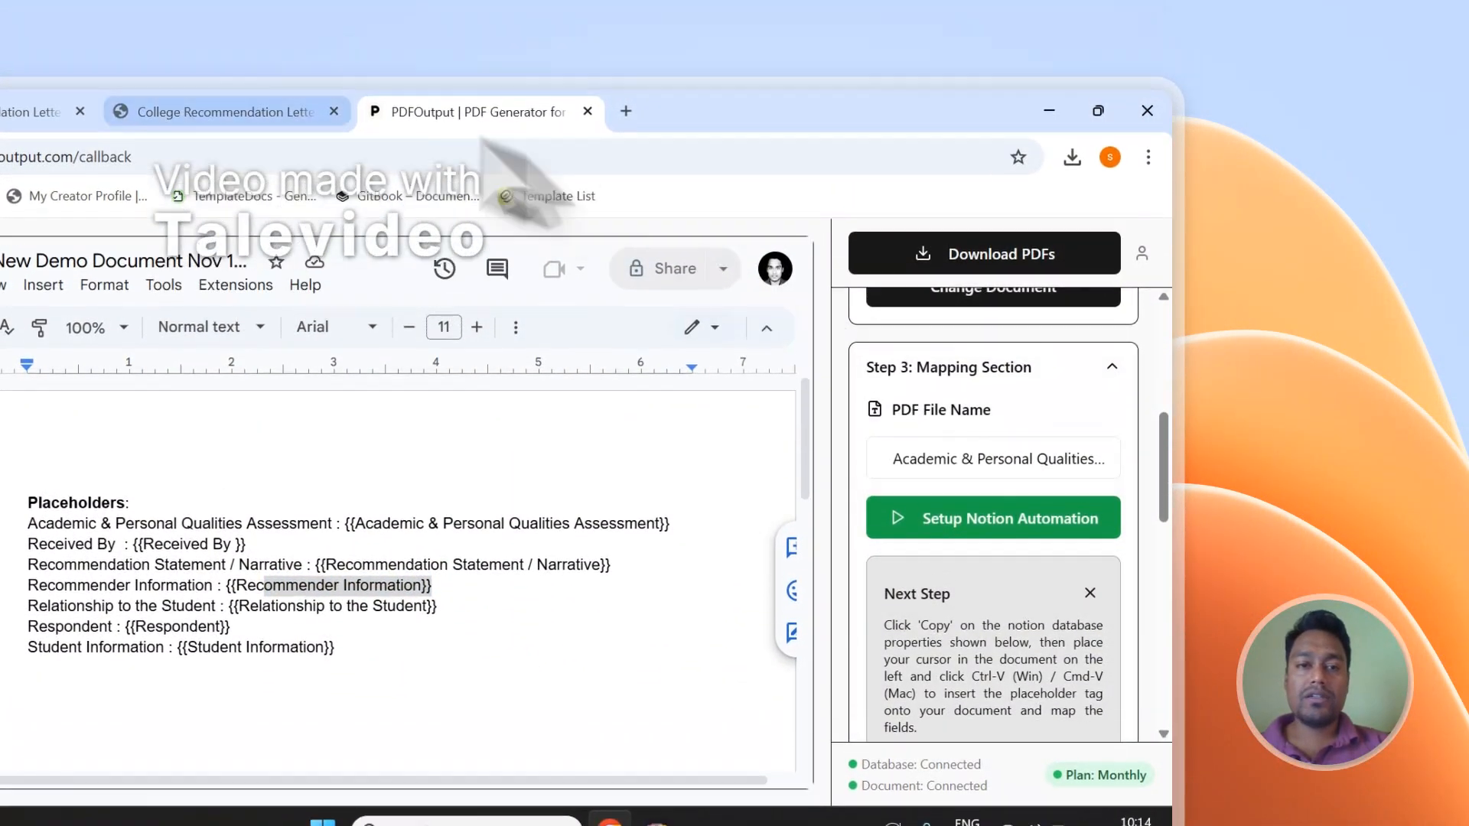
pyautogui.click(226, 37)
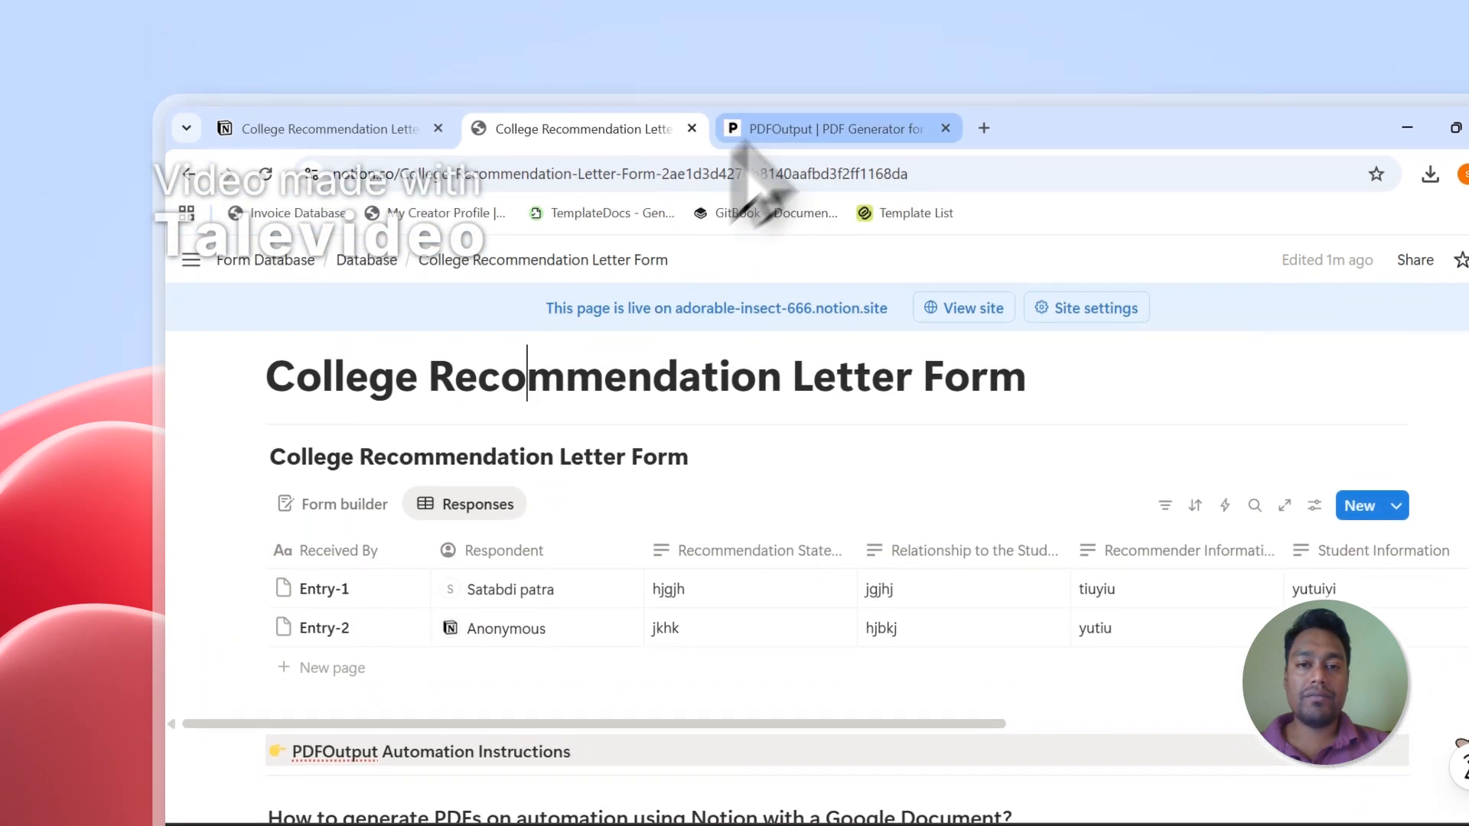
pyautogui.click(826, 32)
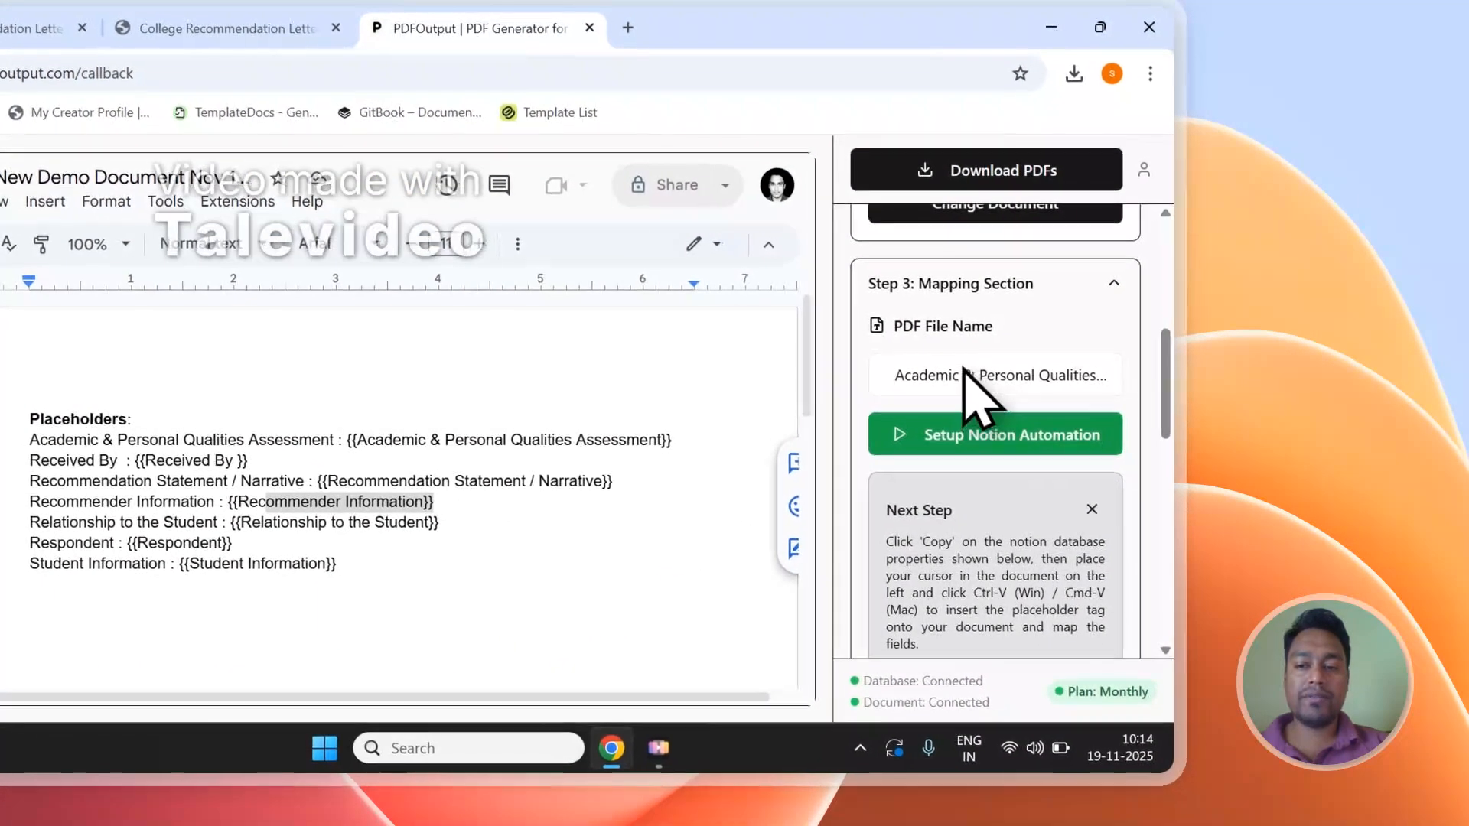
pyautogui.click(963, 368)
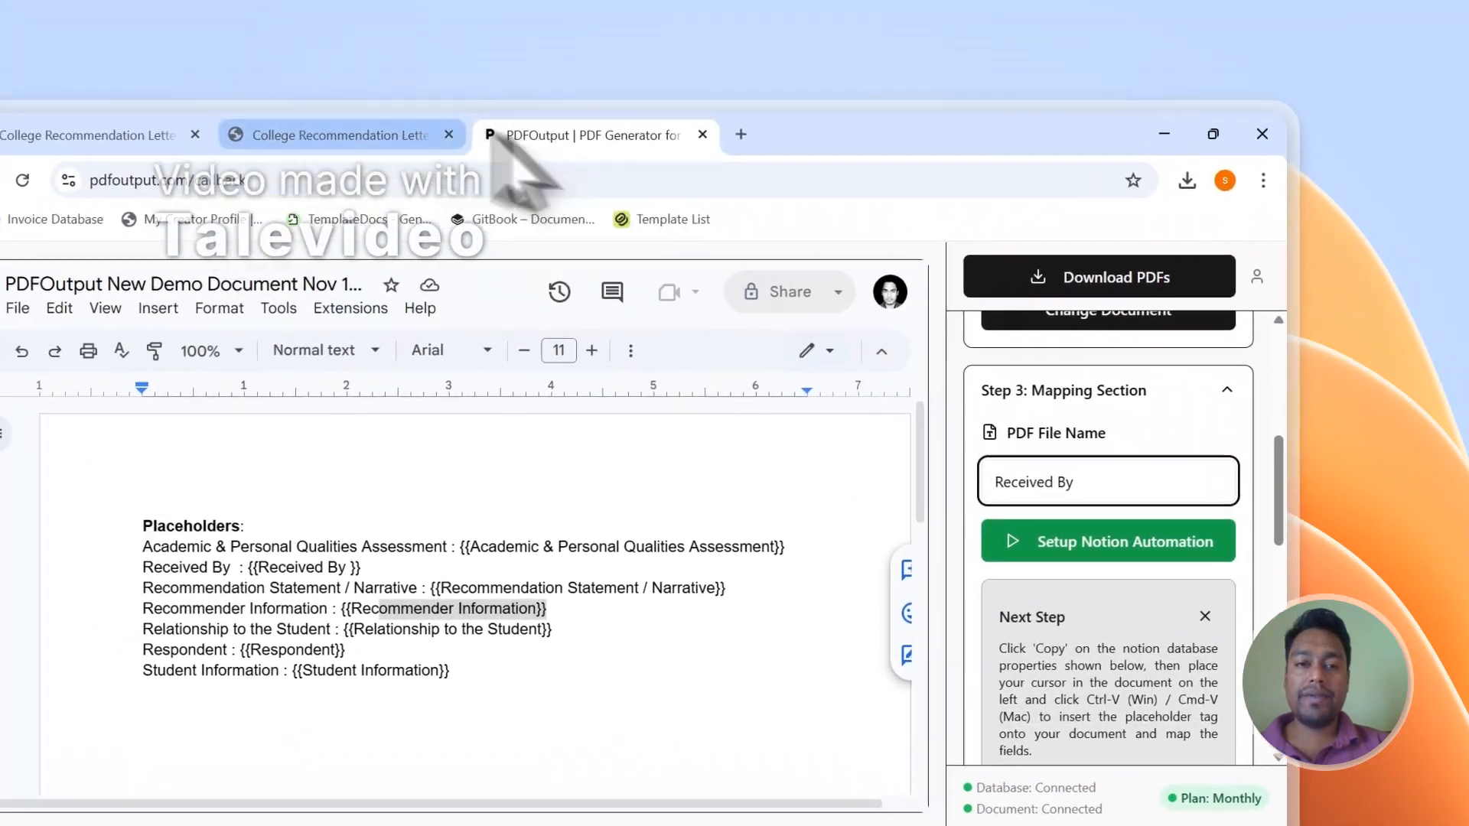
pyautogui.click(225, 28)
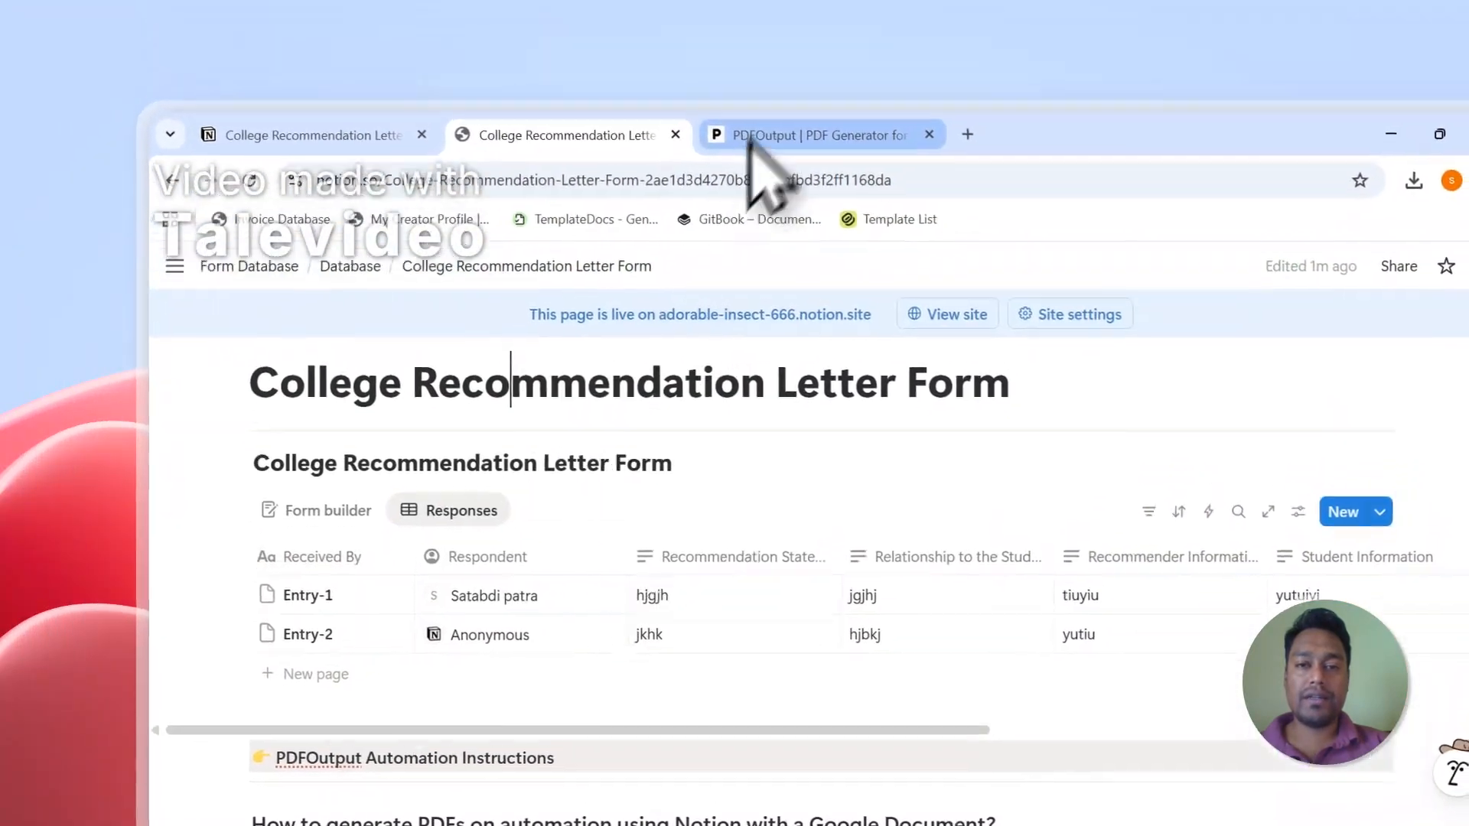
pyautogui.click(822, 29)
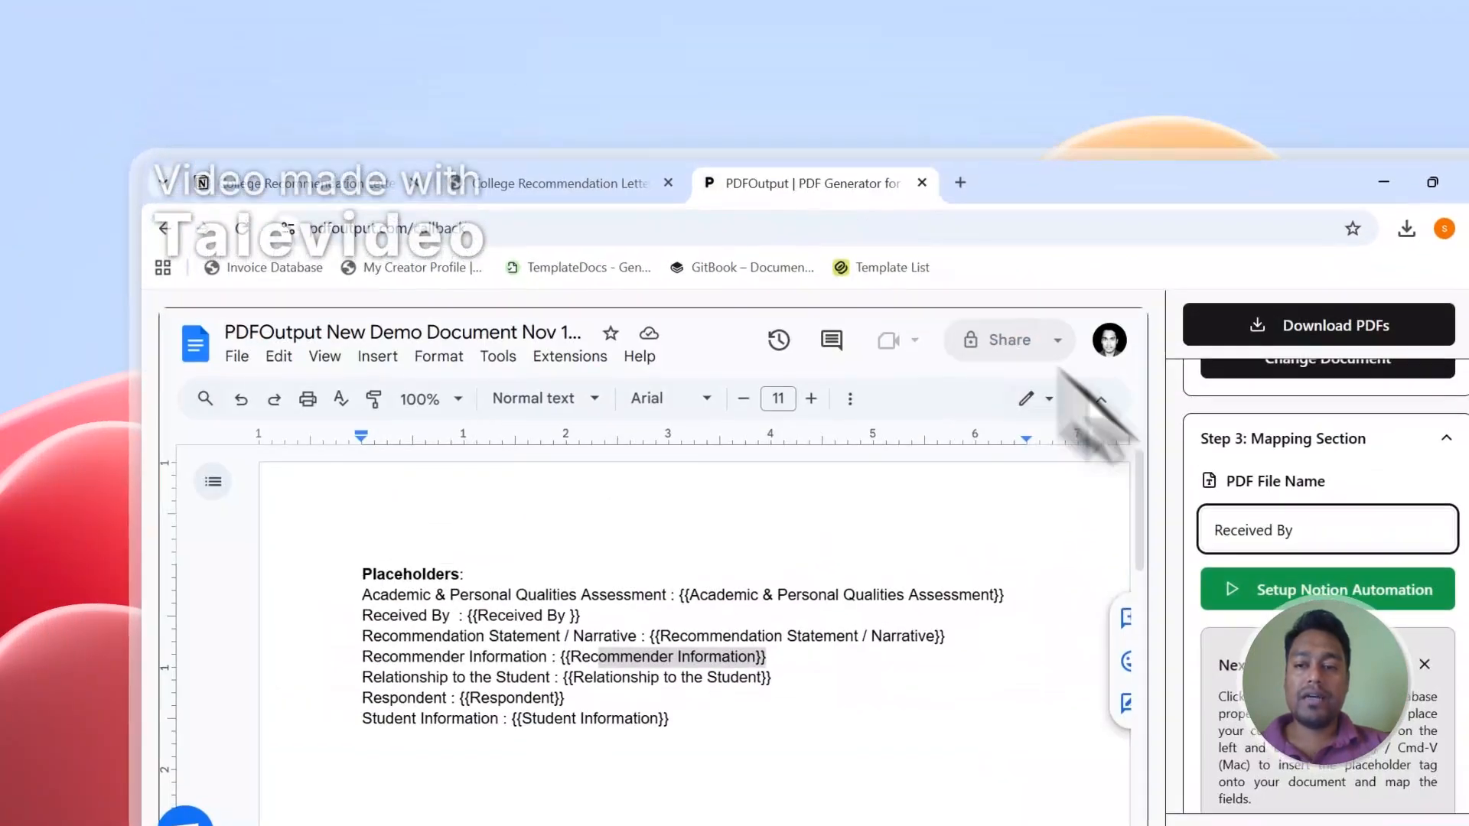
# Check the GeneratePDF and PDFFiles columns in Notion and generate the PDFs from the selected database
pyautogui.click(539, 188)
pyautogui.moveTo(567, 638); pyautogui.dragTo(1029, 485)
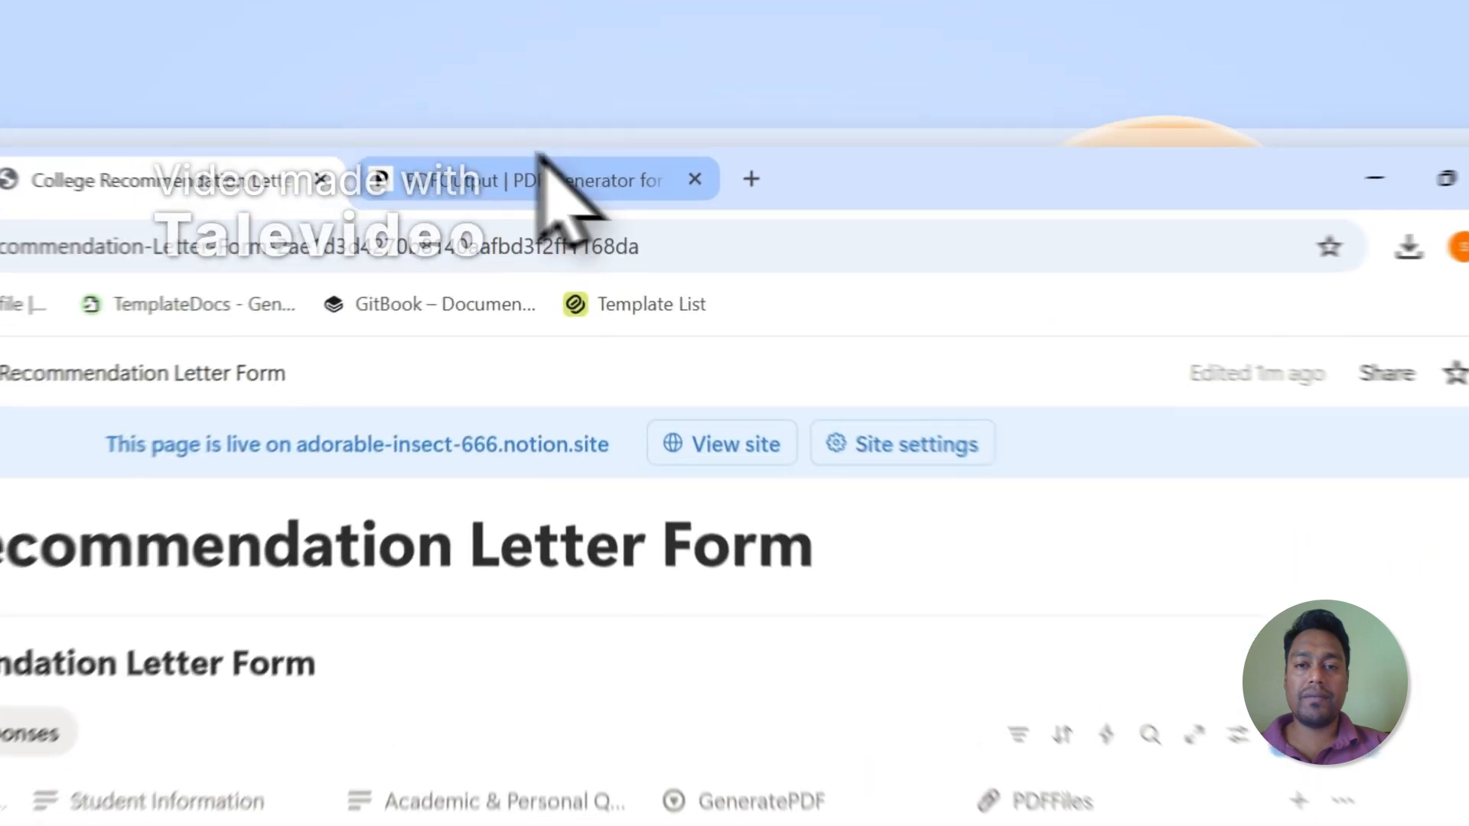
pyautogui.click(727, 112)
pyautogui.scroll(5, 1124, 314)
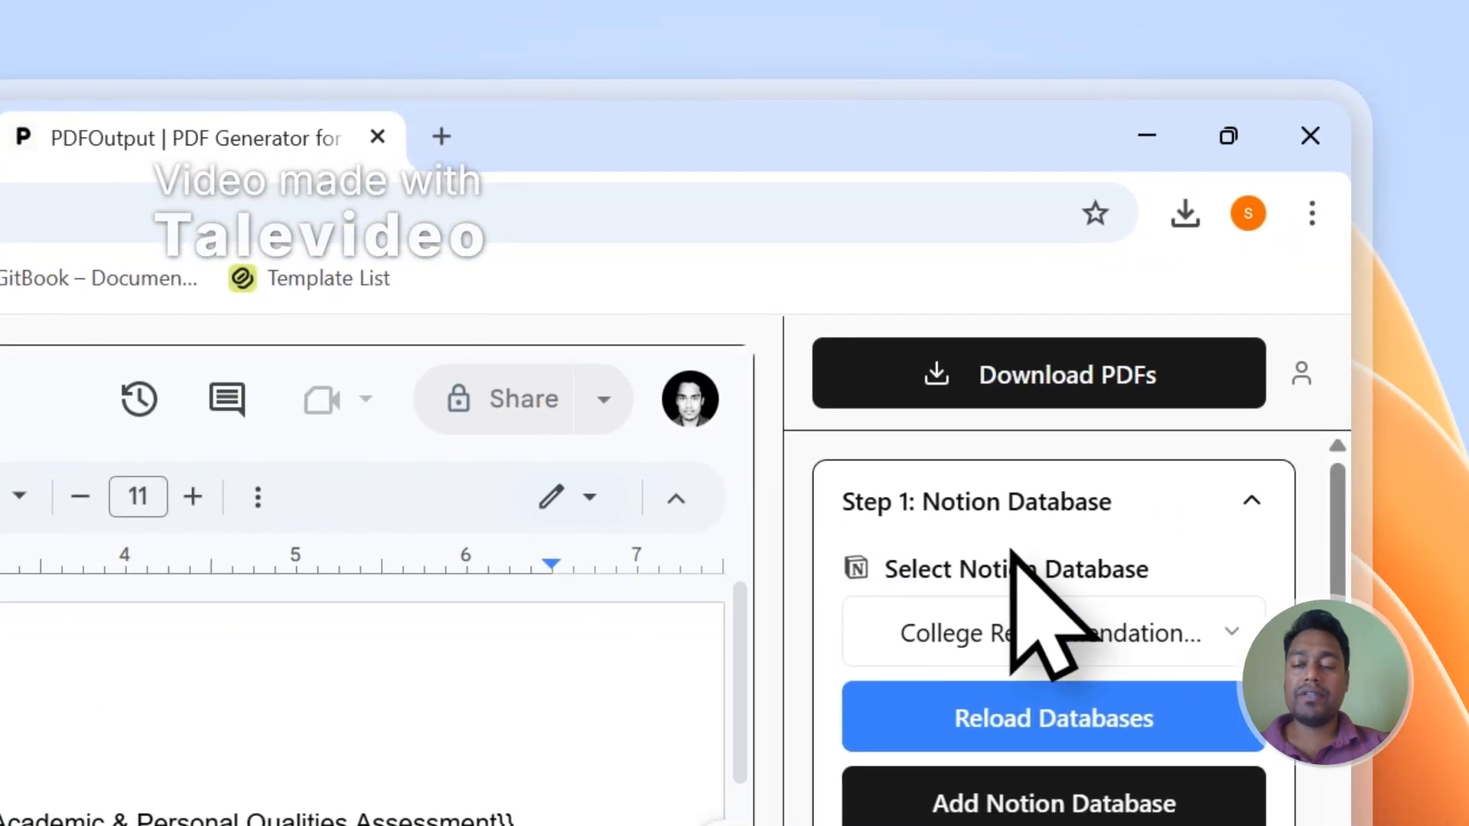
pyautogui.click(1085, 376)
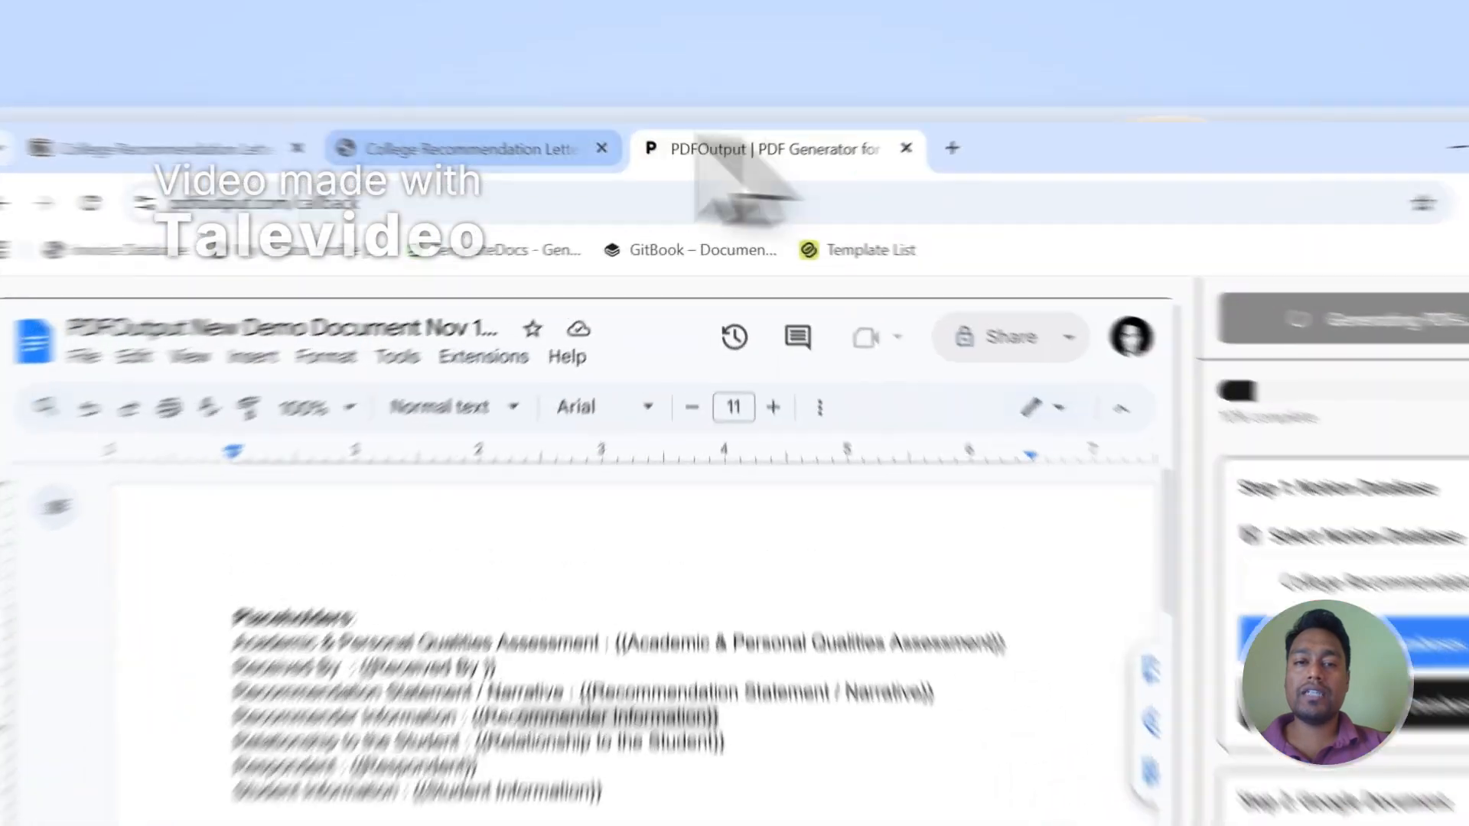
# Open Entry-2.pdf and Entry-1.pdf from Notion's PDFFiles column and examine the values that replaced the placeholders
pyautogui.click(474, 148)
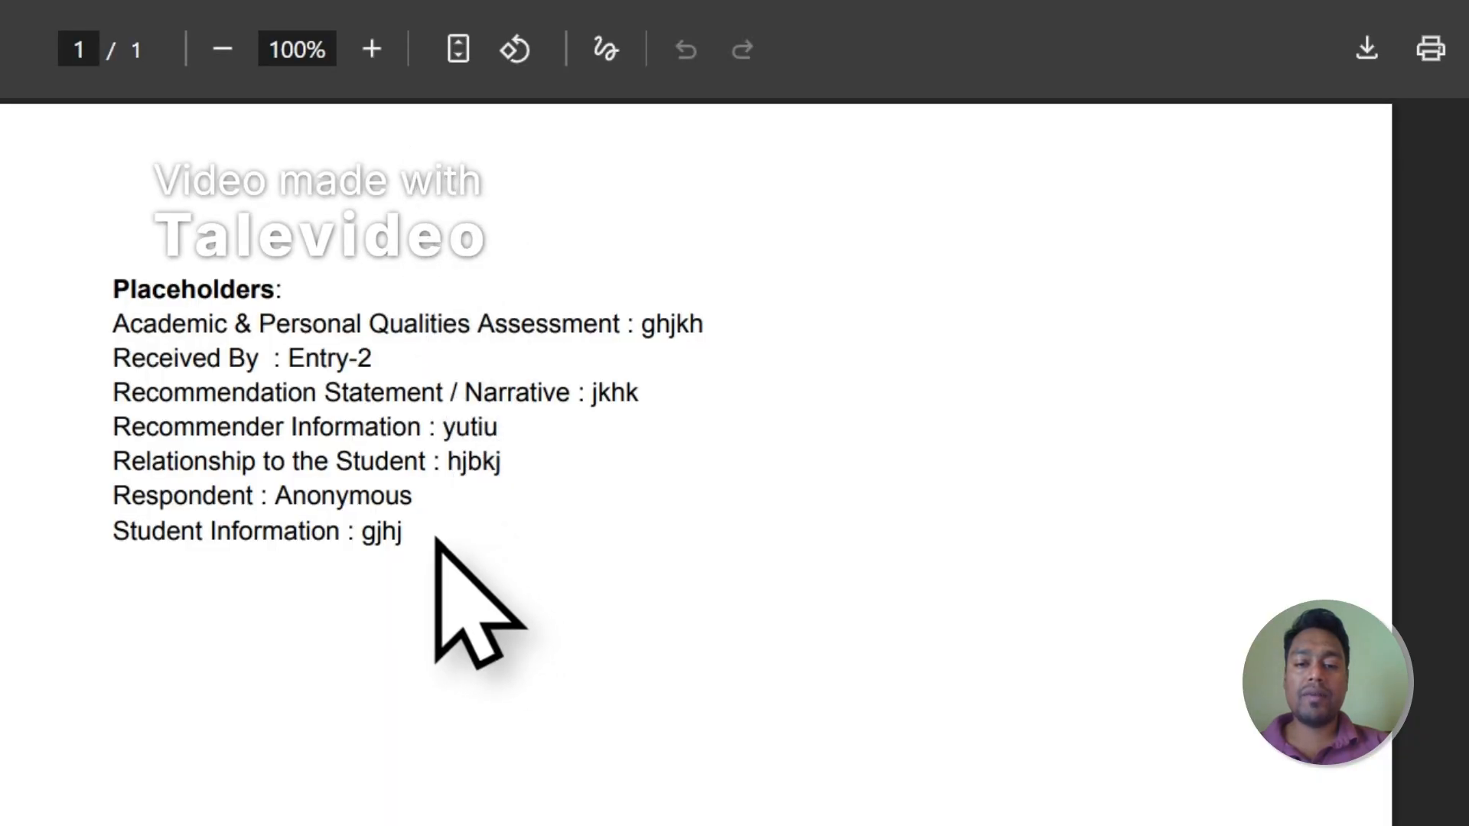
pyautogui.moveTo(418, 534); pyautogui.dragTo(86, 338)
pyautogui.click(685, 125)
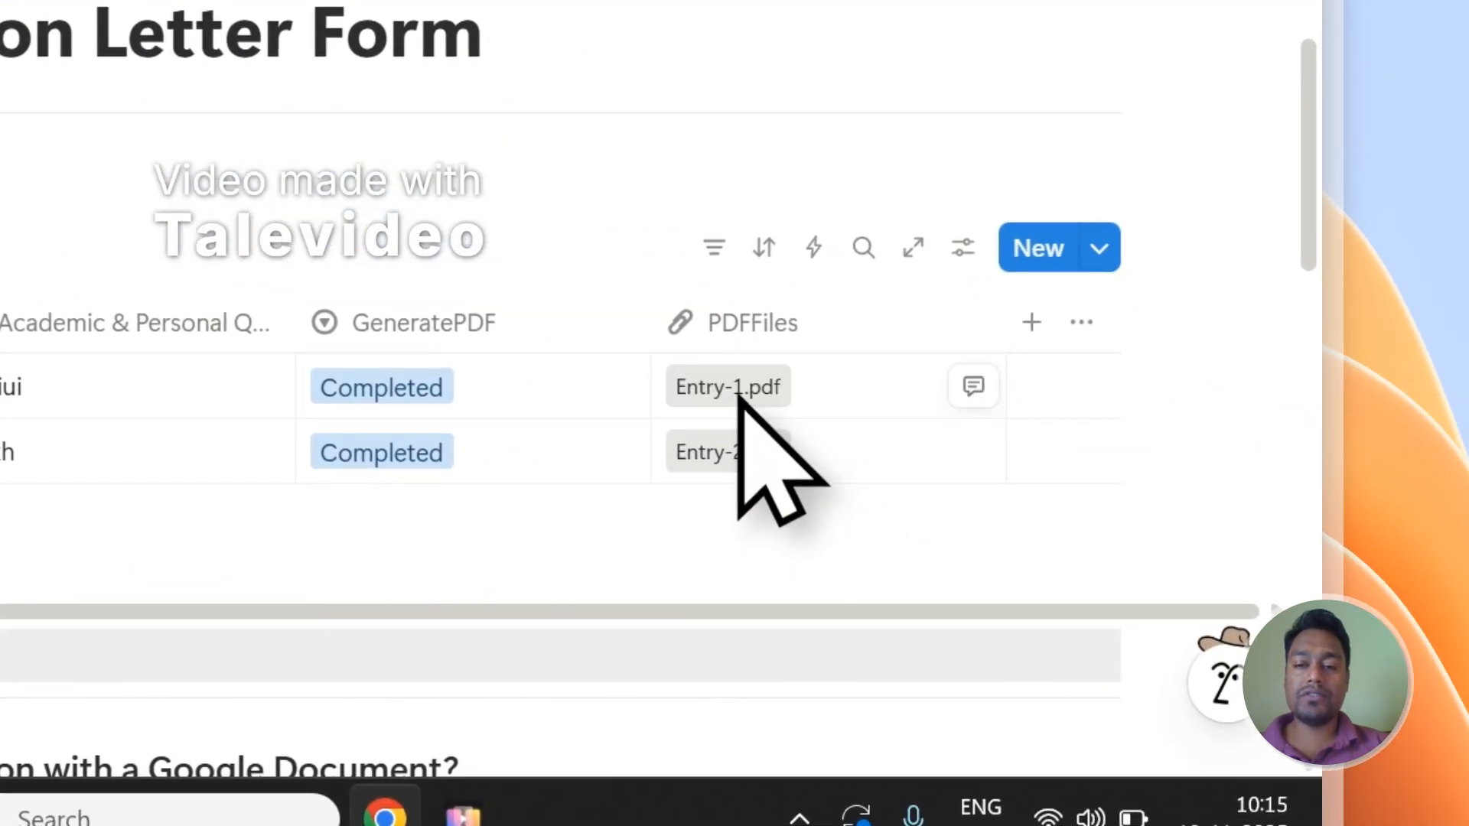
pyautogui.click(733, 396)
pyautogui.click(681, 100)
pyautogui.click(732, 534)
pyautogui.click(442, 48)
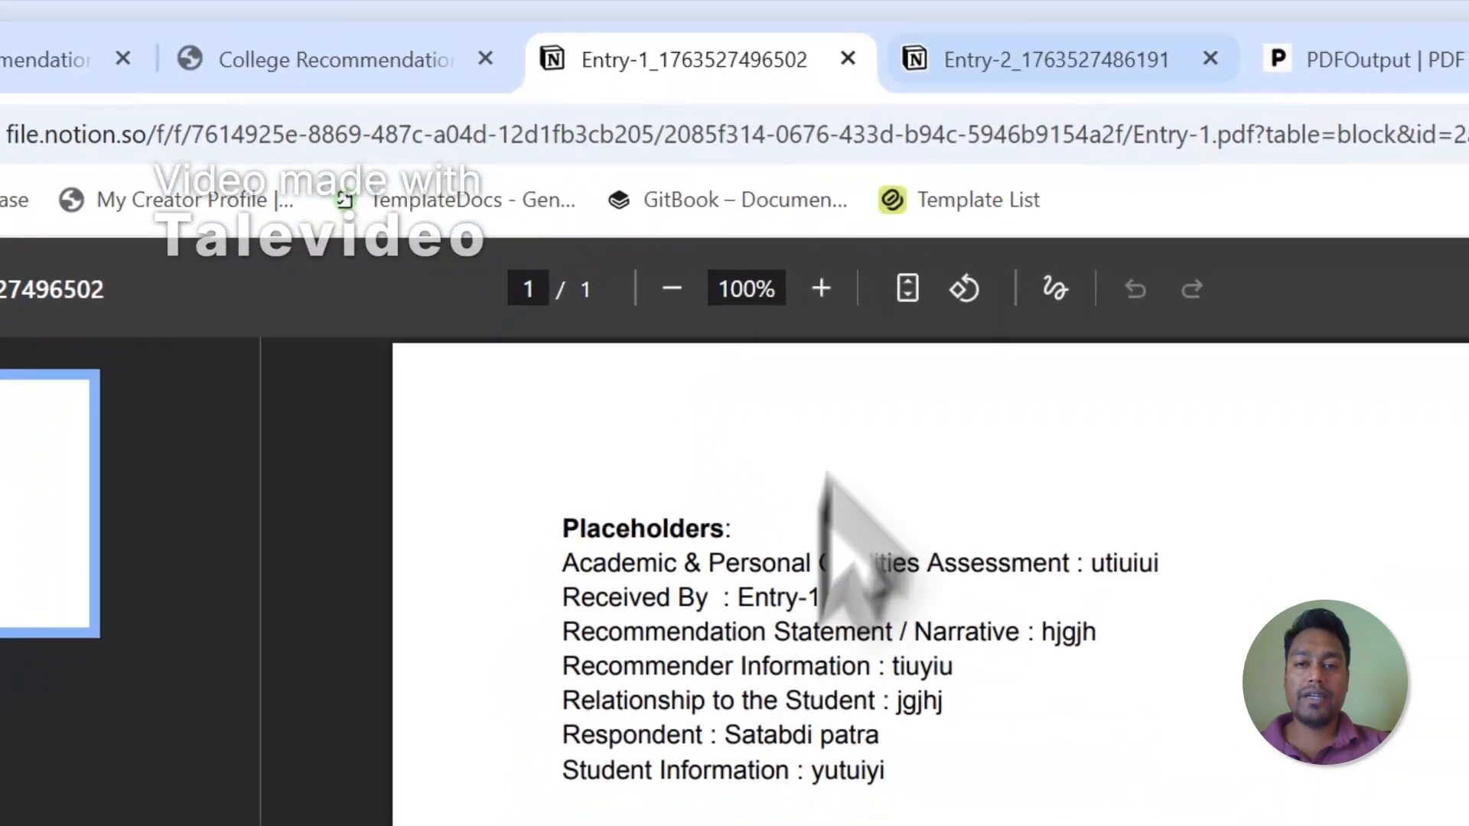
pyautogui.click(669, 42)
pyautogui.click(574, 180)
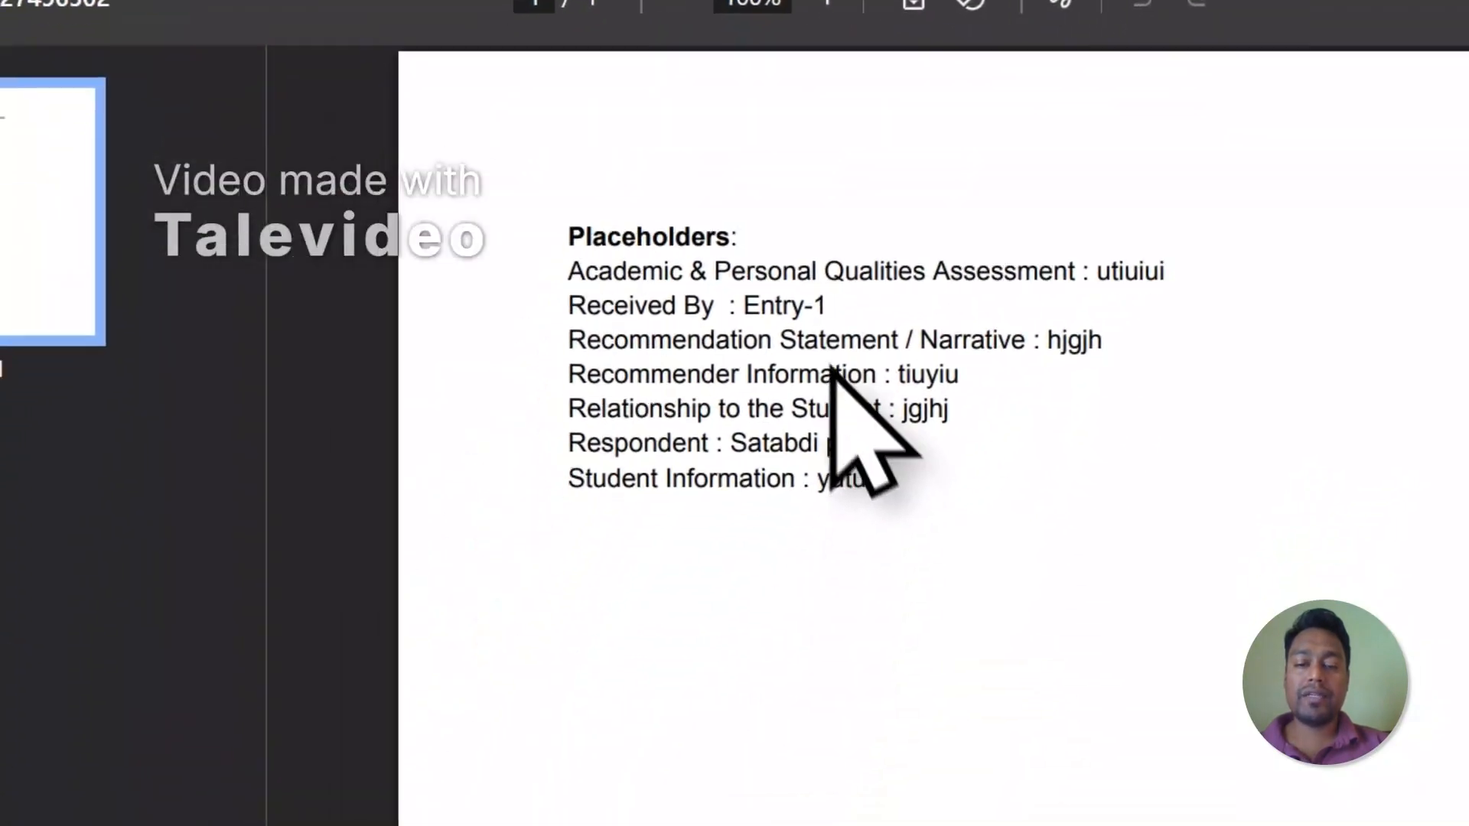
# Close both PDF previews and return to PDFOutput's Setup Notion Automation option in the mapping section
pyautogui.click(814, 166)
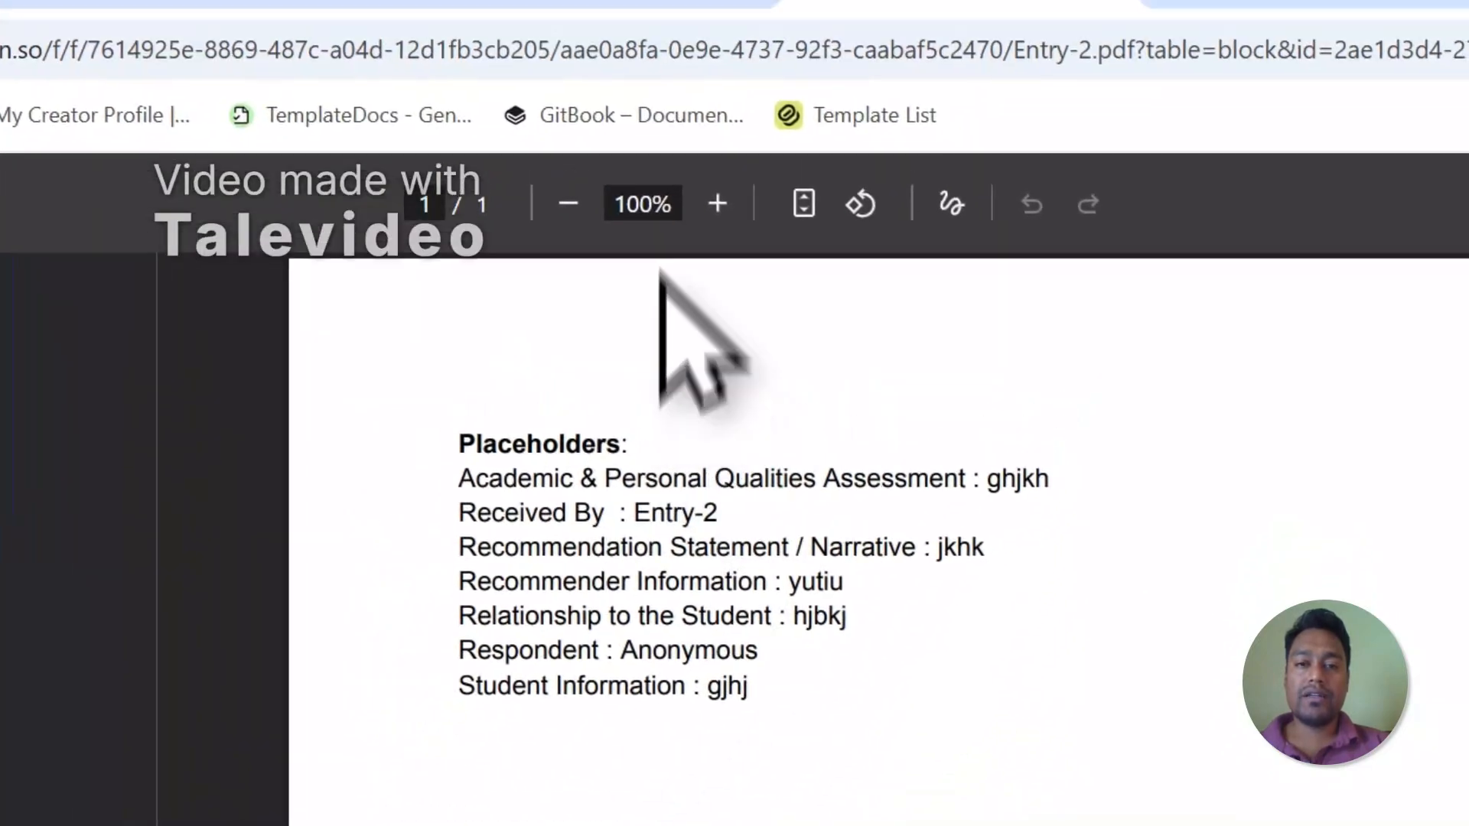
pyautogui.click(658, 69)
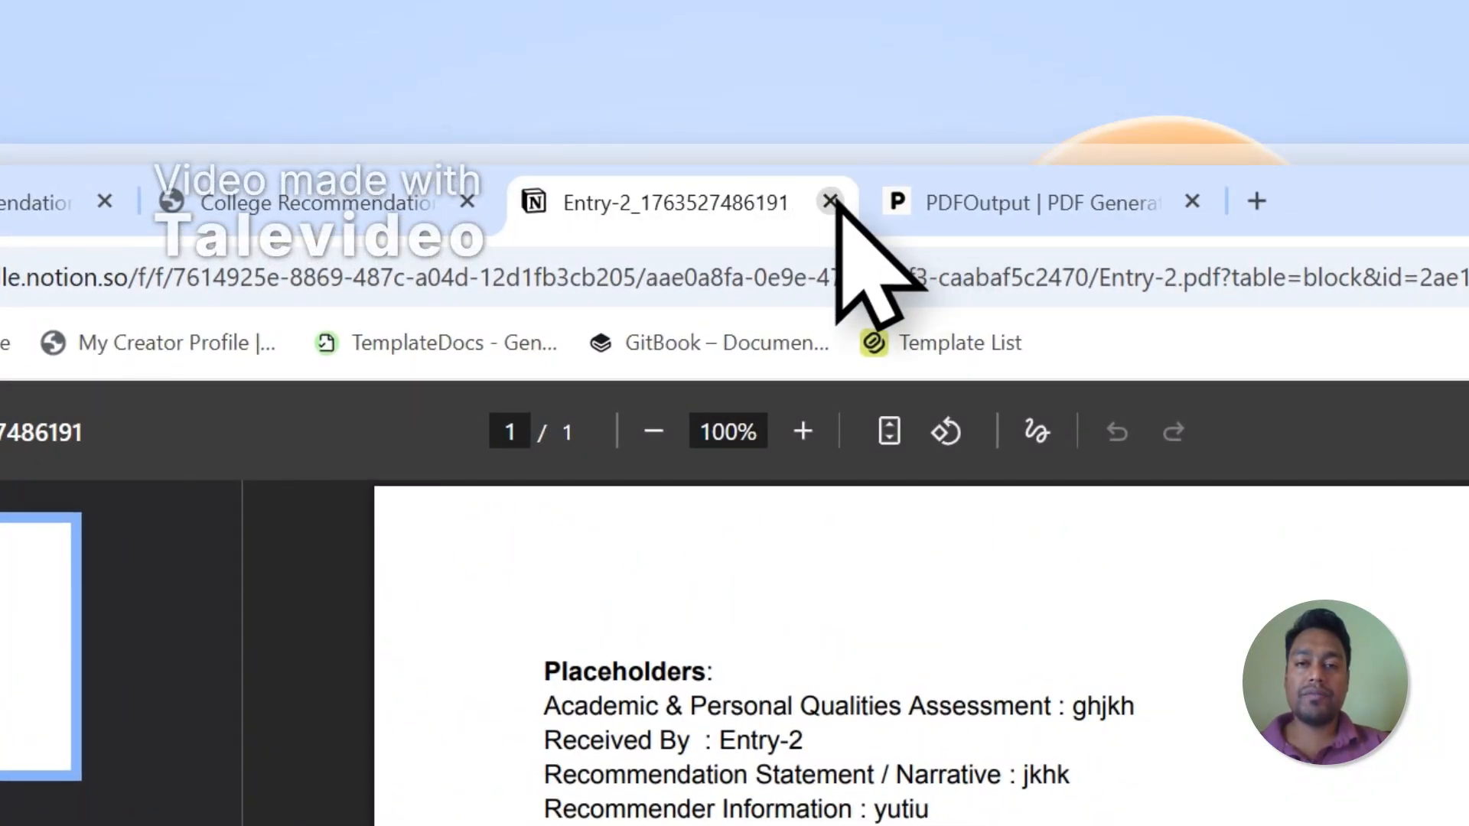
pyautogui.click(830, 201)
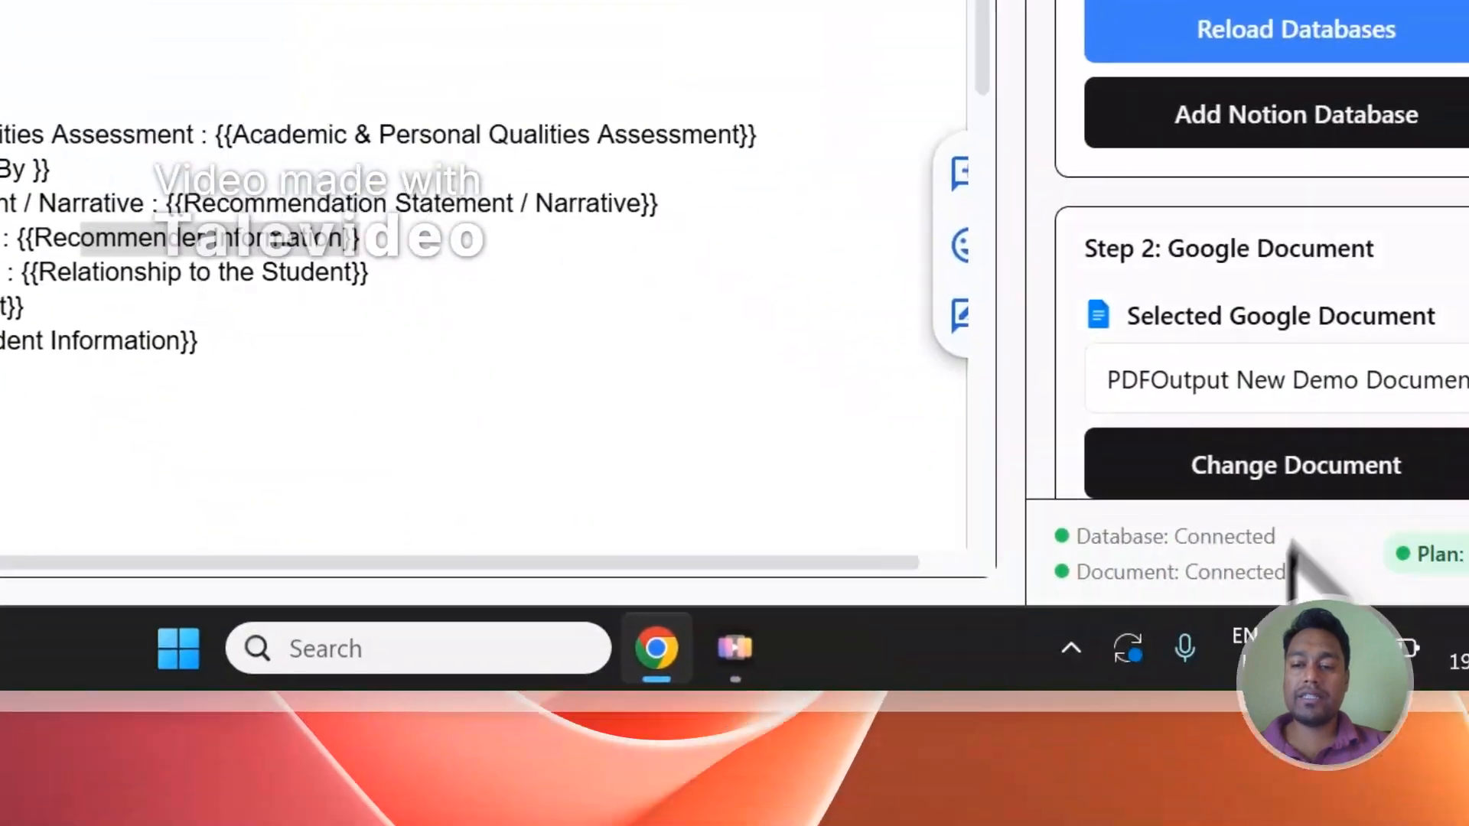
pyautogui.scroll(-5, 951, 164)
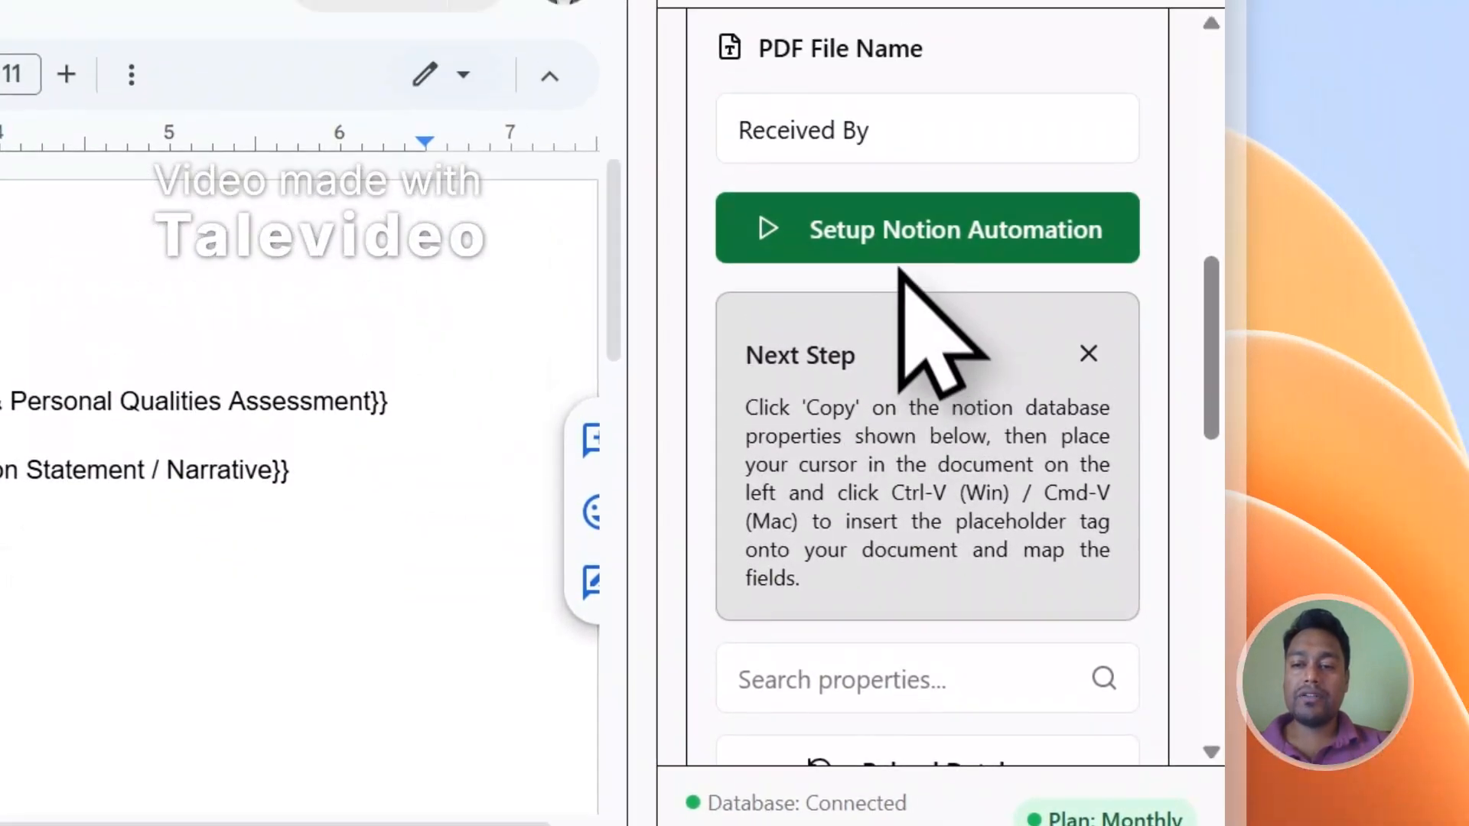
# Start the Notion automation setup in PDFOutput and check the public form and the Responses database in Notion
pyautogui.click(902, 258)
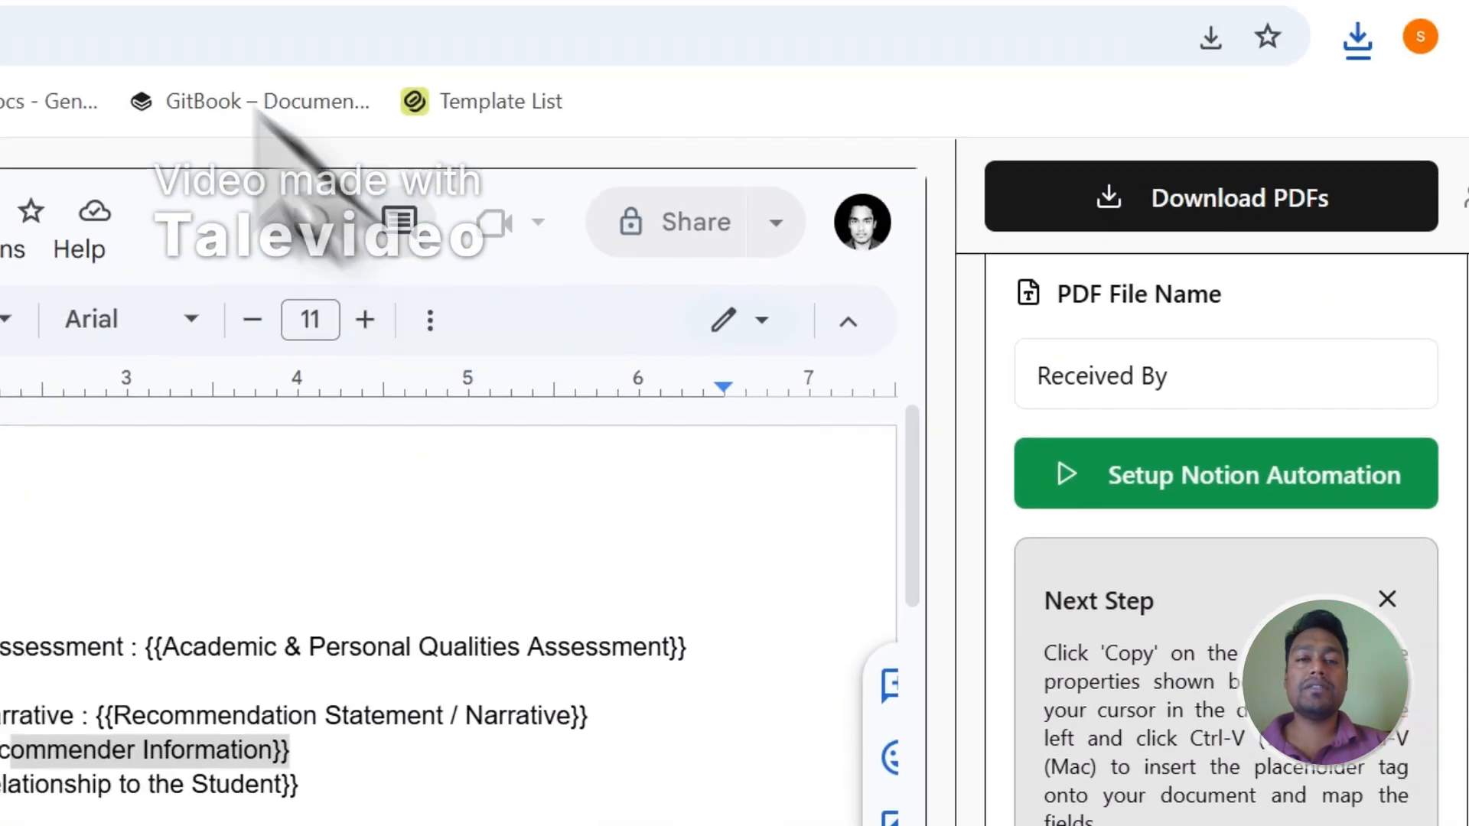
pyautogui.click(383, 204)
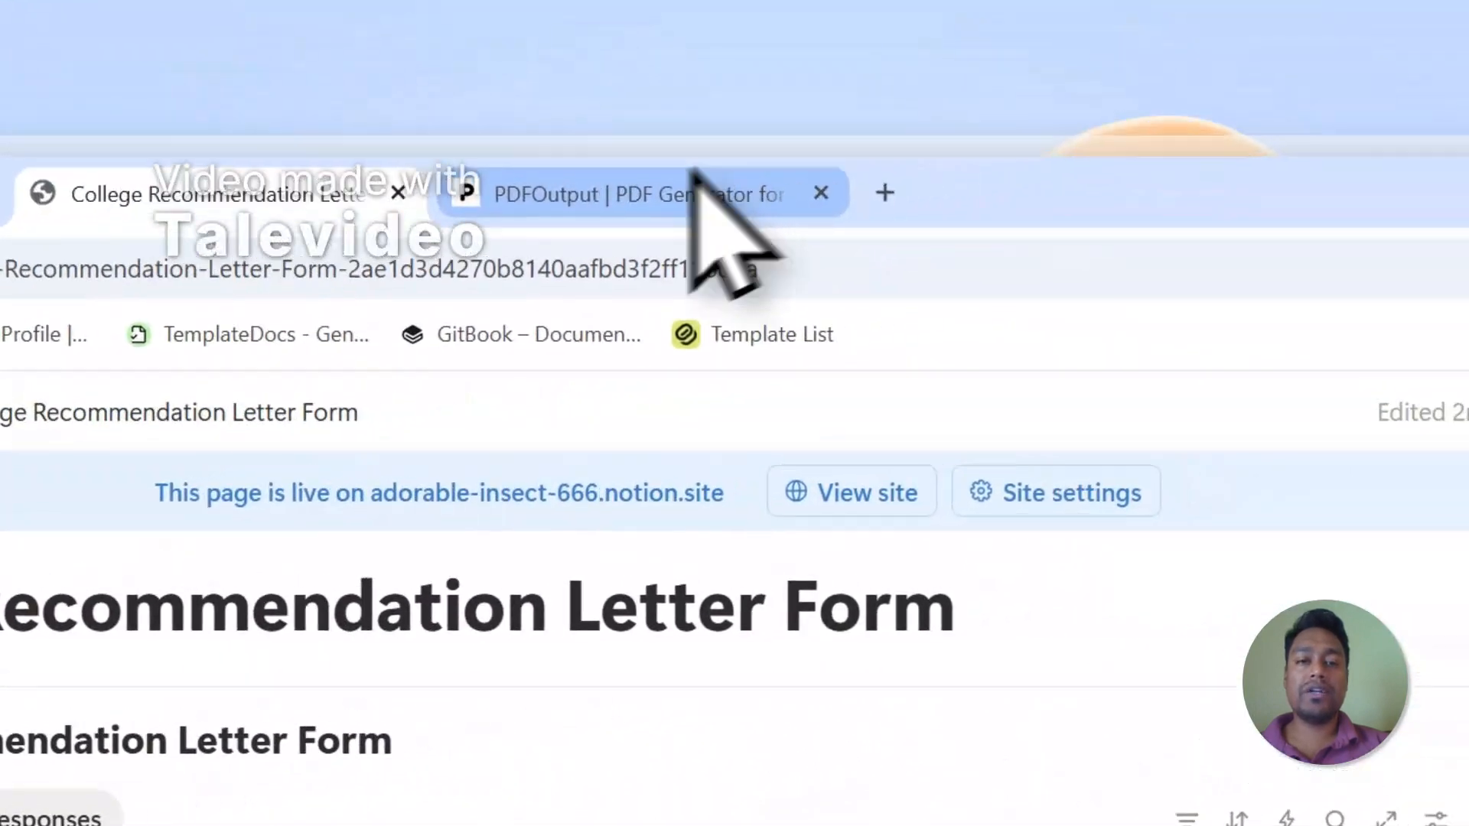
pyautogui.click(690, 182)
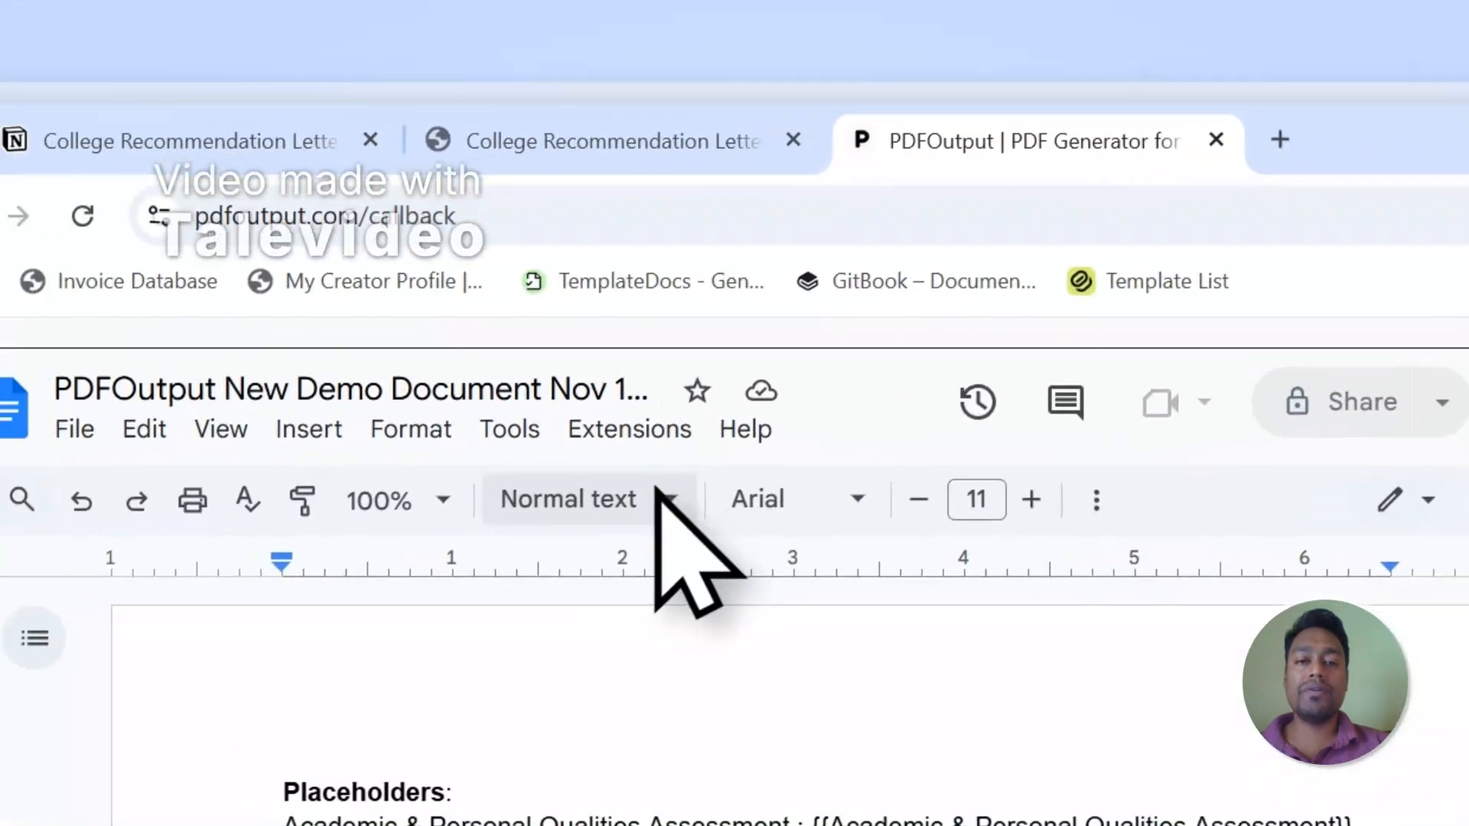
pyautogui.click(754, 133)
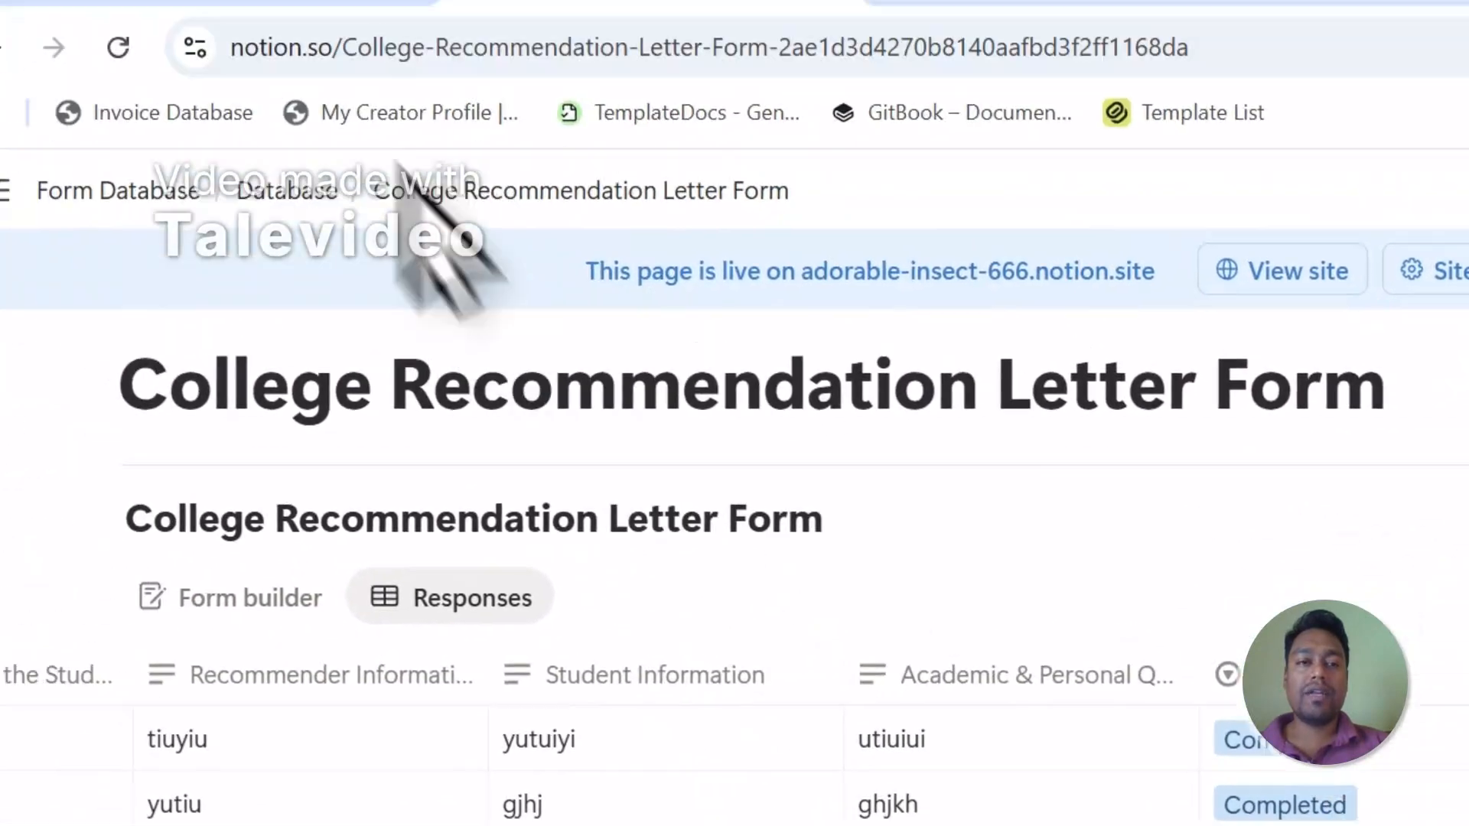
pyautogui.click(410, 19)
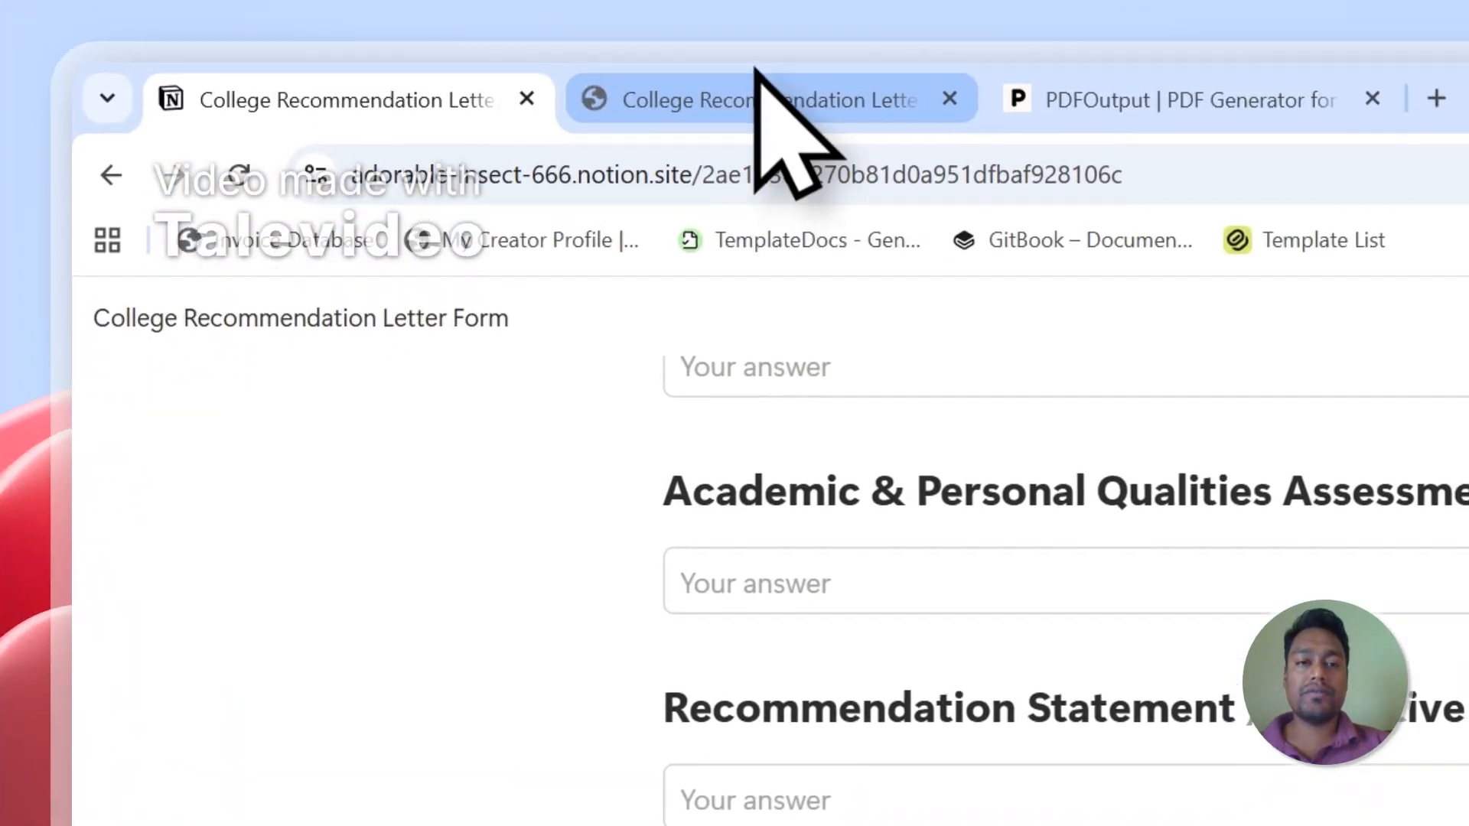
pyautogui.click(757, 91)
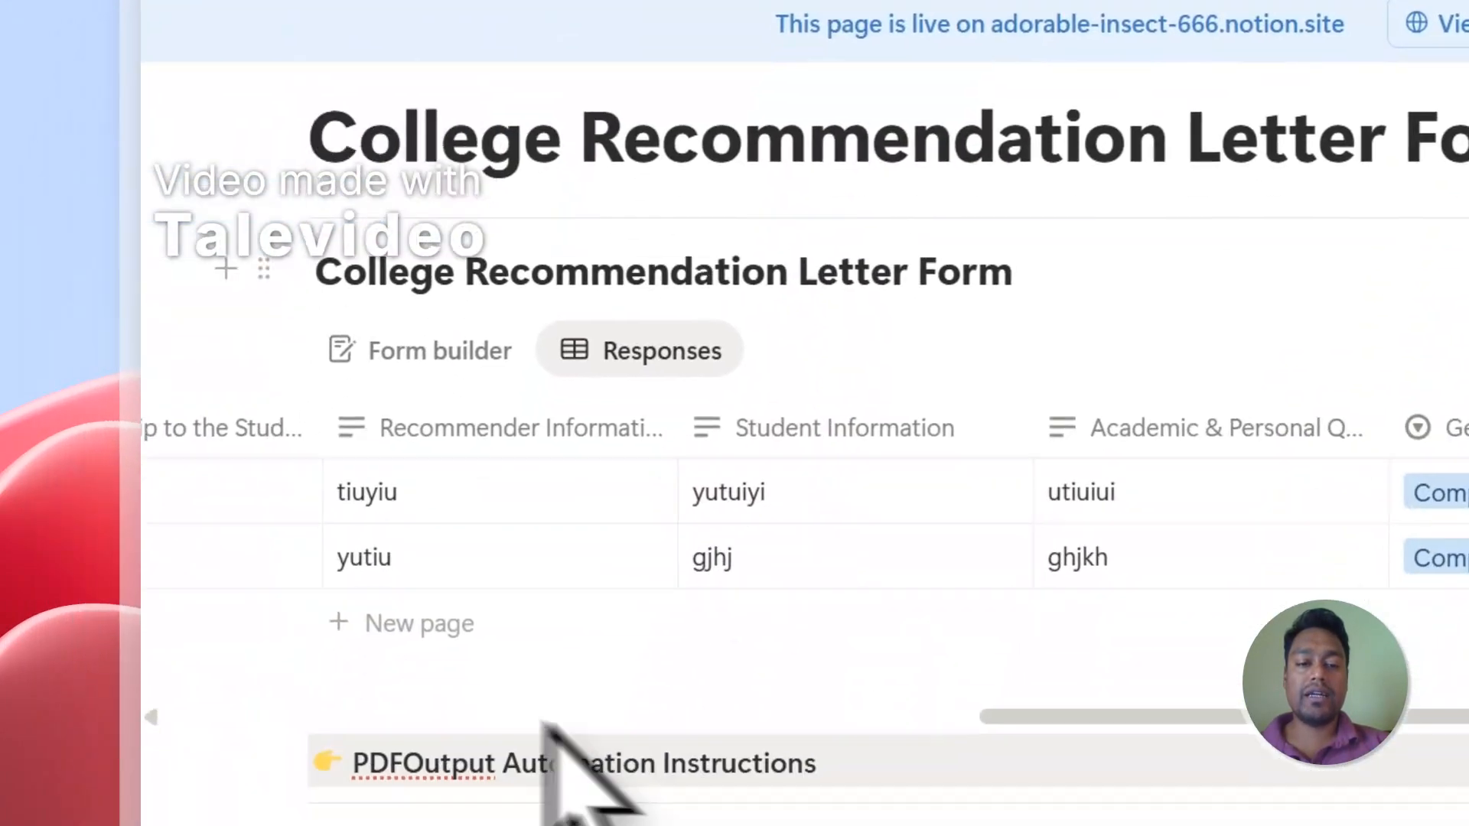
# Add two blank pages to the Responses table and set GeneratePDF to Ready to Generate for both
pyautogui.click(426, 626)
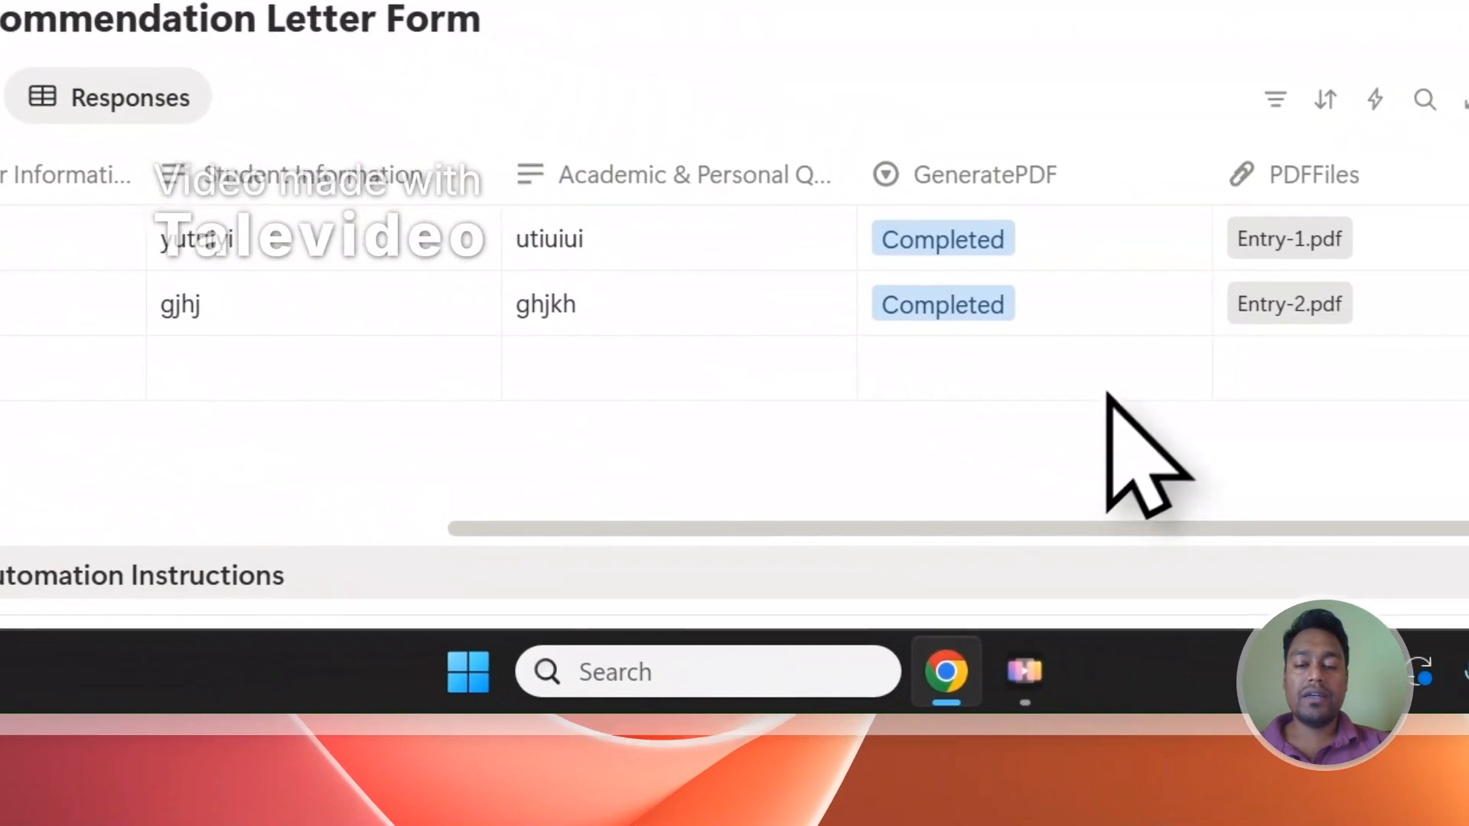
pyautogui.click(1067, 372)
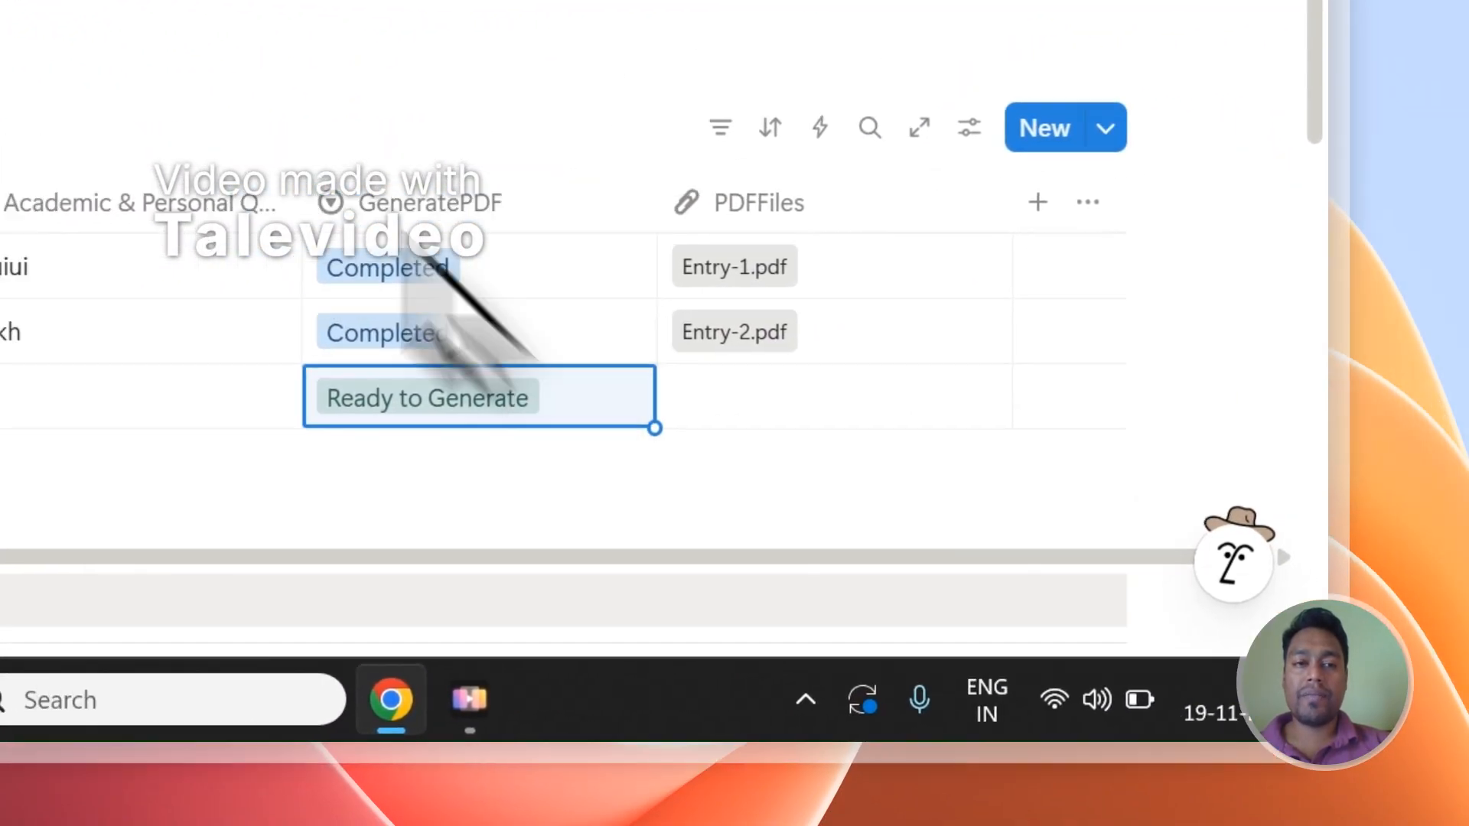
pyautogui.click(331, 85)
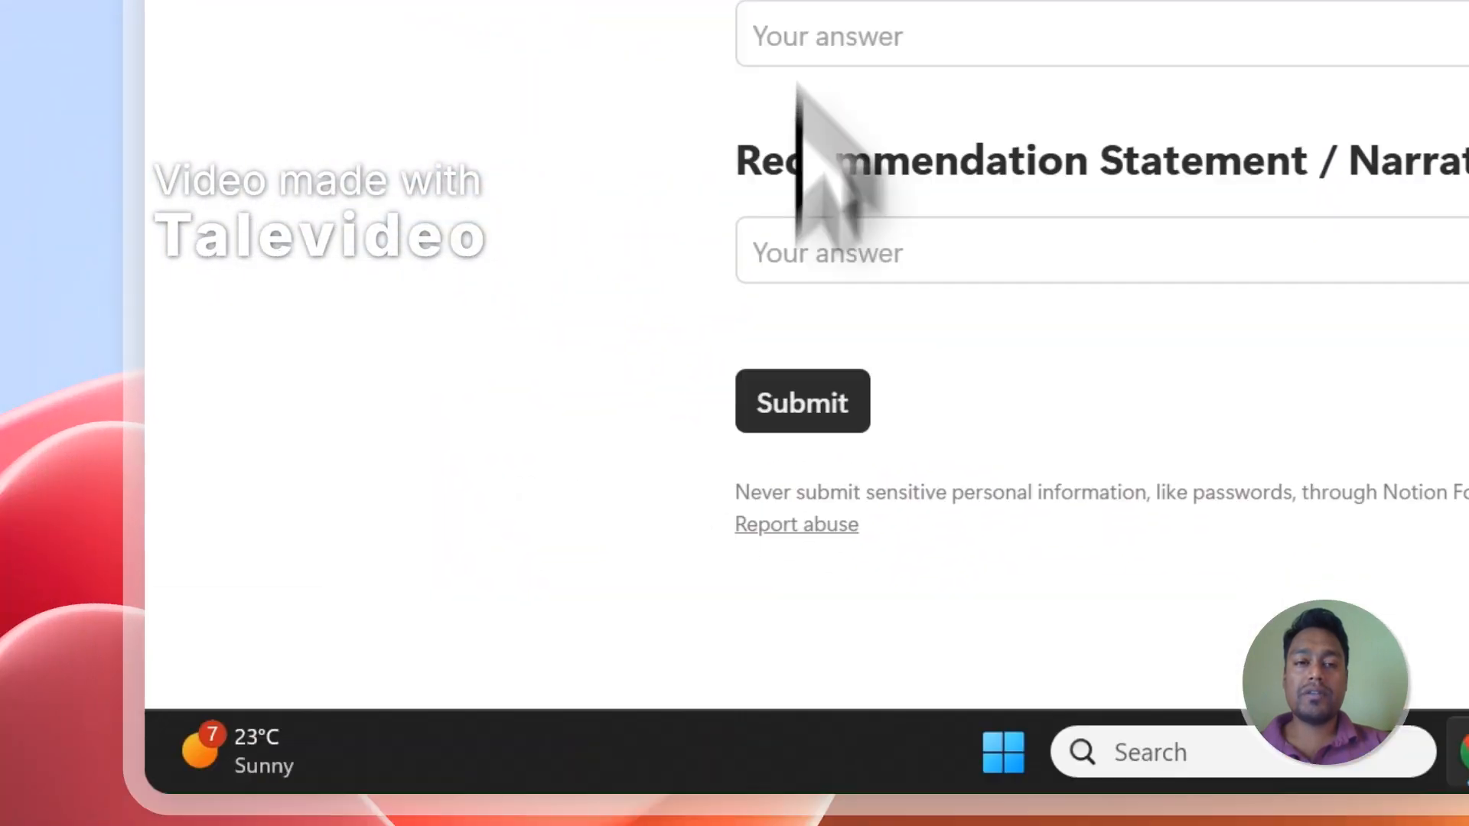
pyautogui.click(761, 88)
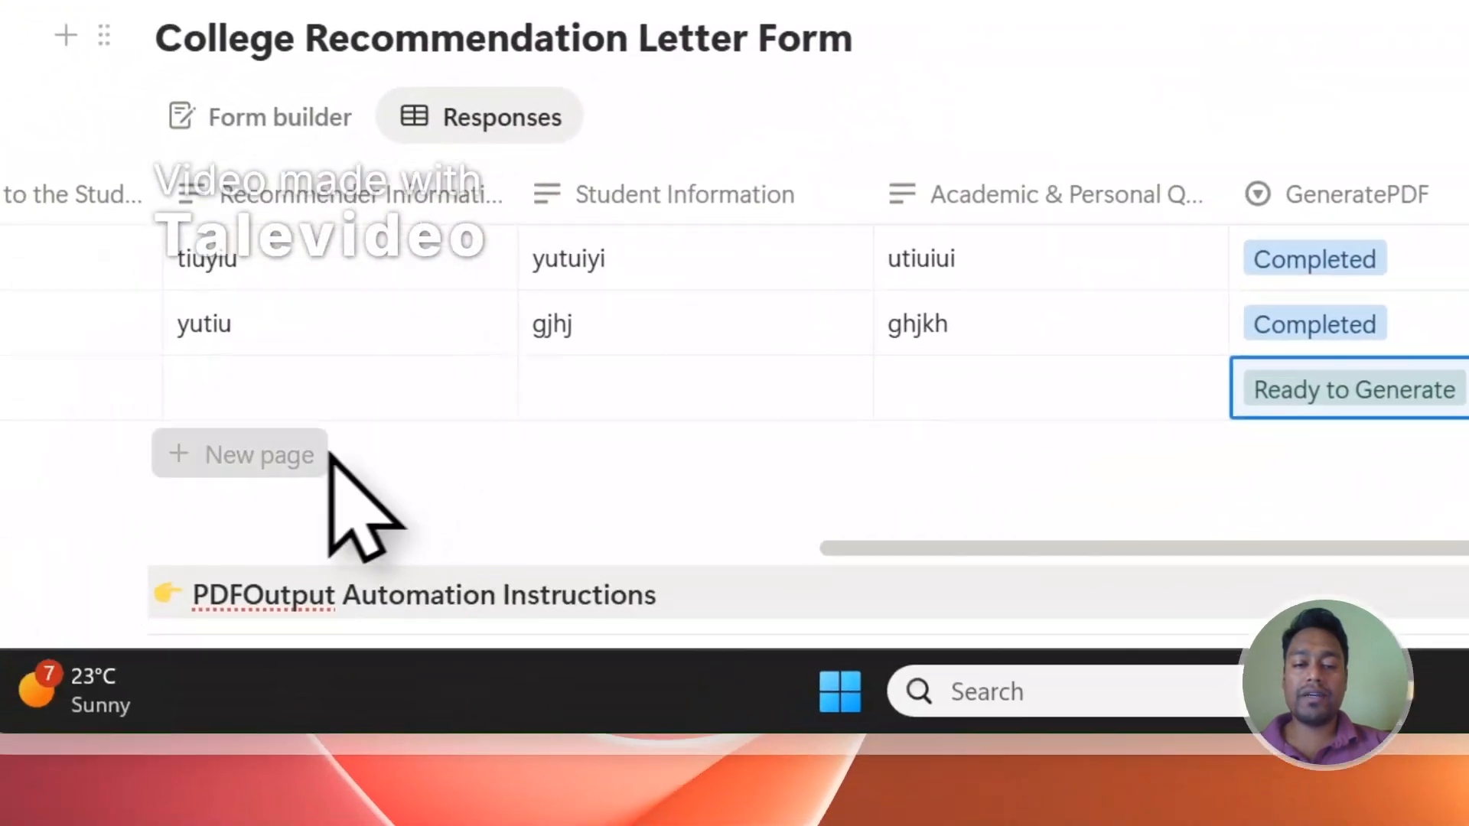
pyautogui.click(321, 456)
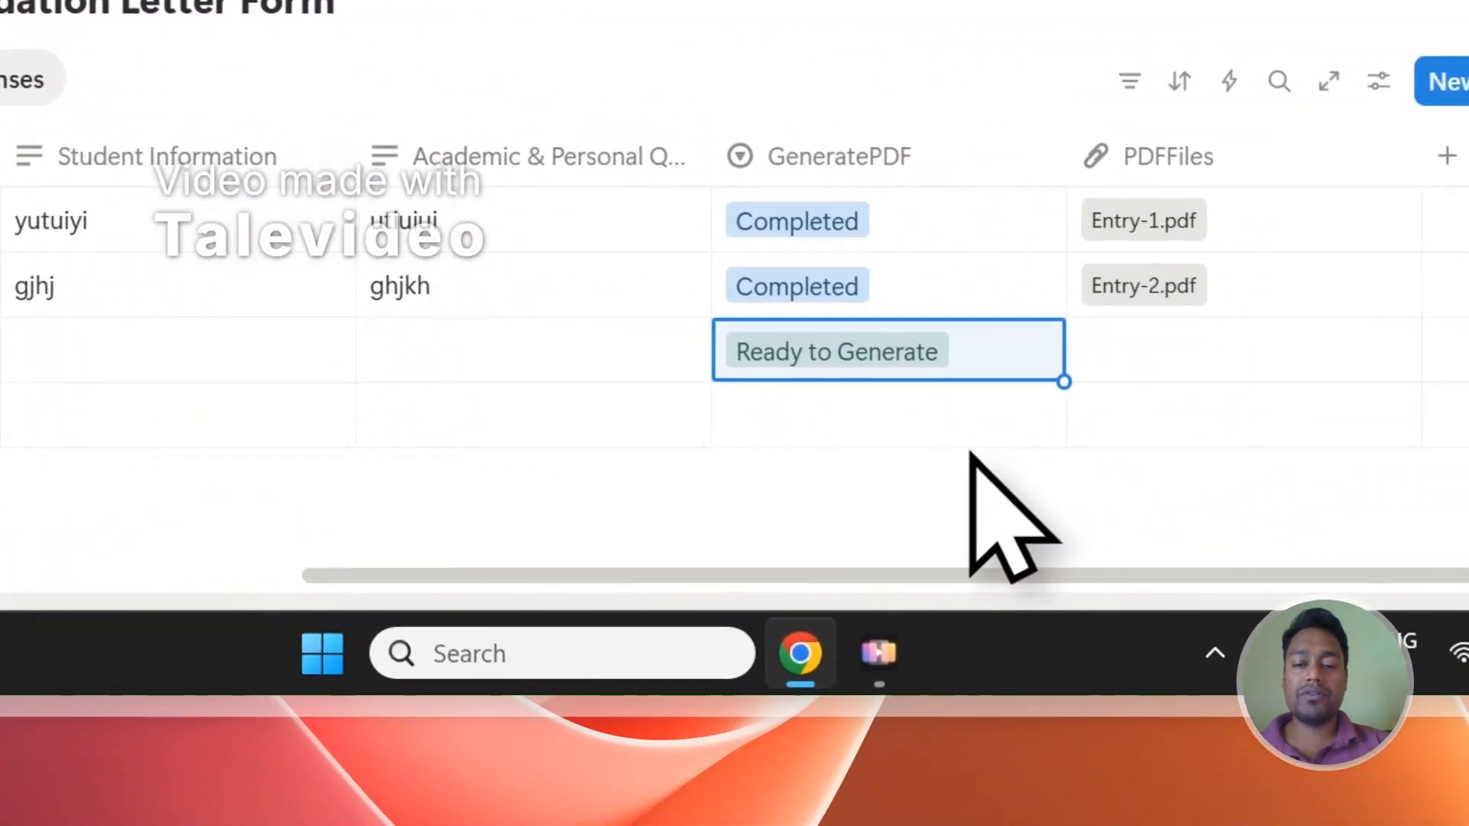
pyautogui.click(1117, 671)
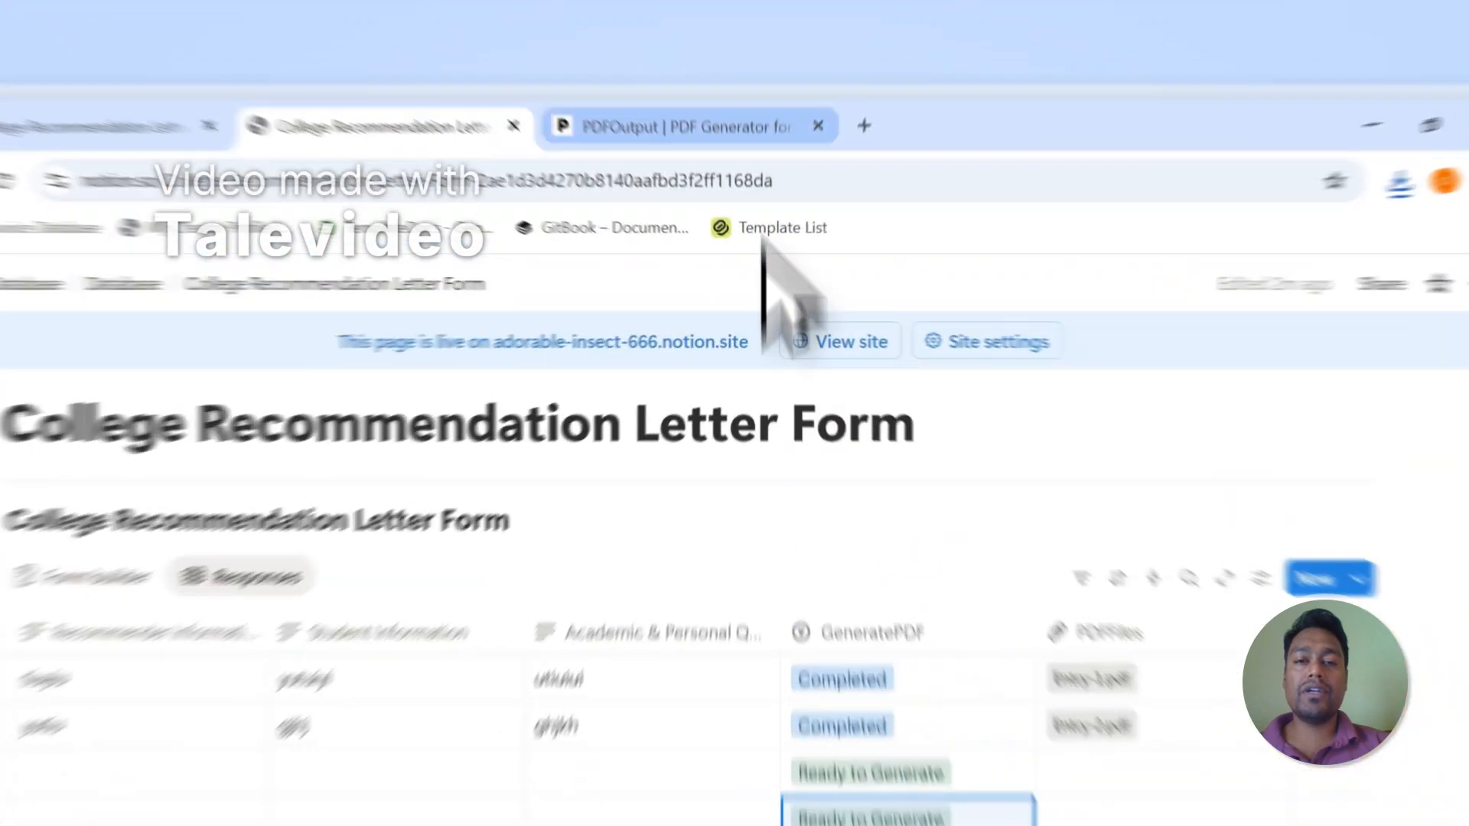
# Review the Notion responses alongside the PDFOutput template, and open and close PDFOutput's support chat
pyautogui.click(688, 112)
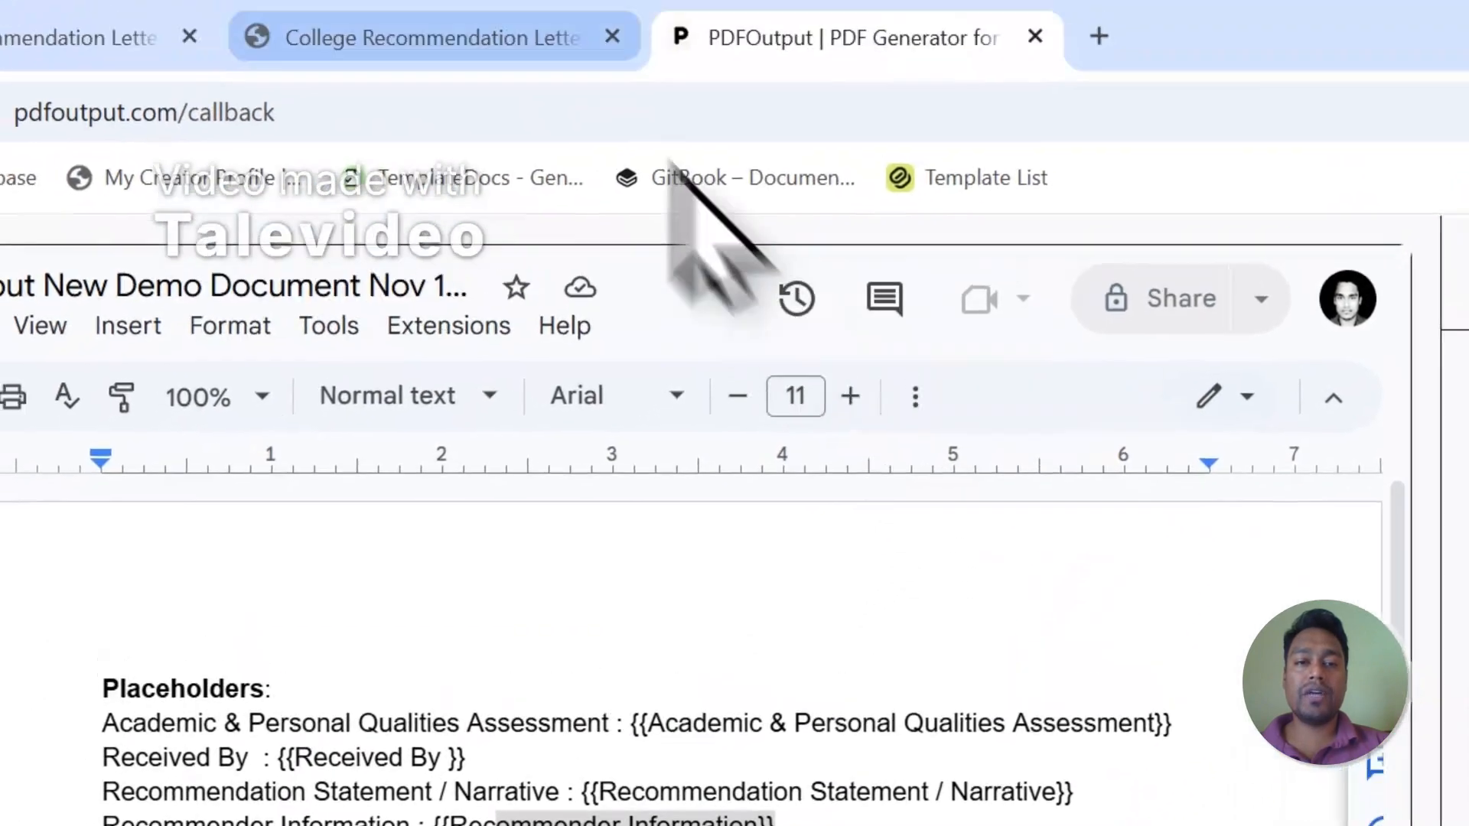
pyautogui.click(536, 38)
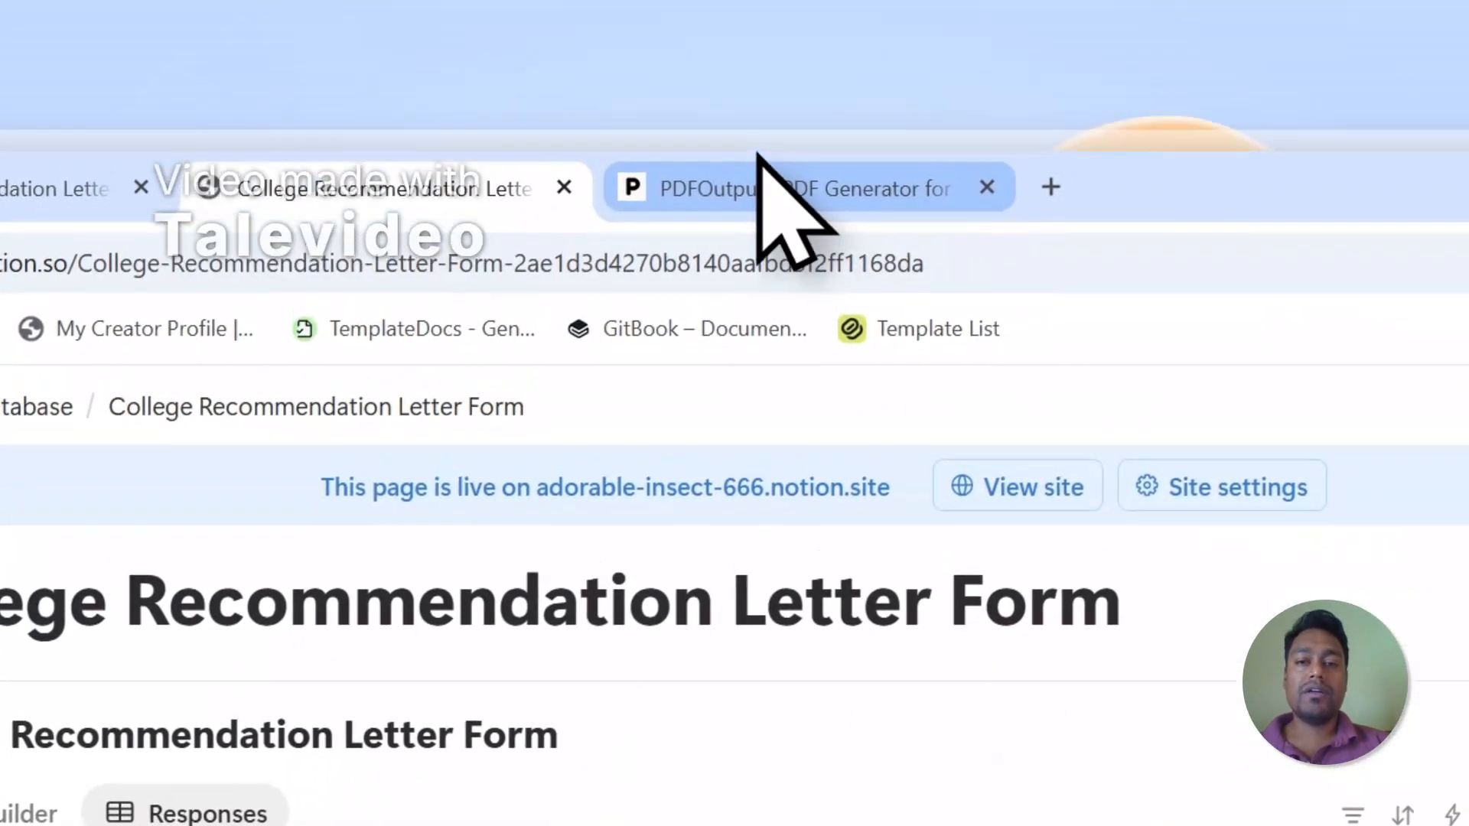
pyautogui.click(765, 180)
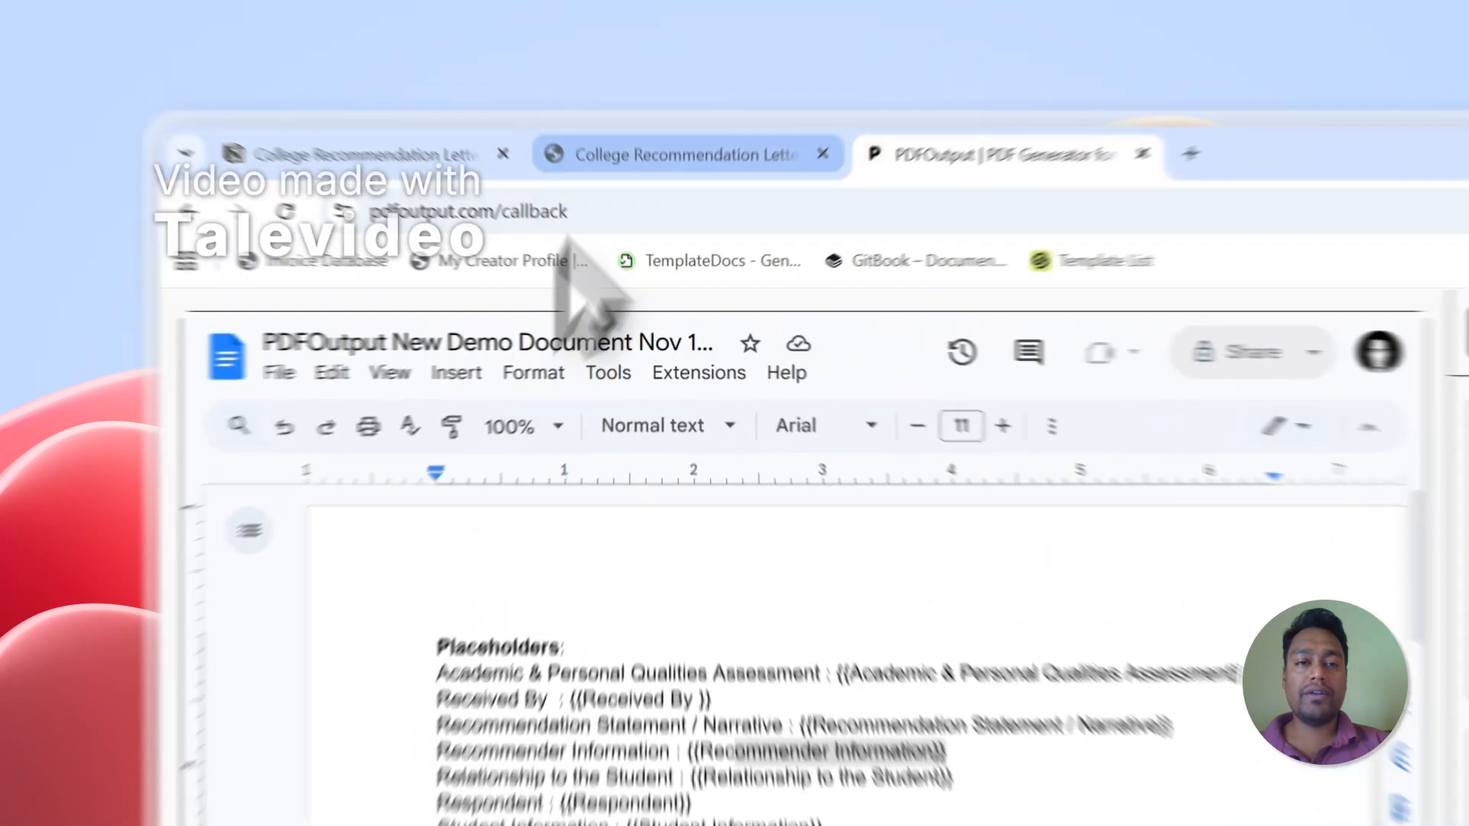
pyautogui.click(504, 111)
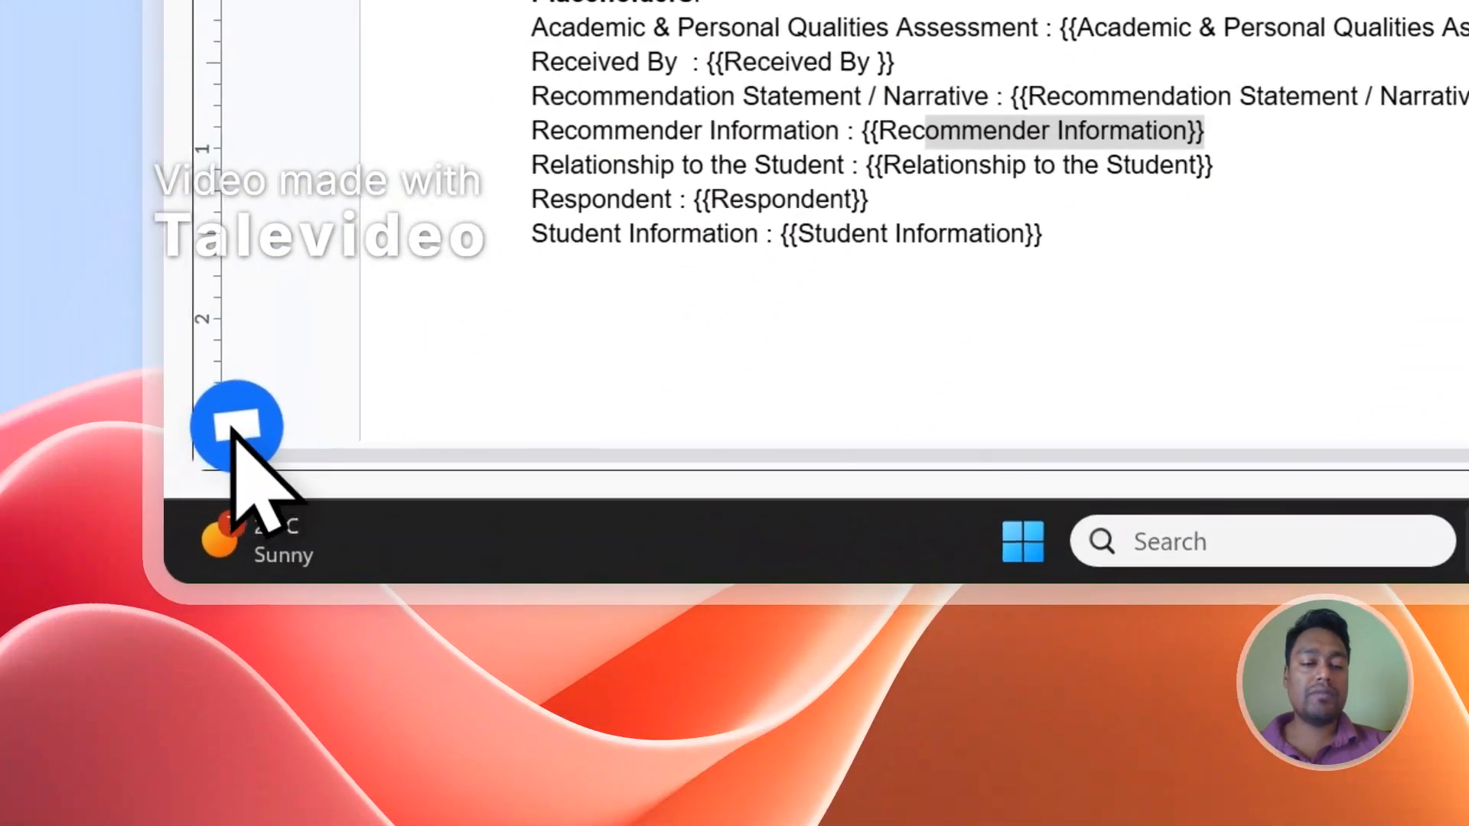
pyautogui.click(236, 427)
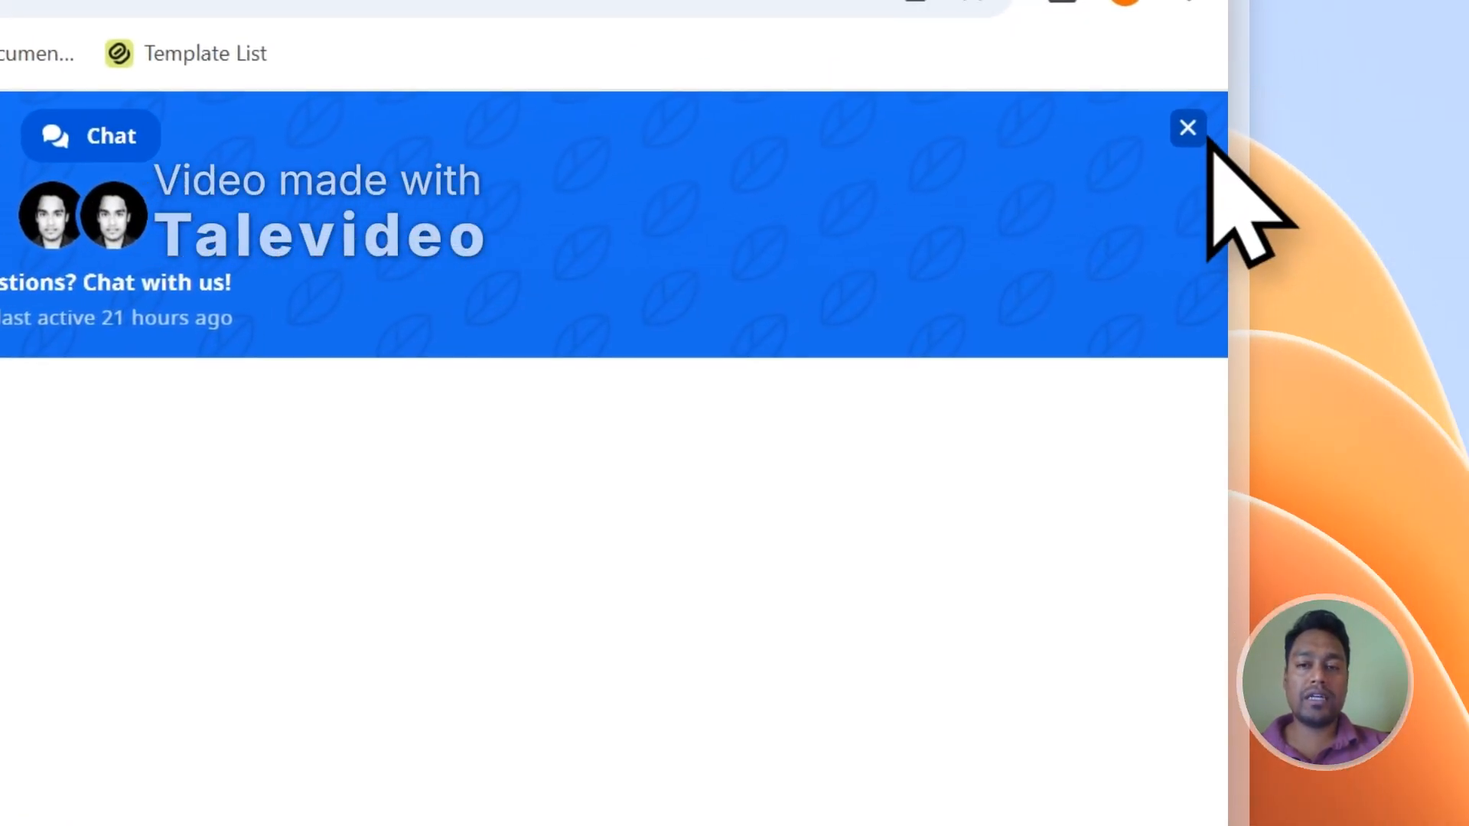
pyautogui.click(1205, 139)
# Sign out of the PDFOutput account and open the website's Contact page with the Send Message form
pyautogui.click(1174, 149)
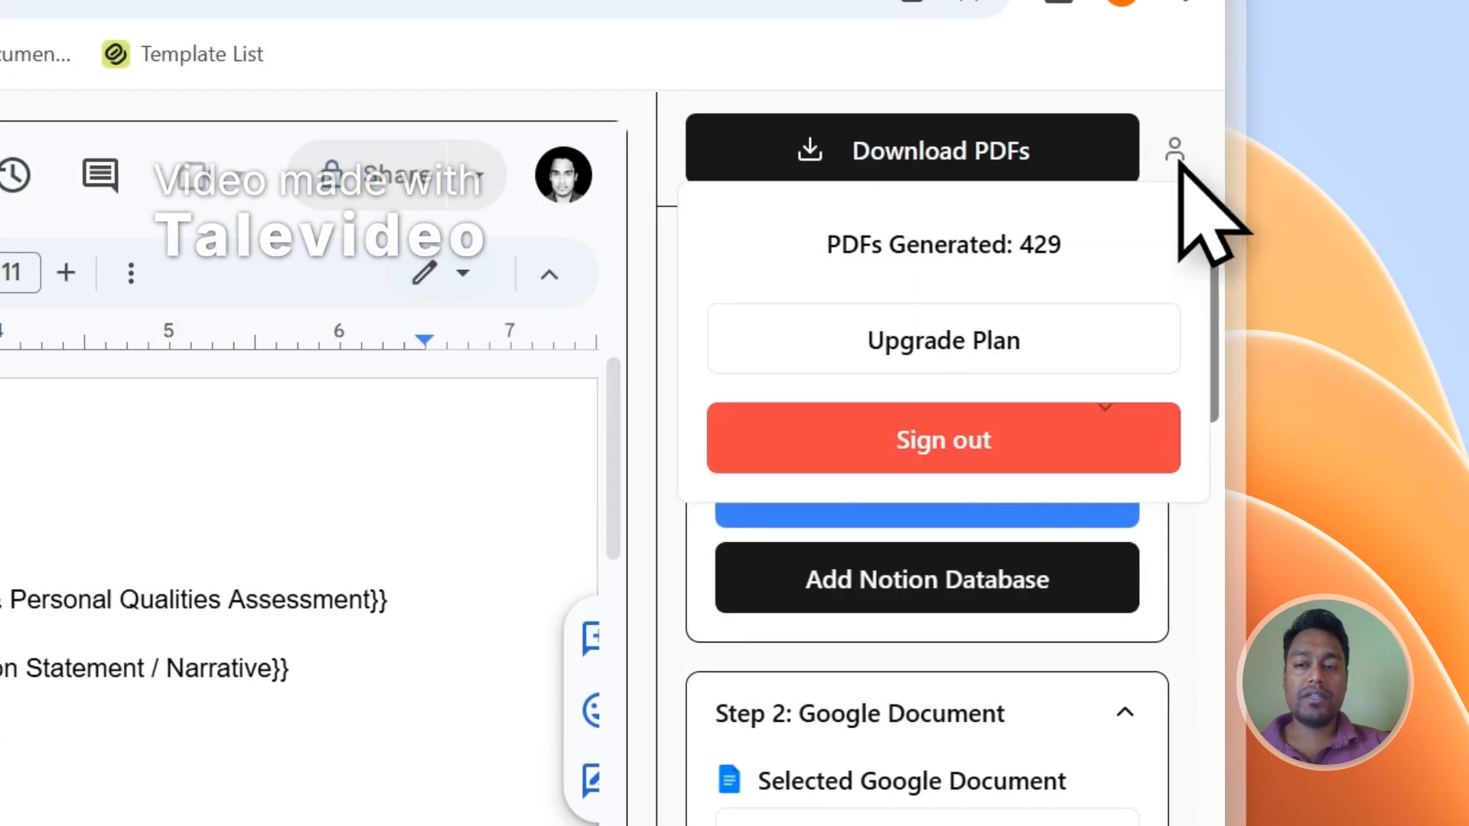
pyautogui.click(864, 442)
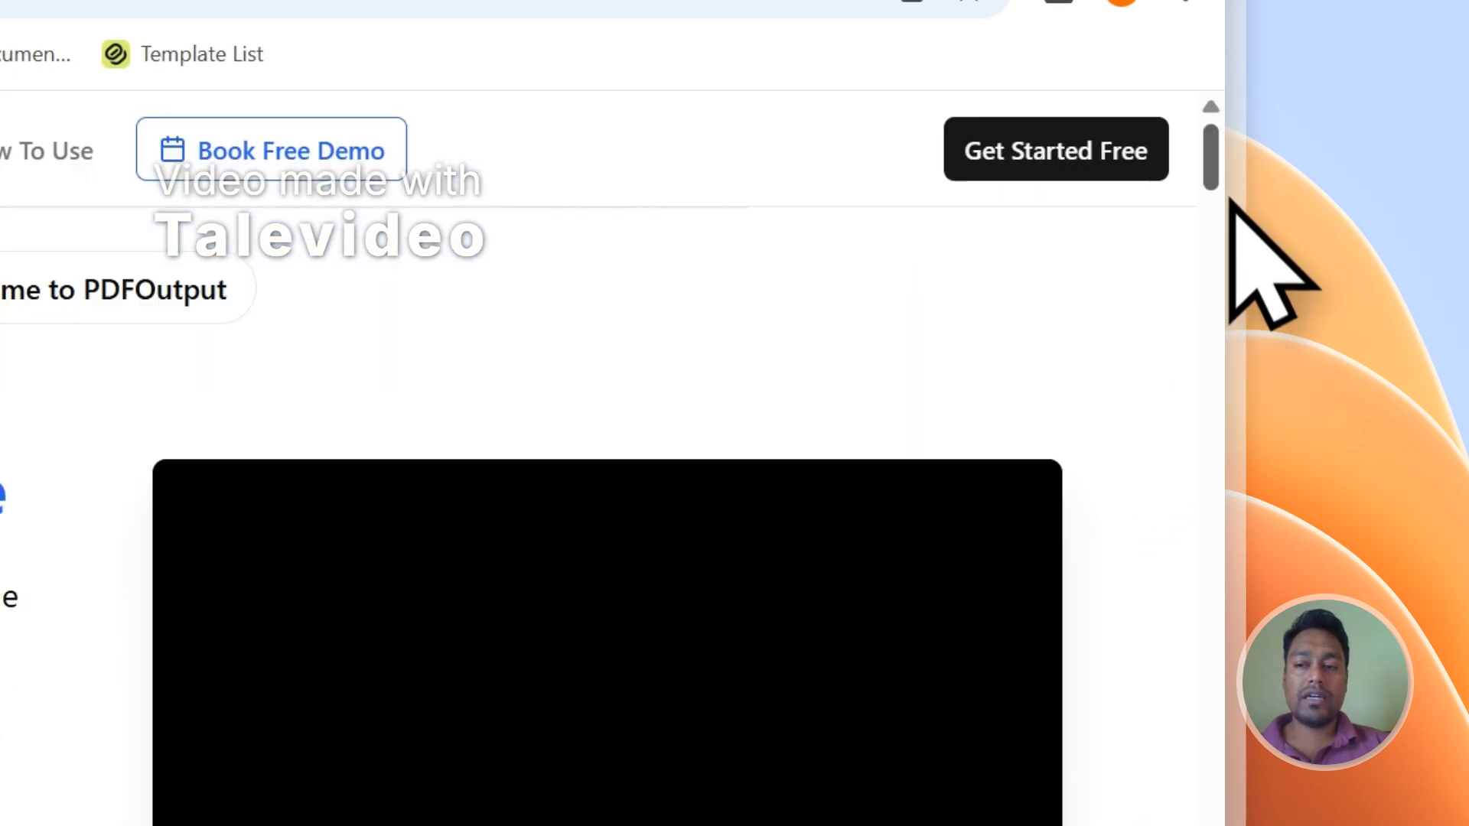
pyautogui.scroll(-15, 1213, 288)
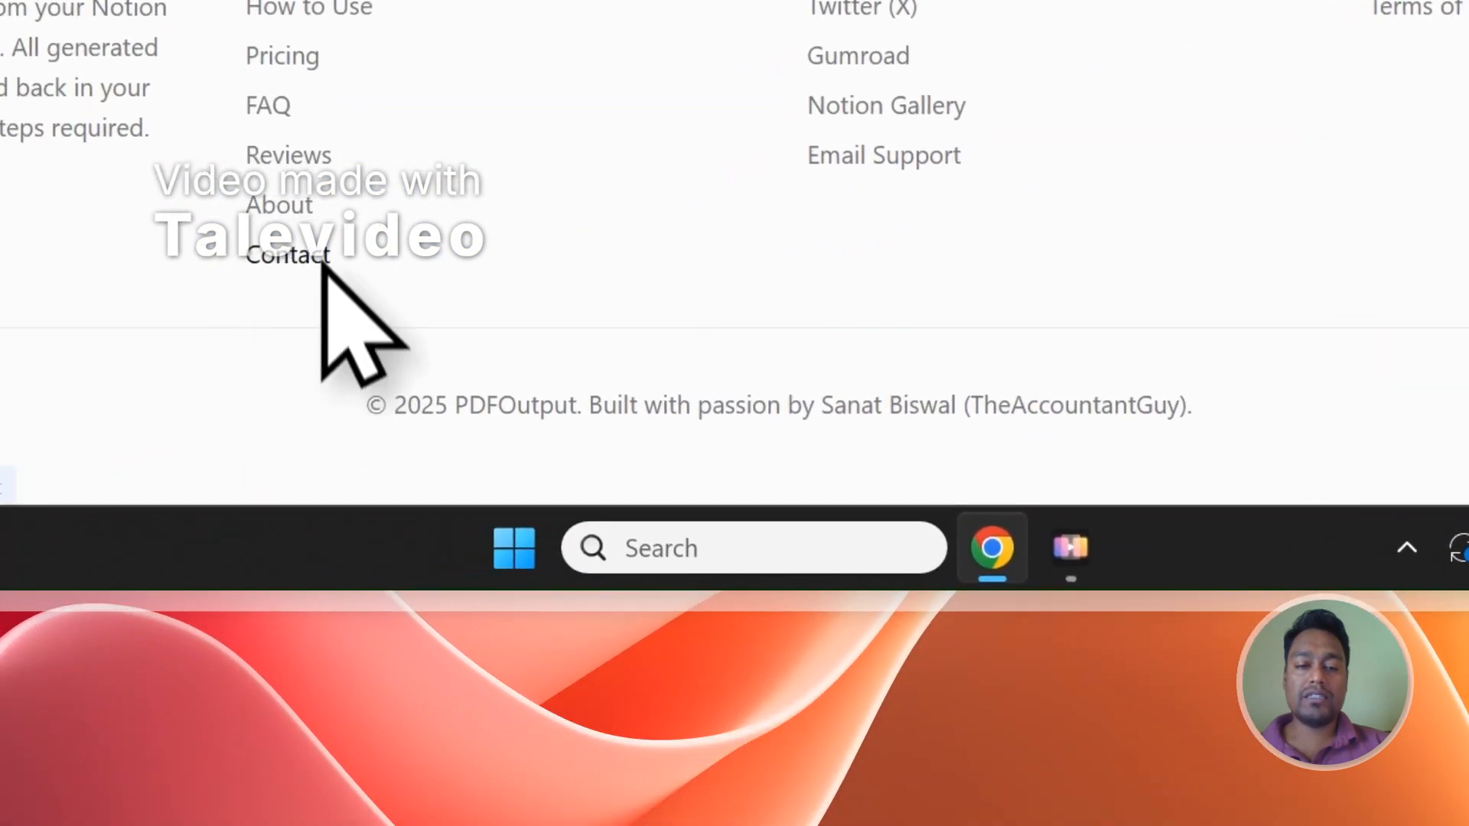
pyautogui.click(310, 264)
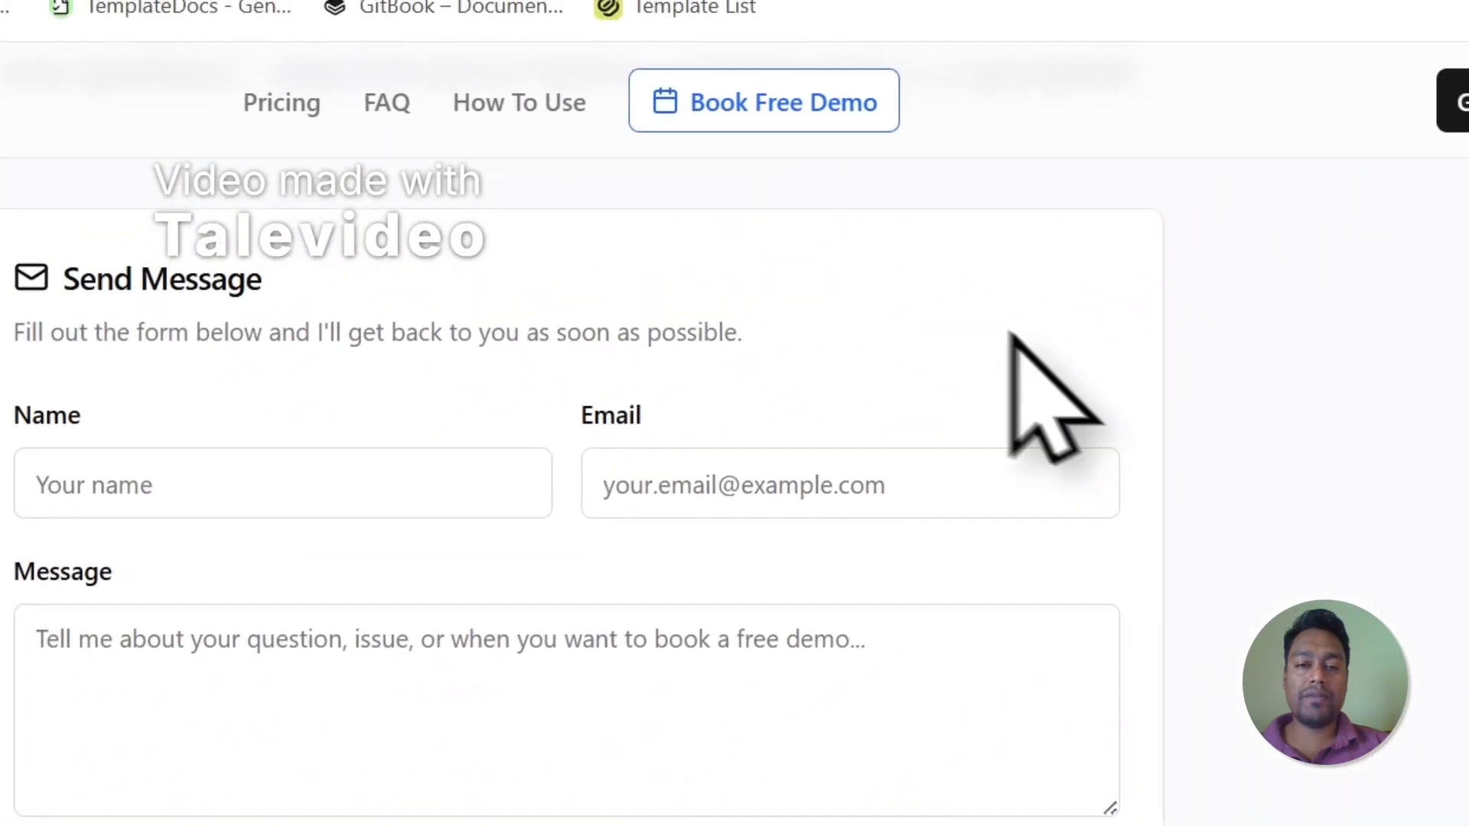